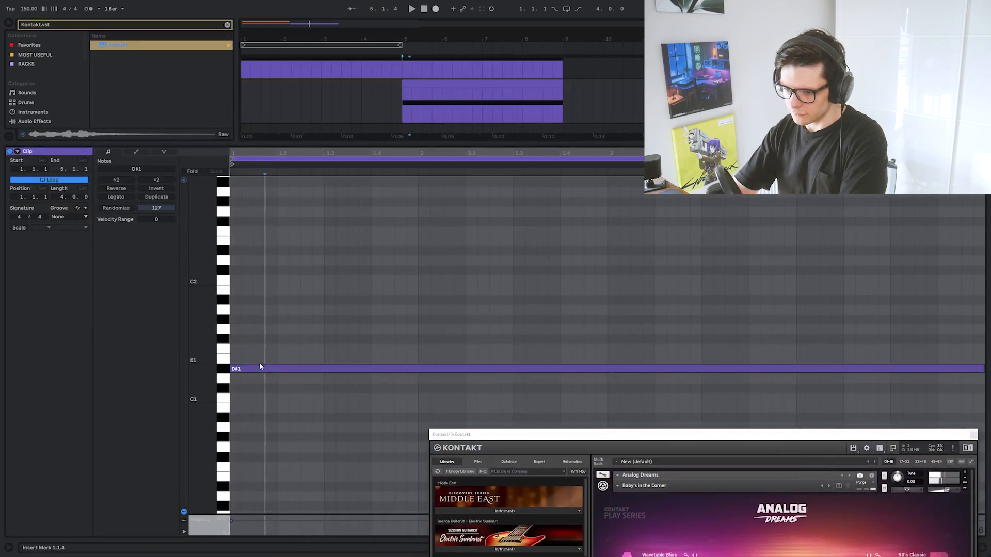
# Select the long D#1 note and play the sustained Kontakt layers from the start of bar 5
pyautogui.click(260, 368)
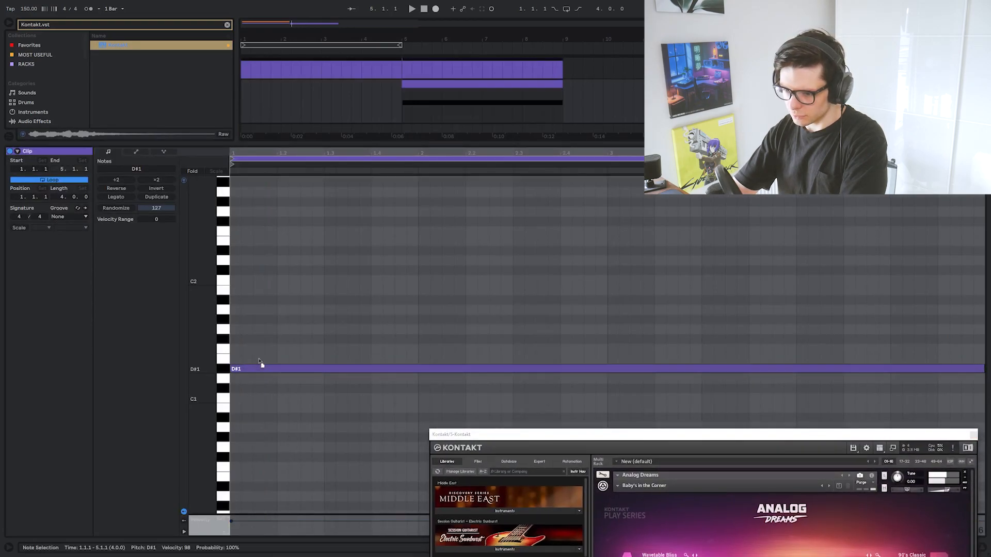
pyautogui.press('space')
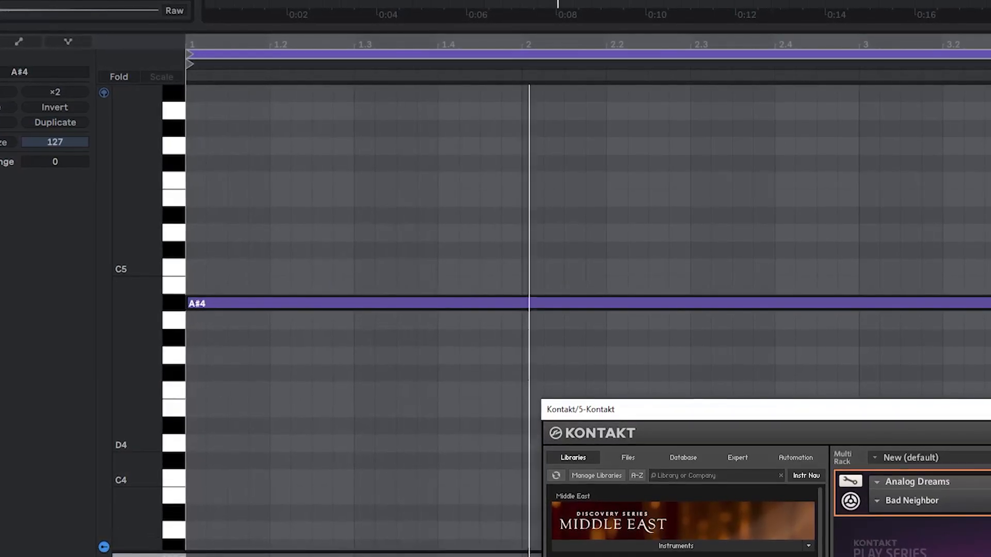
pyautogui.scroll(3, 641, 144)
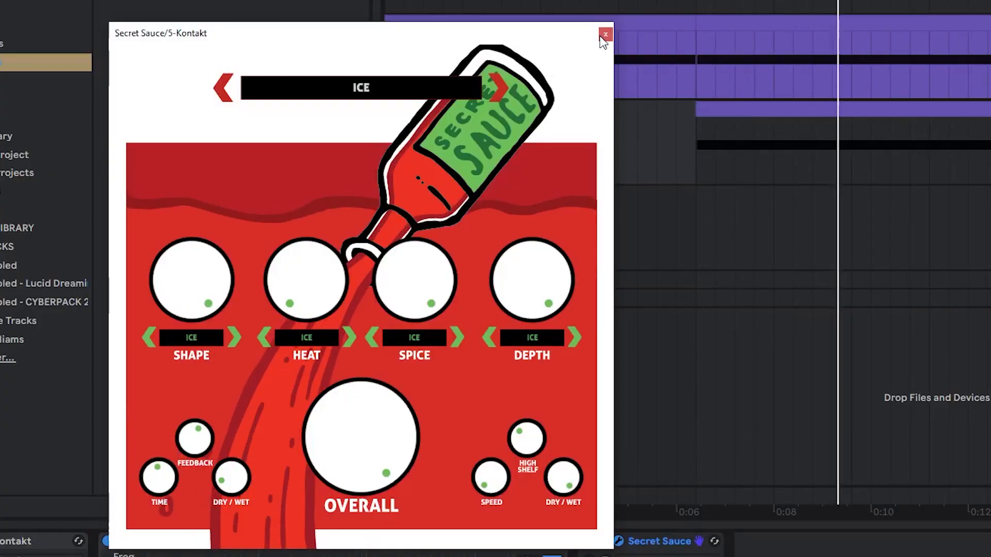
# Add an EQ Eight with a low cut after Secret Sauce on the 5 Kontakt track, and set the space rack's delay to 0 and reverb to 55
pyautogui.click(605, 35)
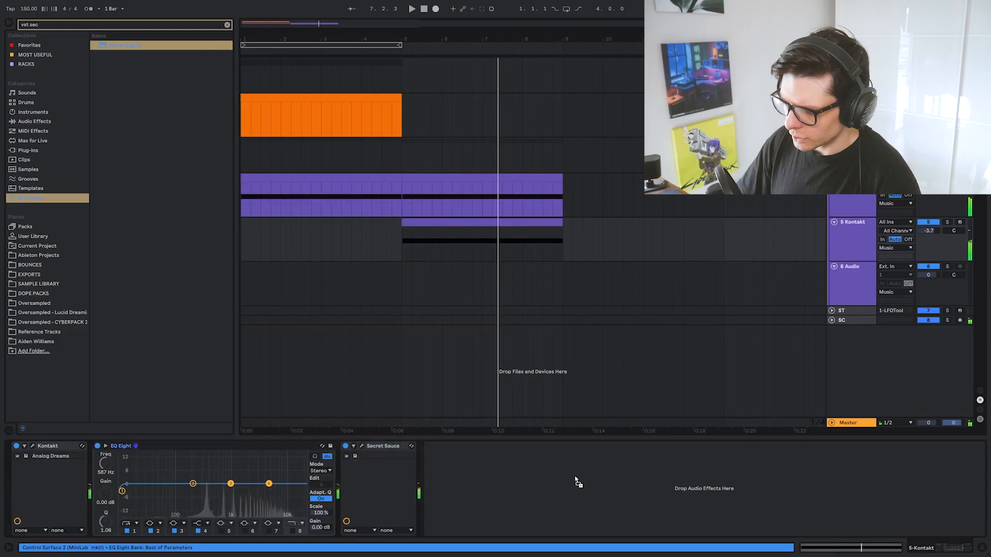
pyautogui.moveTo(580, 482); pyautogui.dragTo(573, 483)
pyautogui.moveTo(274, 435); pyautogui.dragTo(404, 432)
pyautogui.press('space')
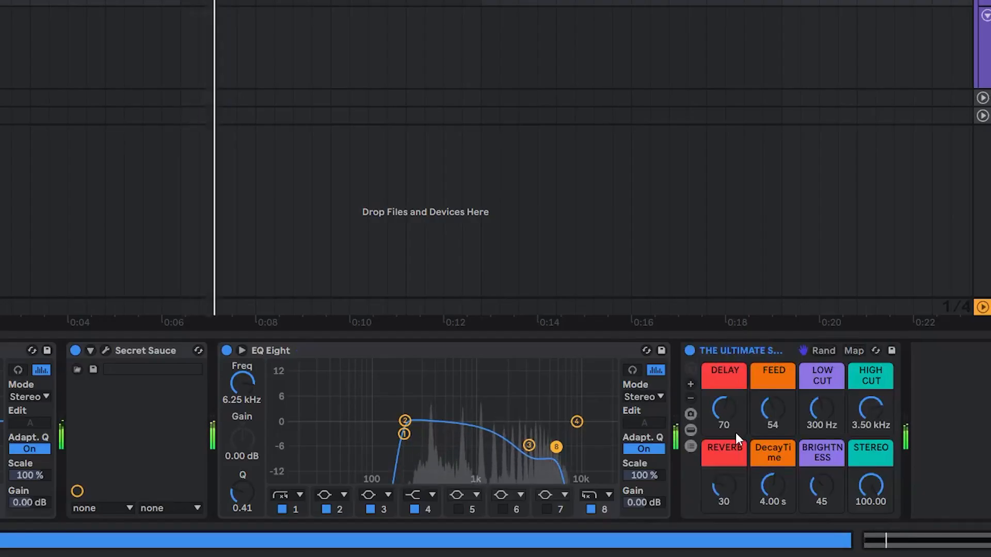
pyautogui.doubleClick(733, 422)
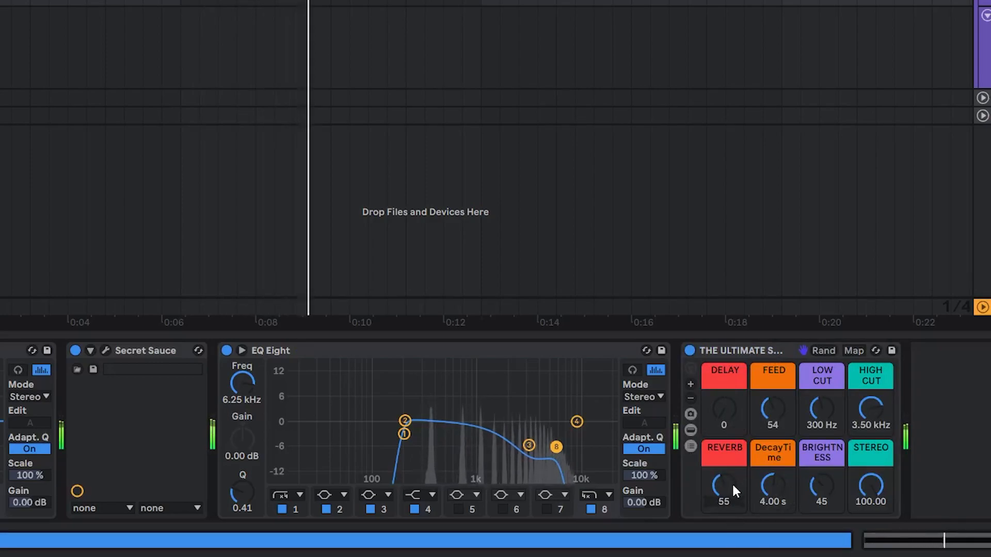
pyautogui.press('Return')
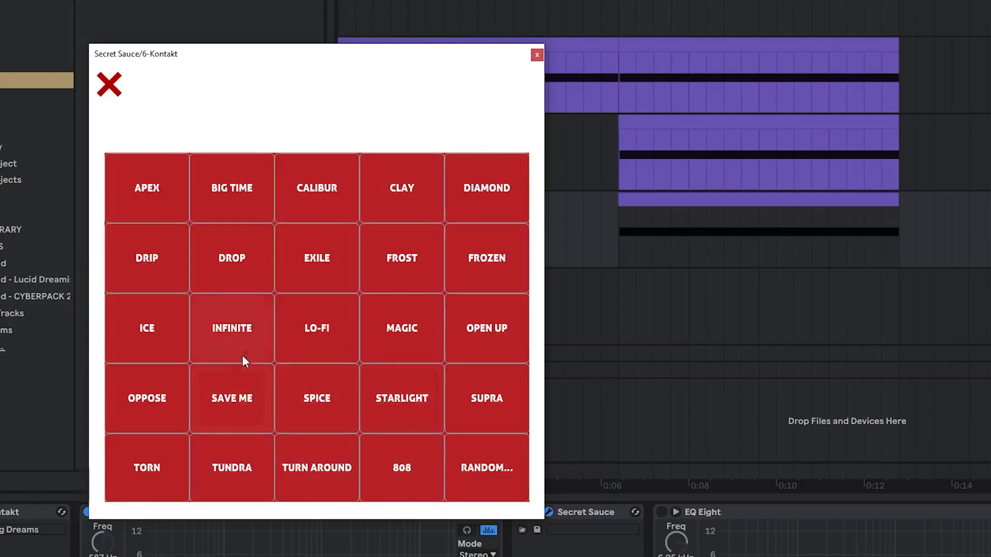
# Load the INFINITE preset in Secret Sauce on the 6 Kontakt track and extend the D#4 pattern by copying its third note further along
pyautogui.click(245, 360)
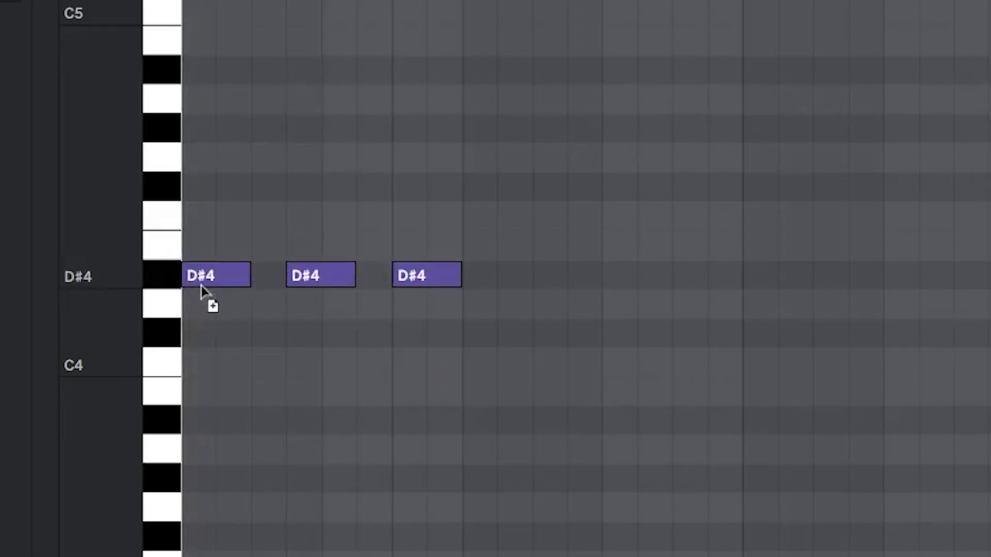
pyautogui.click(201, 284)
pyautogui.press('space')
pyautogui.press('space')
pyautogui.click(424, 287)
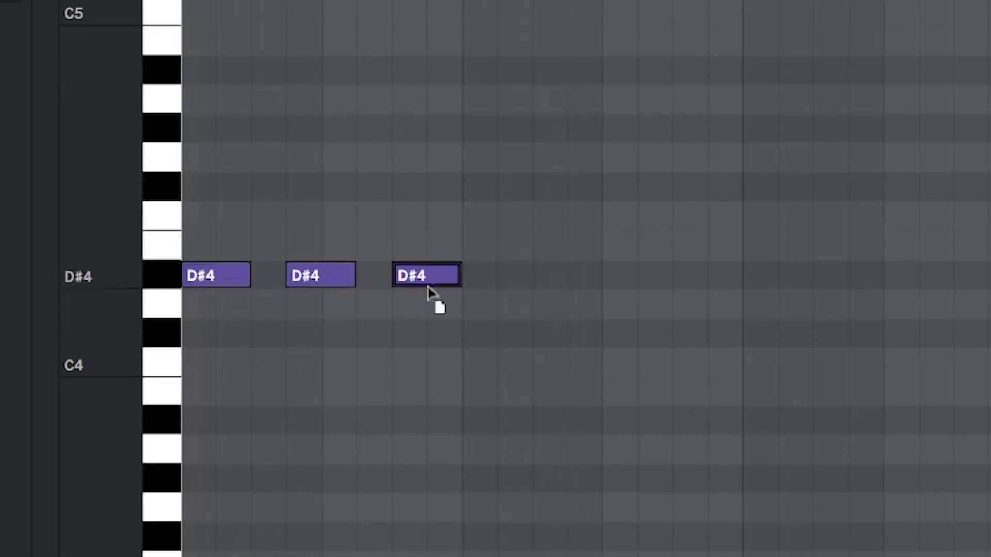
pyautogui.moveTo(425, 287); pyautogui.dragTo(536, 289)
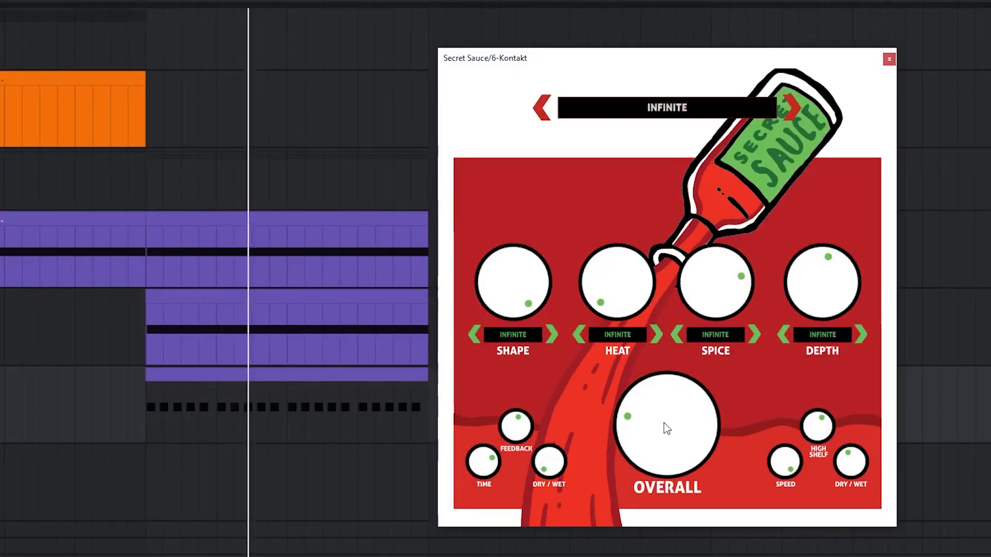
# Find the Disperser plug-in, load it on the 6 Kontakt track, adjust its frequency and play the result
pyautogui.click(889, 59)
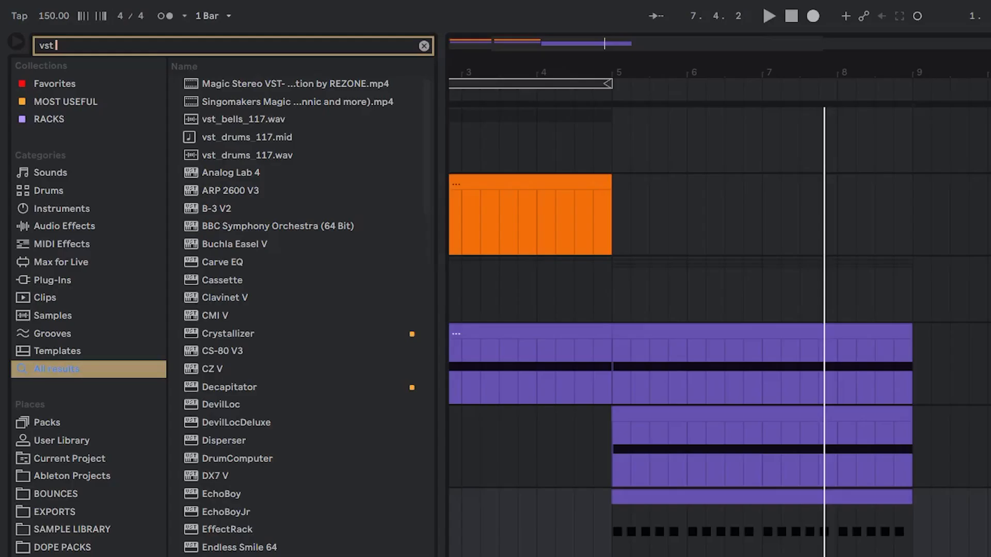
pyautogui.write('disp')
pyautogui.press('Down')
pyautogui.press('Return')
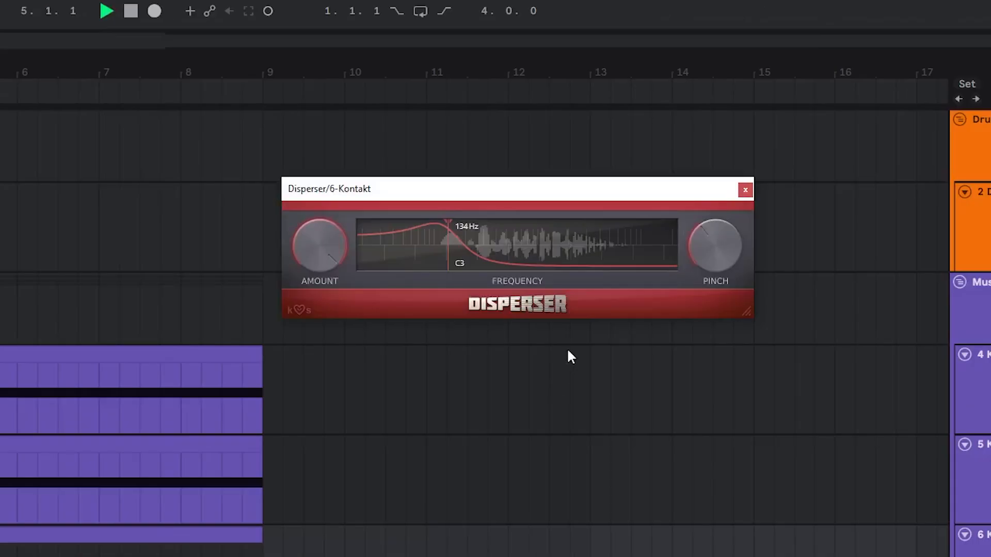
pyautogui.moveTo(493, 252); pyautogui.dragTo(495, 252)
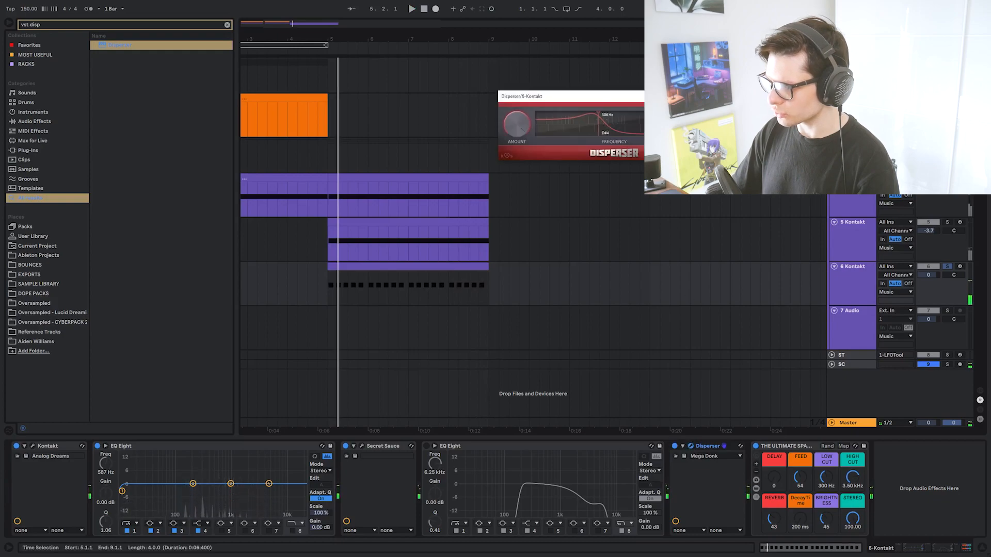
pyautogui.press('space')
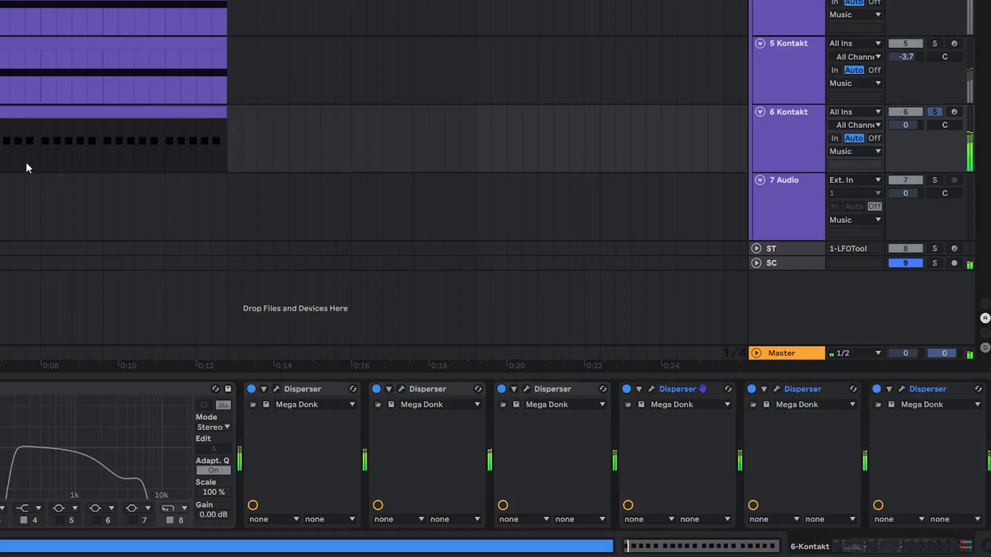
# Group the chained Disperser devices on the 6 Kontakt track into one rack and follow it with the Thermal plug-in
pyautogui.click(351, 397)
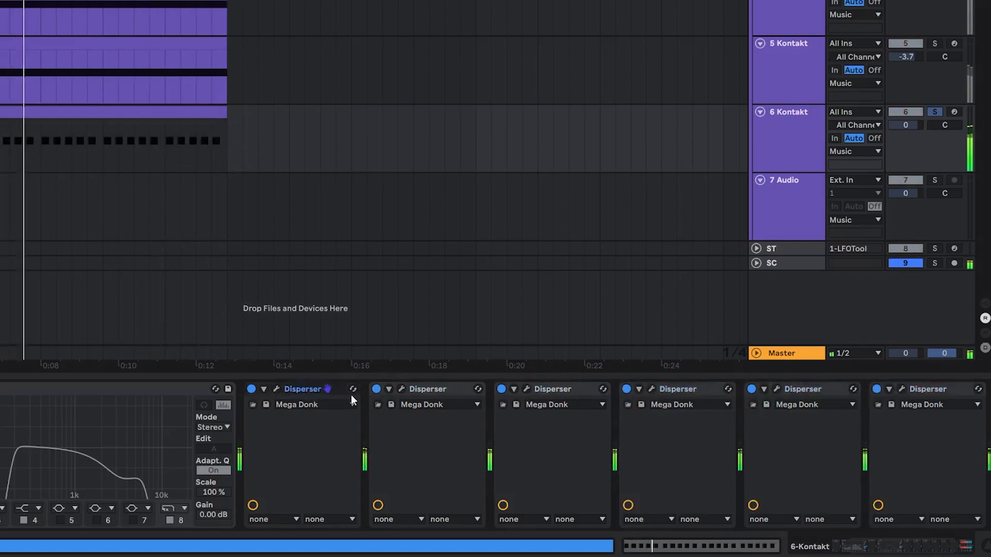
pyautogui.keyDown('shift'); pyautogui.click(945, 388); pyautogui.keyUp('shift')
pyautogui.hotkey('ctrl', 'g')
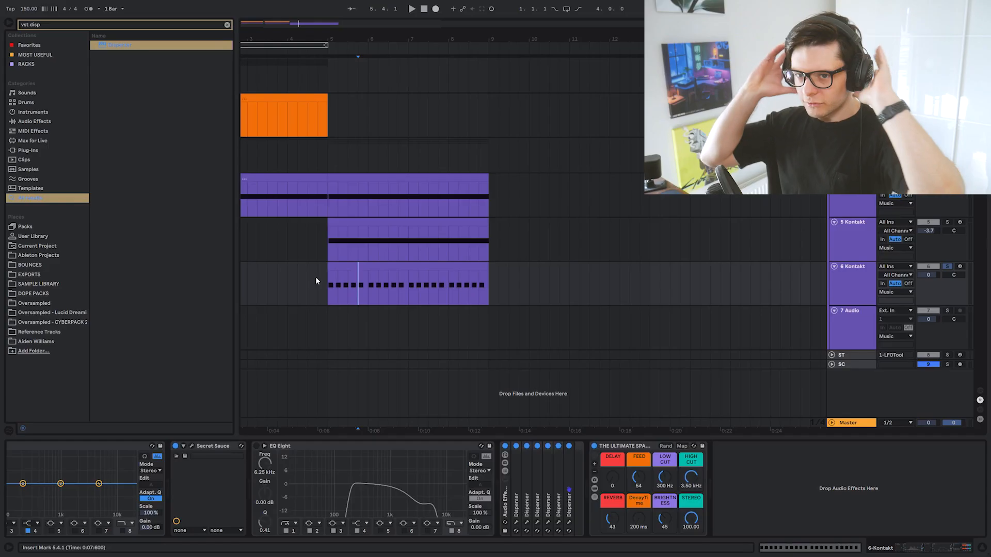
pyautogui.press('space')
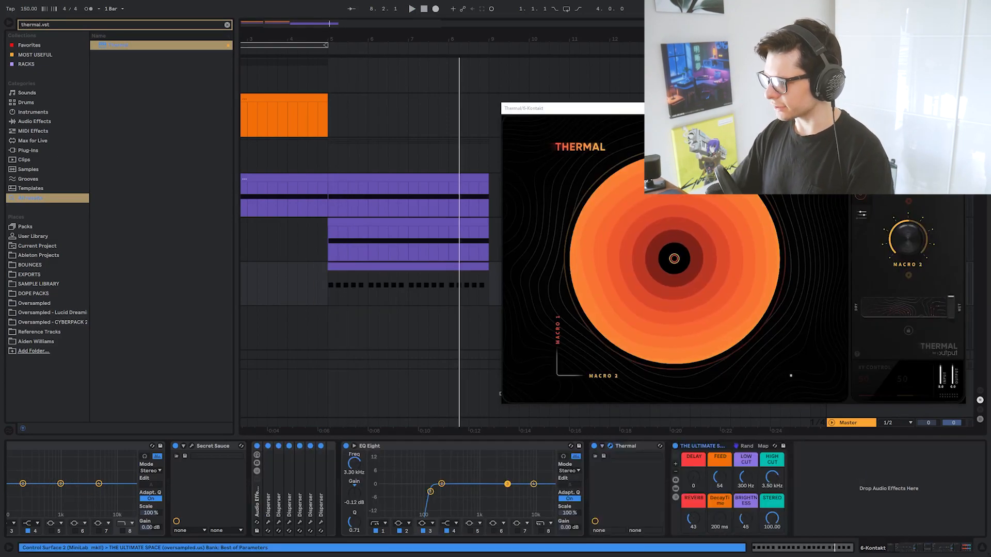
pyautogui.click(874, 123)
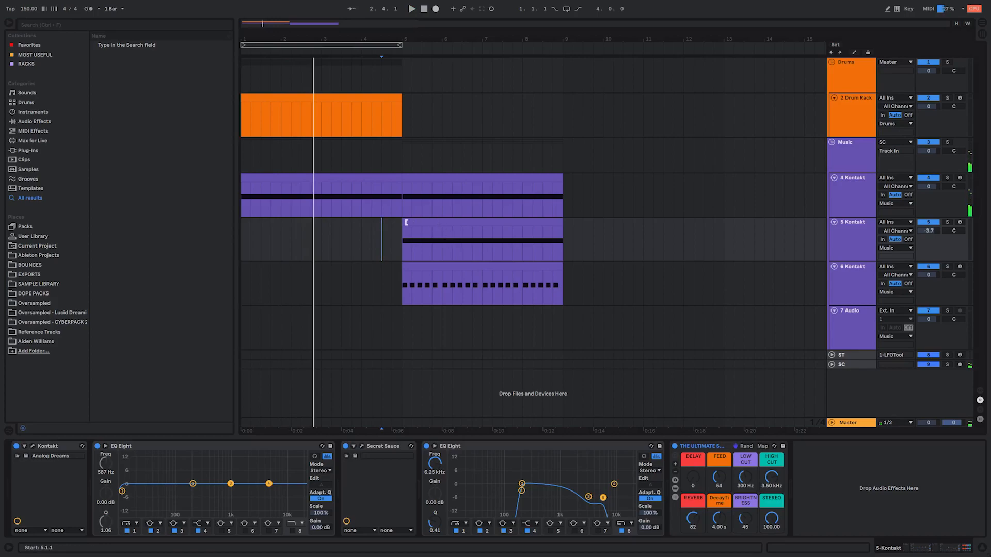
# Extend the start of the 5 Kontakt clip back to bar 3 and automate a Utility gain fade-in from there to bar 5
pyautogui.moveTo(406, 222); pyautogui.dragTo(364, 226)
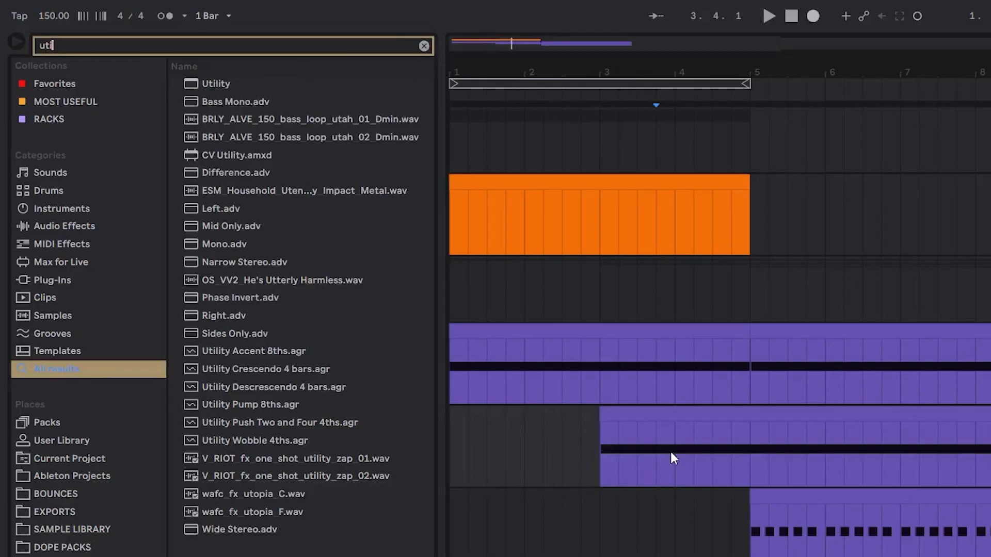
pyautogui.write('i')
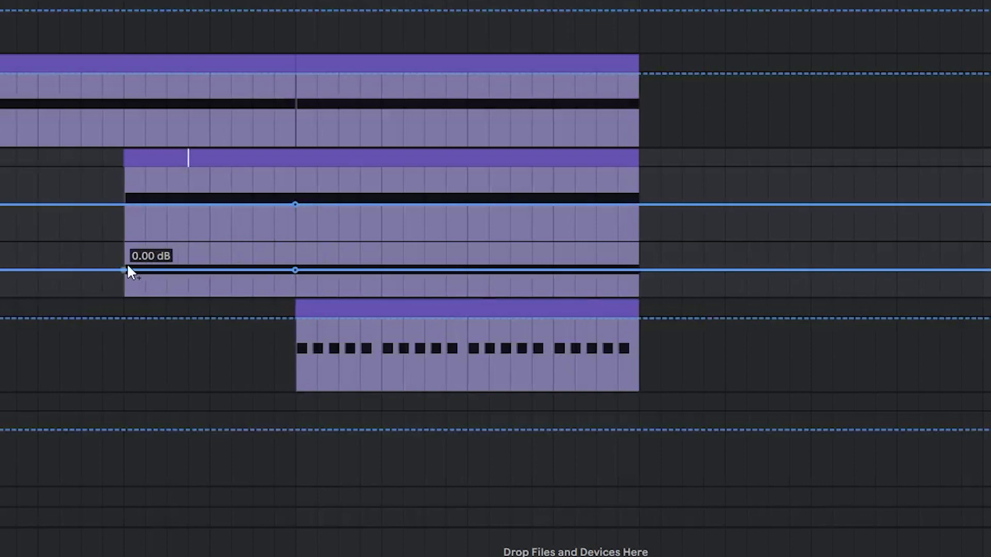
pyautogui.moveTo(128, 267); pyautogui.dragTo(128, 299)
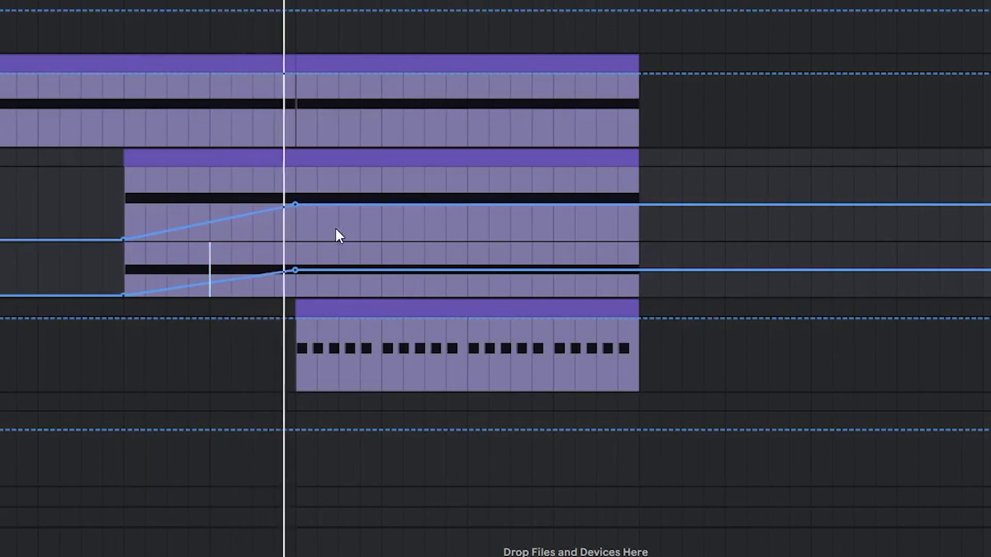
pyautogui.press('a')
# Trim the resampled 6-Kontakt audio clip to about 0.3 s and give it a fade-out about 0.2 s long
pyautogui.click(444, 255)
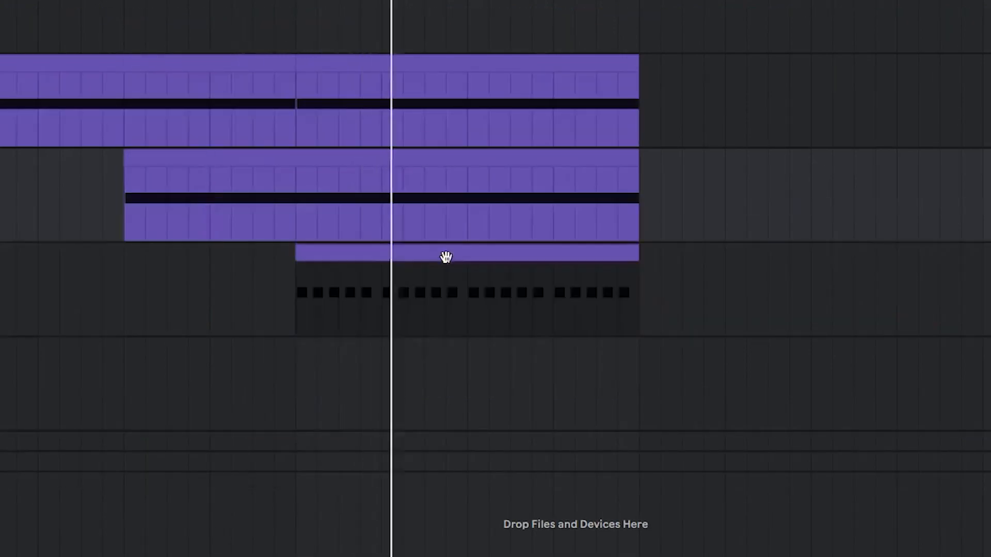
pyautogui.scroll(5, 362, 289)
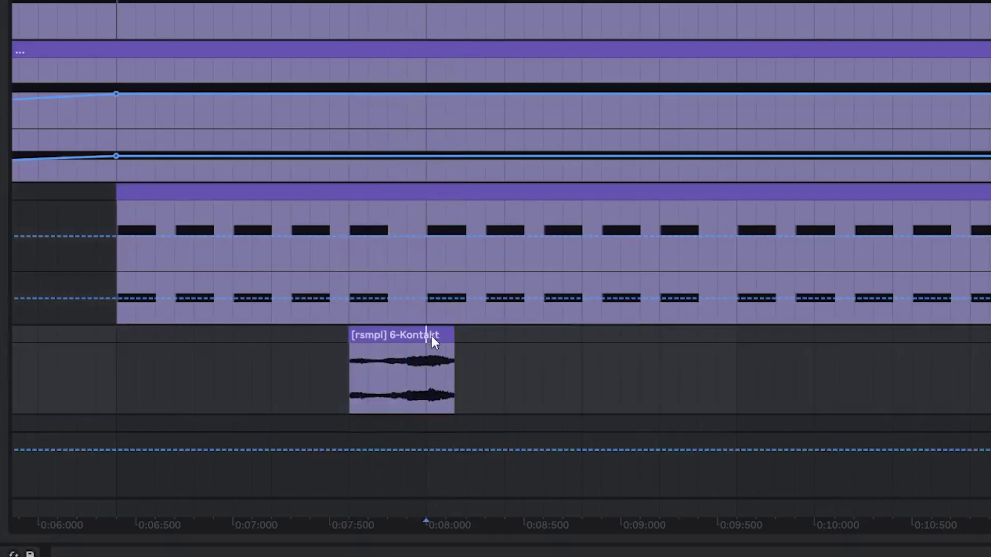
pyautogui.scroll(5, 407, 362)
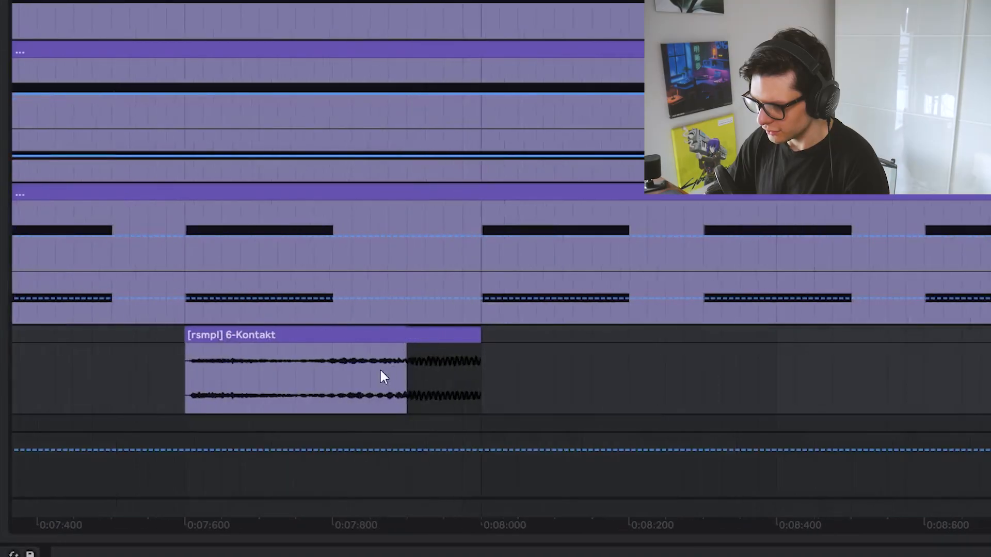
pyautogui.click(389, 366)
pyautogui.scroll(3, 389, 356)
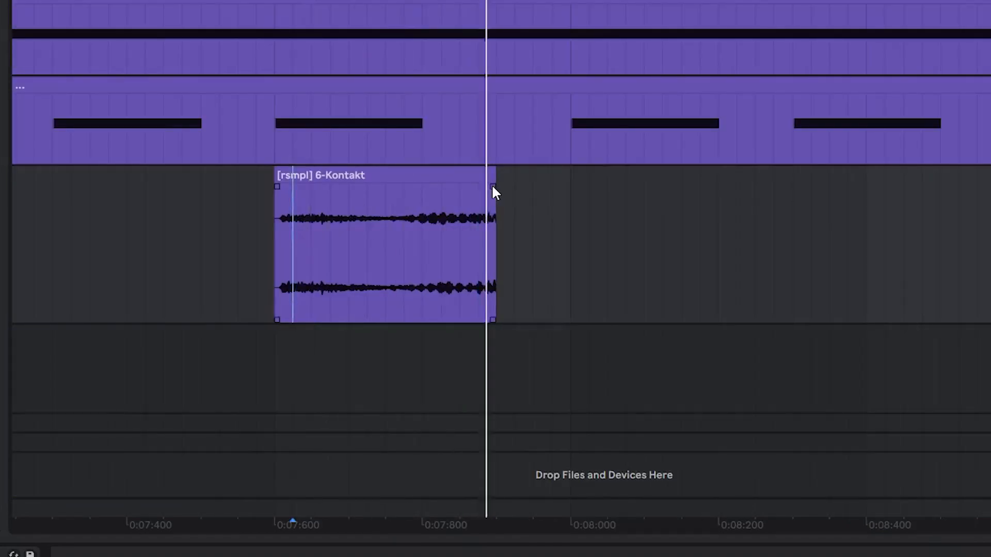
pyautogui.moveTo(492, 187); pyautogui.dragTo(344, 187)
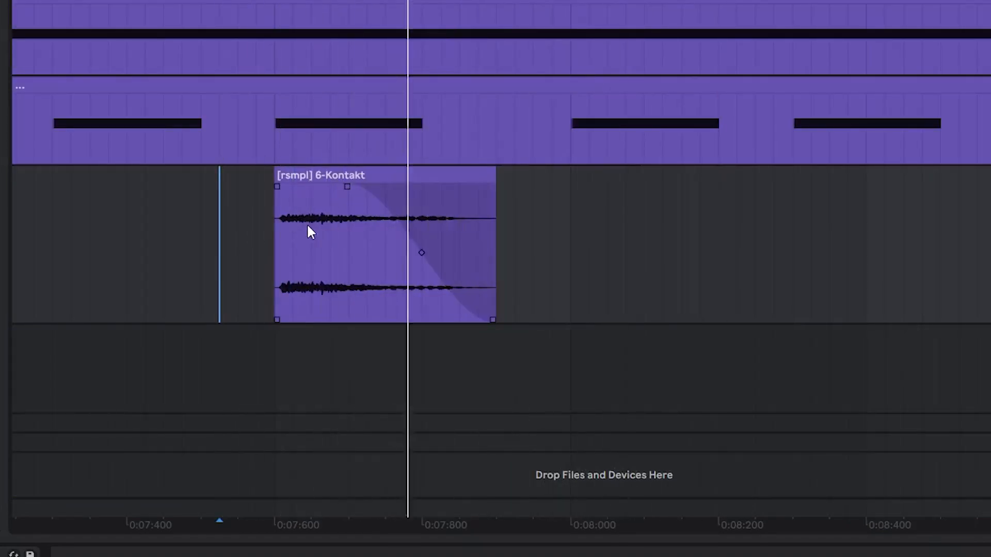
# Repeat the faded resampled clip in four groups of five along the MIDI pattern, starting at bar 5
pyautogui.scroll(-5, 310, 233)
pyautogui.click(314, 174)
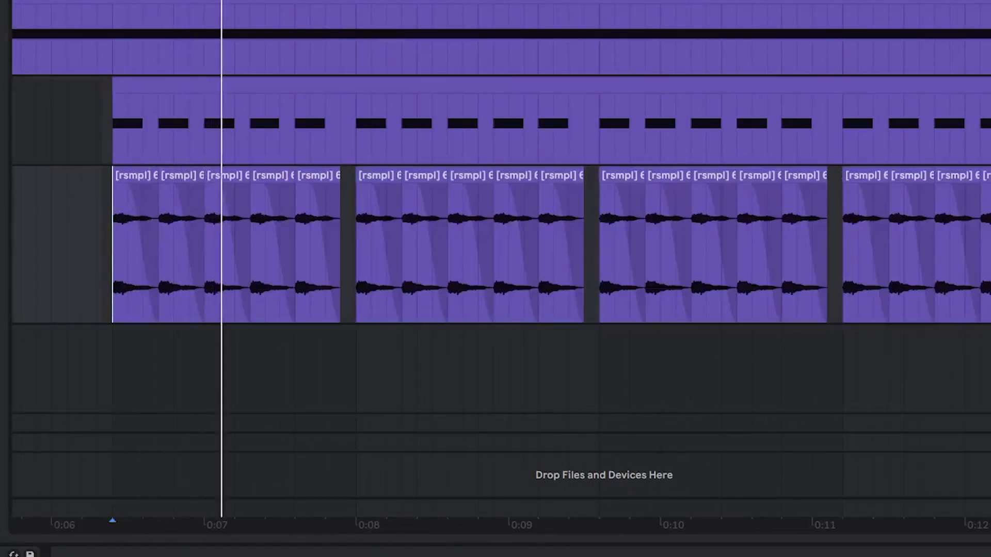
pyautogui.click(987, 85)
pyautogui.scroll(-4, 453, 177)
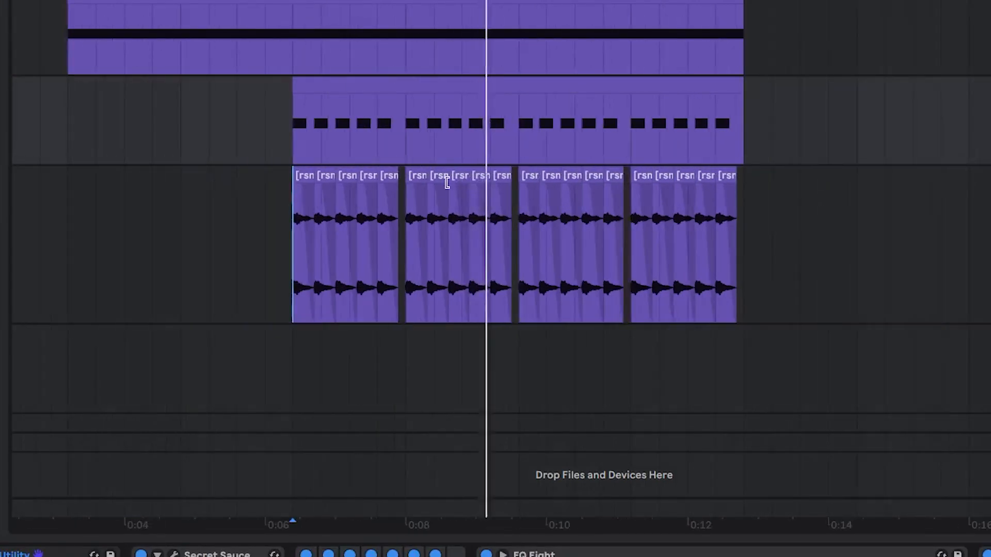
# Select all the resampled clips from bar 5 to bar 9, inspect their clip and device settings, and audition them
pyautogui.click(356, 245)
pyautogui.moveTo(296, 286); pyautogui.dragTo(890, 248)
pyautogui.hotkey('shift', 'Tab')
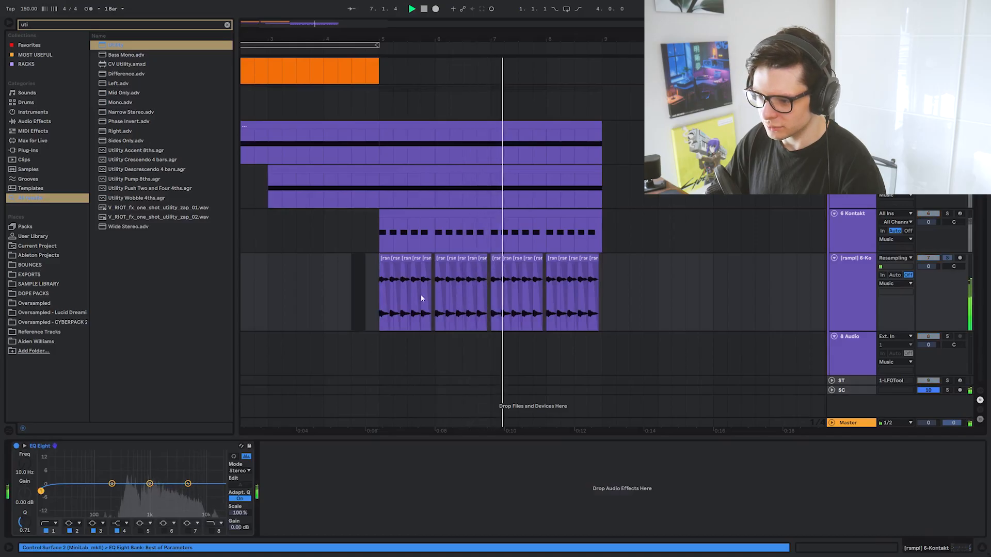
pyautogui.hotkey('shift', 'Tab')
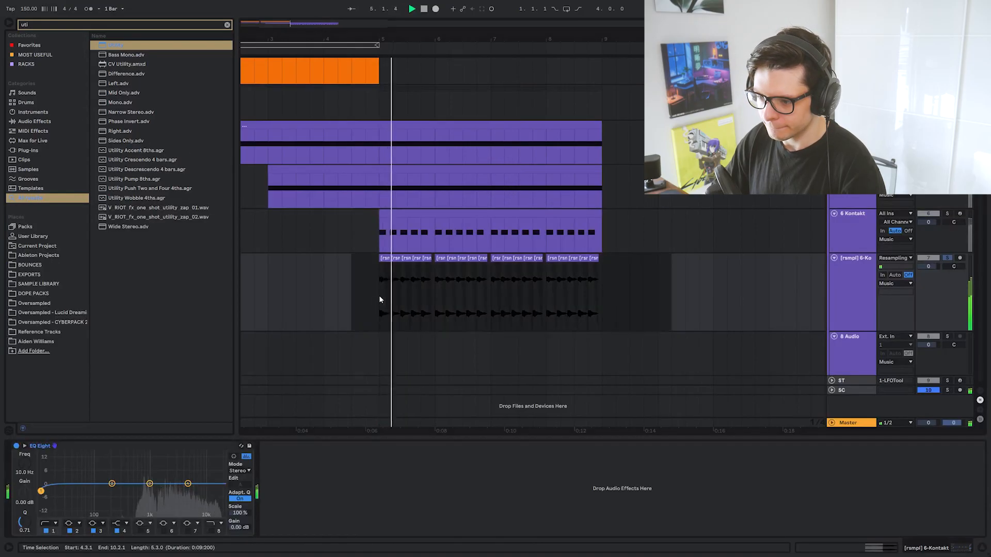
pyautogui.moveTo(379, 296); pyautogui.dragTo(600, 266)
pyautogui.click(506, 287)
pyautogui.moveTo(366, 292); pyautogui.dragTo(667, 290)
pyautogui.hotkey('shift', 'Tab')
pyautogui.hotkey('shift', 'Tab')
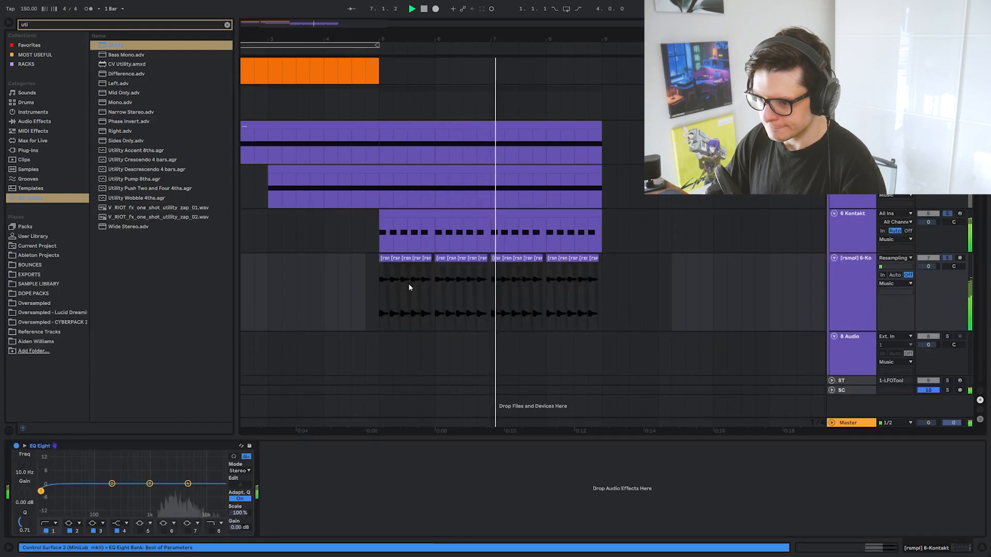
pyautogui.press('space')
# Steepen the fade-out curve of the first resampled clip at bar 5, play it back and deactivate that clip
pyautogui.click(380, 309)
pyautogui.moveTo(380, 287); pyautogui.dragTo(380, 328)
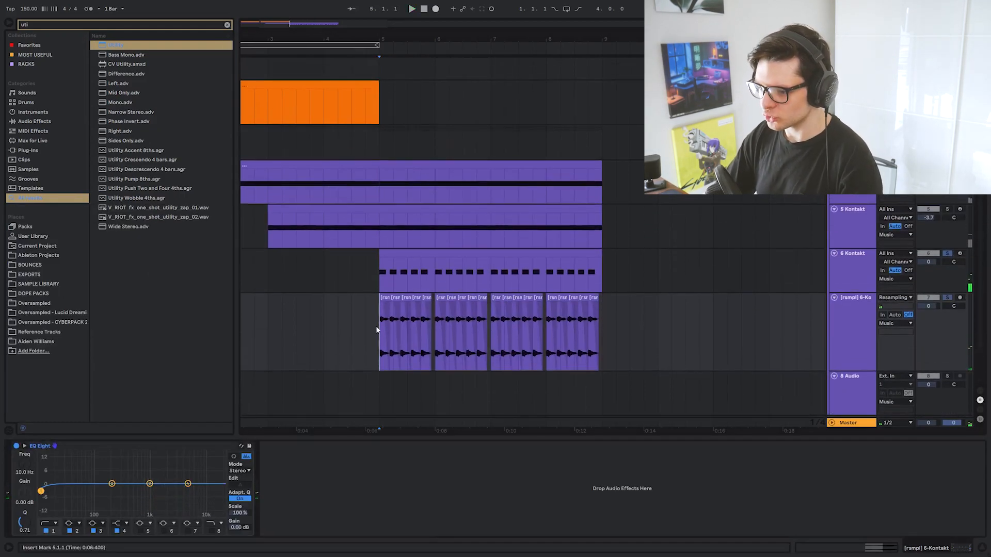
pyautogui.scroll(4, 380, 333)
pyautogui.scroll(2, 380, 336)
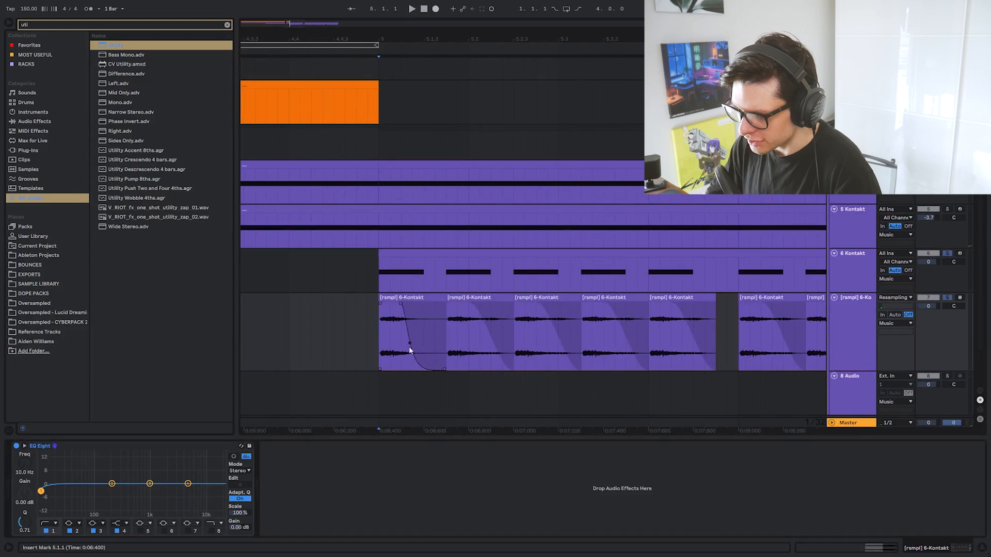
pyautogui.press('space')
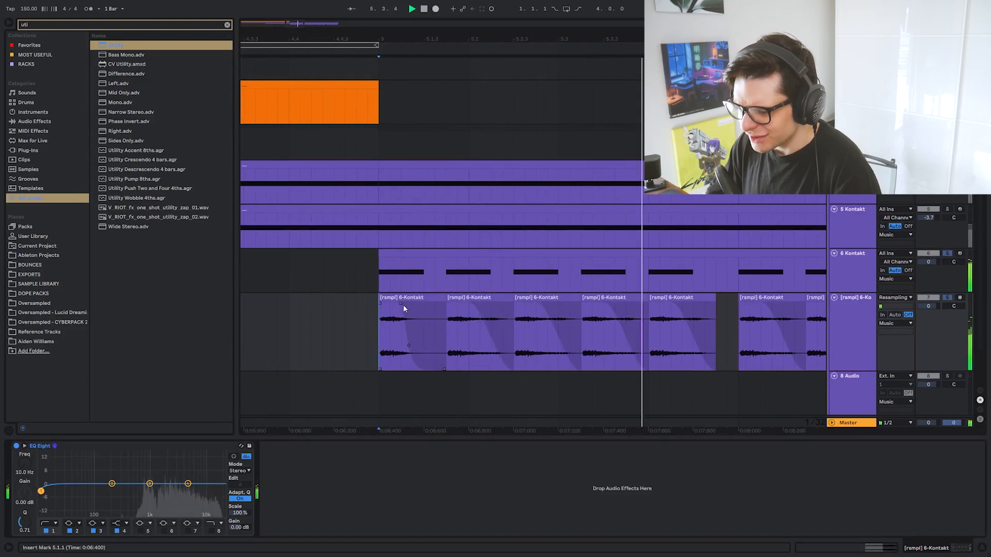
pyautogui.press('0')
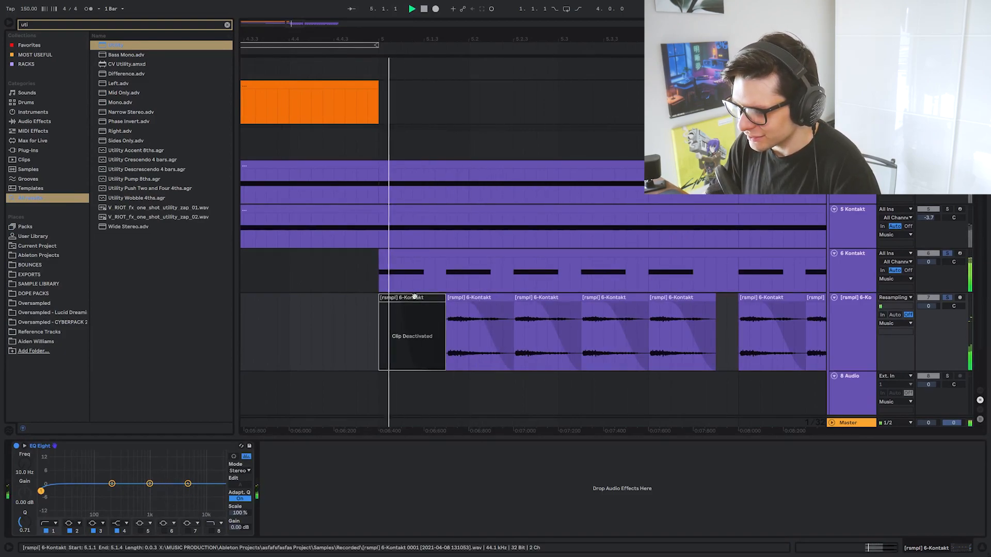
# Shift the KSHMR_Orchestral_Crash_Transition_10_Roll_Up clip slightly earlier so its peak meets the end of the Kontakt clips, and audition the transition
pyautogui.press('space')
pyautogui.moveTo(376, 282); pyautogui.dragTo(444, 331)
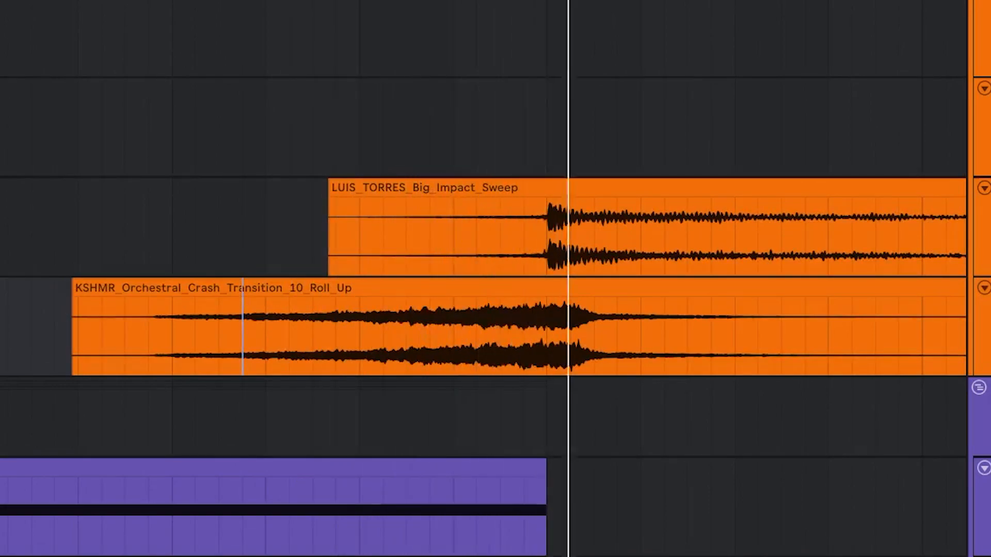
pyautogui.moveTo(578, 325); pyautogui.dragTo(562, 307)
pyautogui.click(328, 335)
pyautogui.press('space')
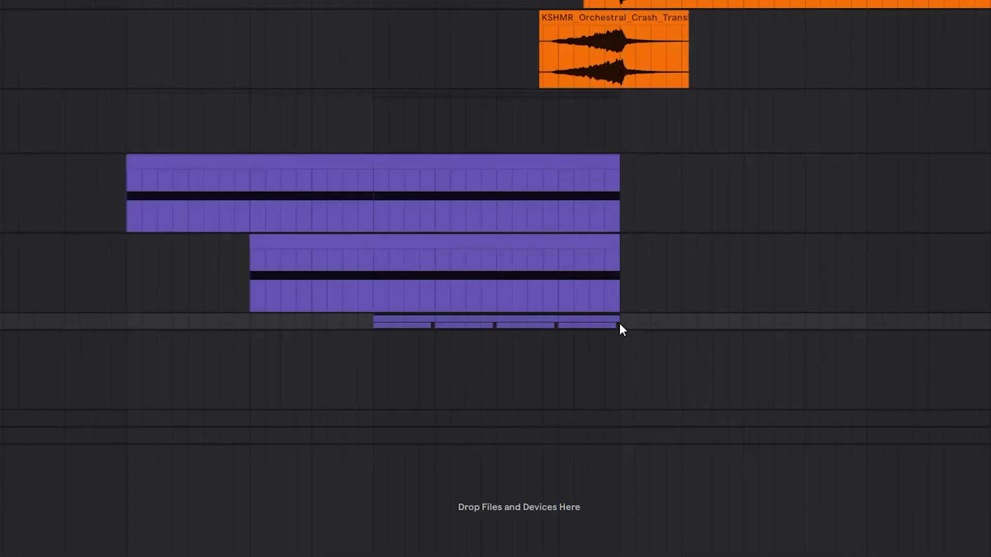
# Replace the grouped rhythmic pattern before bar 13 with duplicates running from bar 13 to bar 21, and audition the transition
pyautogui.hotkey('ctrl', 'd')
pyautogui.moveTo(620, 323); pyautogui.dragTo(173, 324)
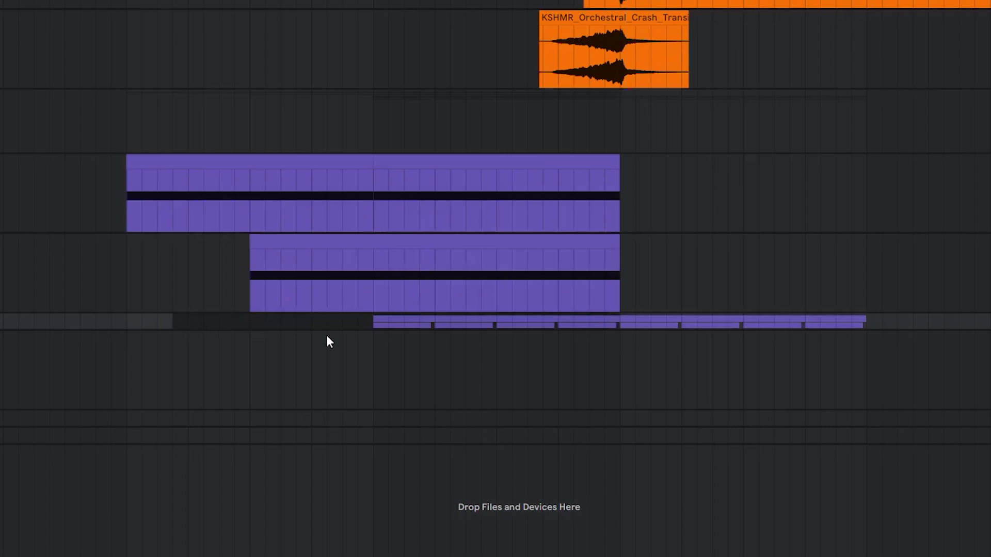
pyautogui.press('Delete')
pyautogui.click(592, 264)
pyautogui.press('space')
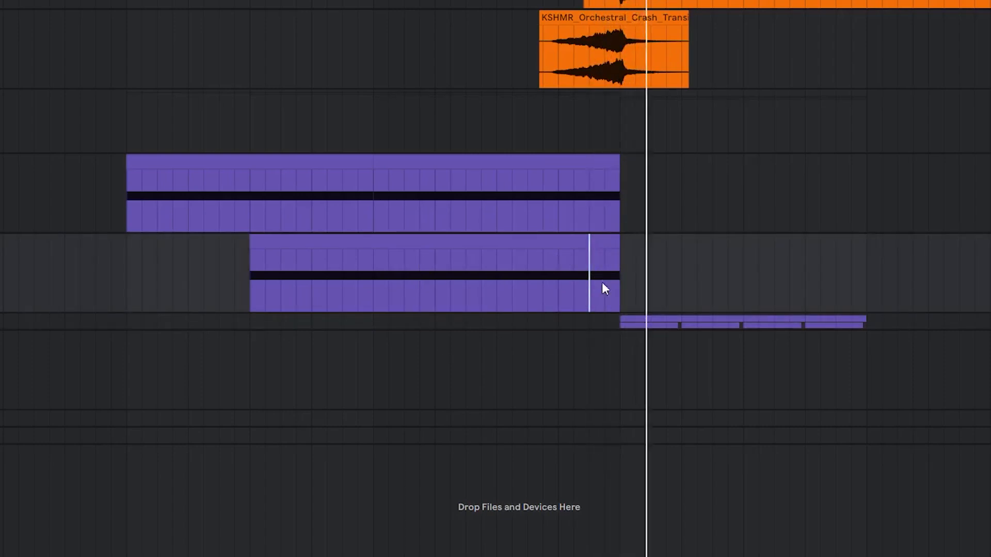
pyautogui.click(864, 321)
pyautogui.hotkey('ctrl', 'd')
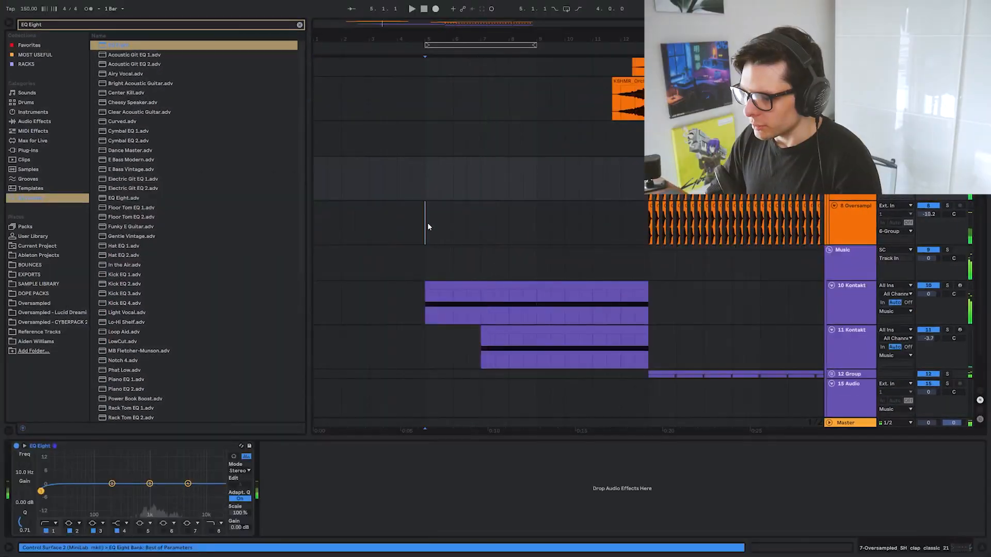
# Search the library for "violin" and lay out the KSHMR_Middle_East_ST_Turkish_Violin_110_Fm loop twice, from bar 5 to bar 21
pyautogui.click(411, 223)
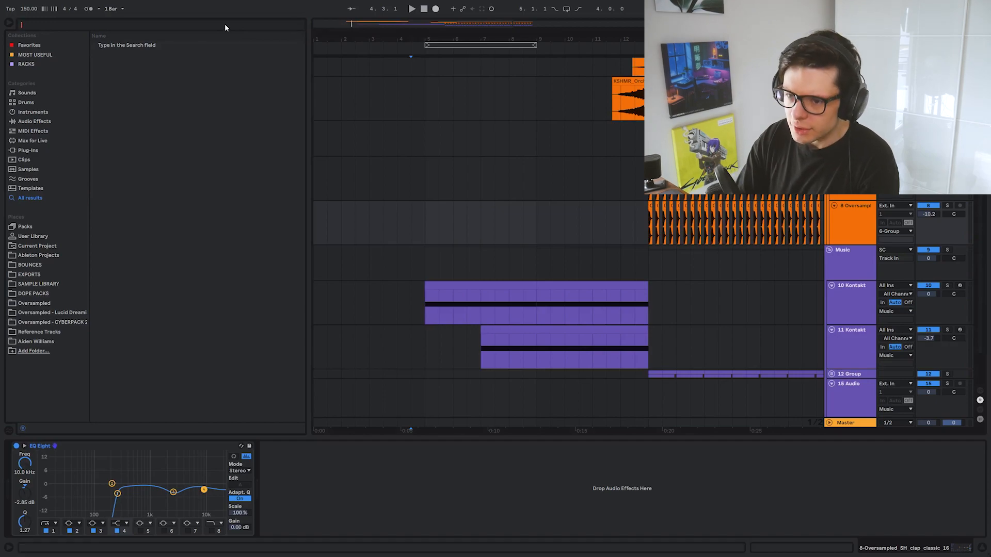
pyautogui.click(224, 24)
pyautogui.write('violin')
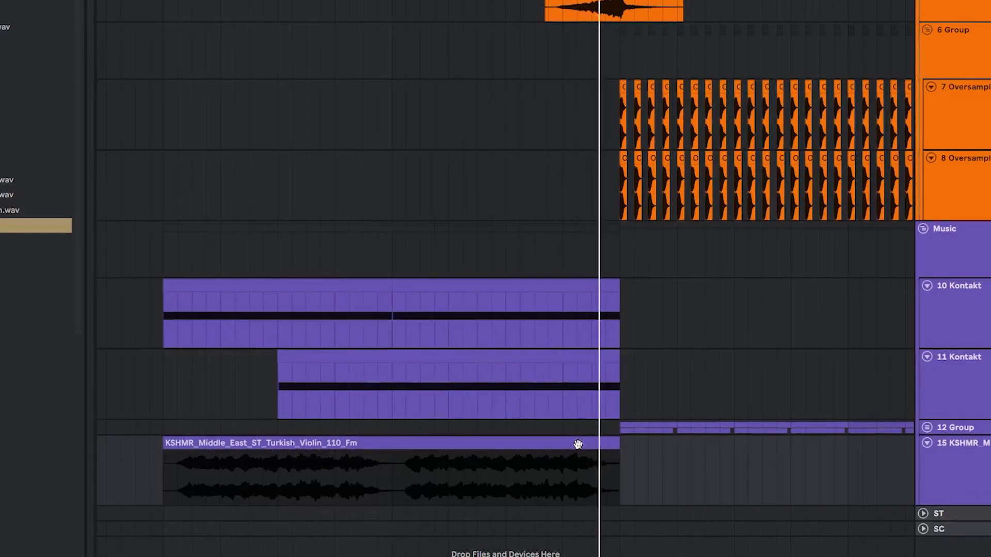
pyautogui.hotkey('ctrl', 'd')
pyautogui.scroll(-4, 472, 396)
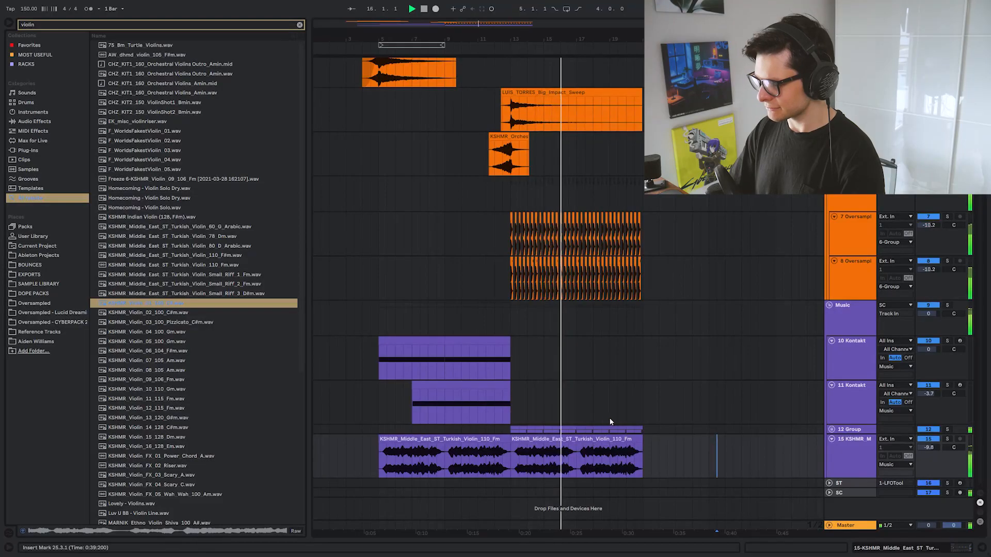
pyautogui.scroll(4, 609, 417)
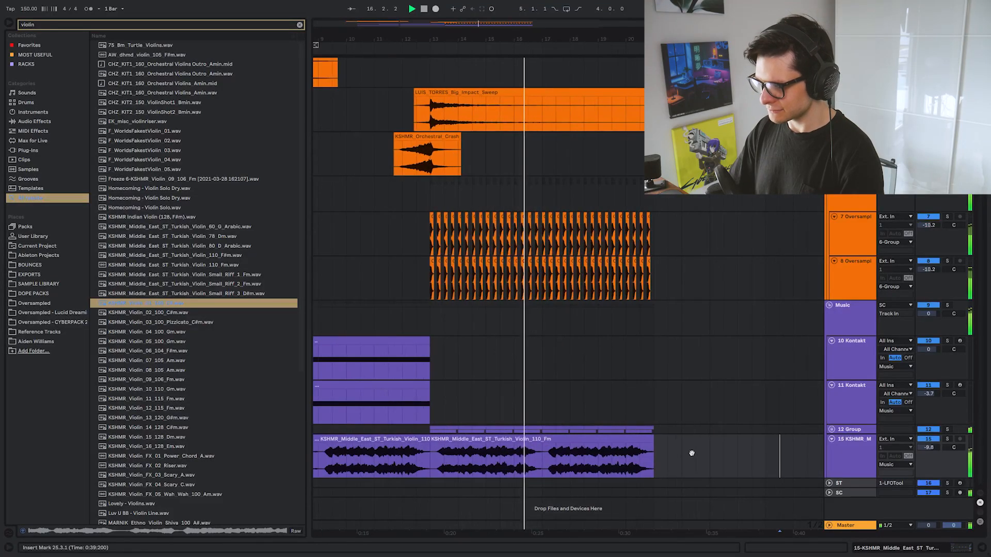
pyautogui.scroll(-2, 682, 378)
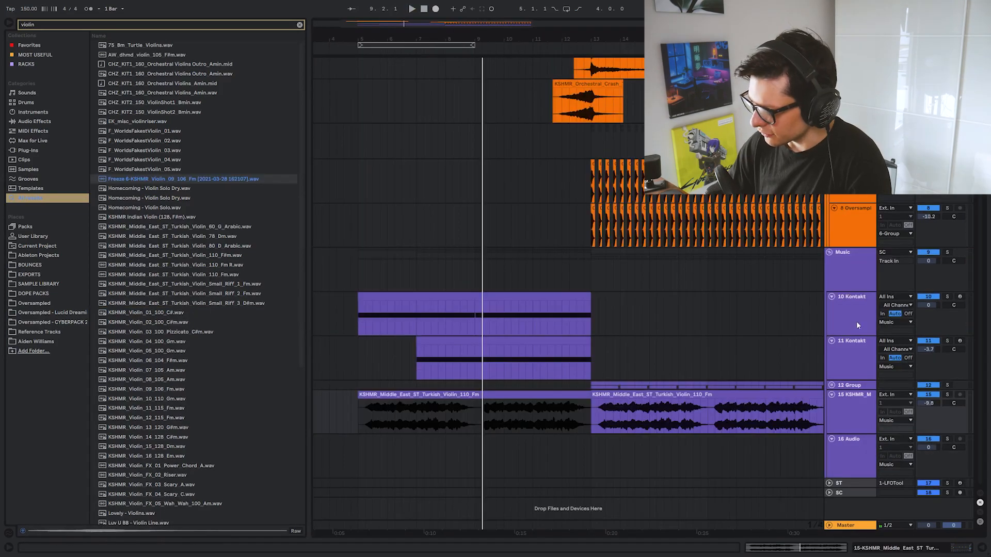
# Add an audio track below 10 Kontakt for the Freeze 6-KSHMR_Violin_09_106_Fm sample and shift the clip earlier in the timeline
pyautogui.click(858, 325)
pyautogui.hotkey('ctrl', 't')
pyautogui.moveTo(196, 179); pyautogui.dragTo(325, 347)
pyautogui.scroll(-3, 394, 347)
pyautogui.moveTo(431, 339); pyautogui.dragTo(393, 346)
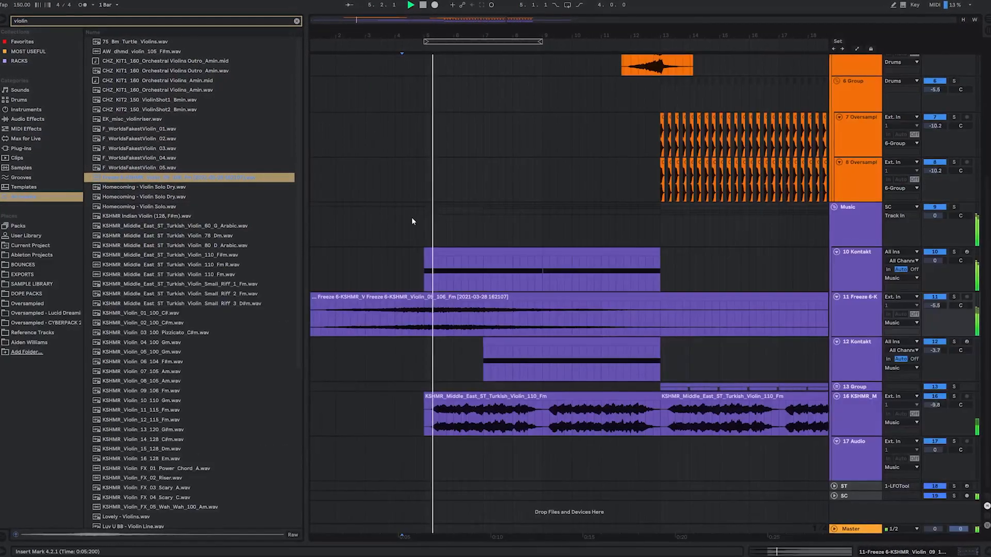
# Trim the frozen violin clip to start about 2.37 s into the sample, align it to bar 5 and play it back
pyautogui.doubleClick(374, 297)
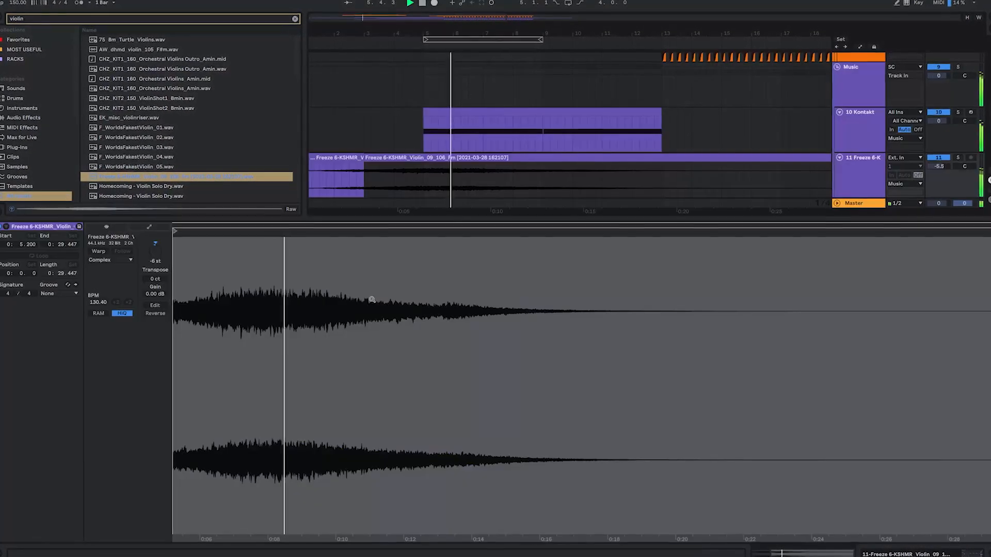
pyautogui.click(431, 176)
pyautogui.press('space')
pyautogui.moveTo(367, 157)
pyautogui.mouseDown()
pyautogui.moveTo(425, 167)
pyautogui.moveTo(352, 159)
pyautogui.mouseUp()
pyautogui.click(336, 160)
pyautogui.press('Delete')
pyautogui.moveTo(413, 161); pyautogui.dragTo(487, 174)
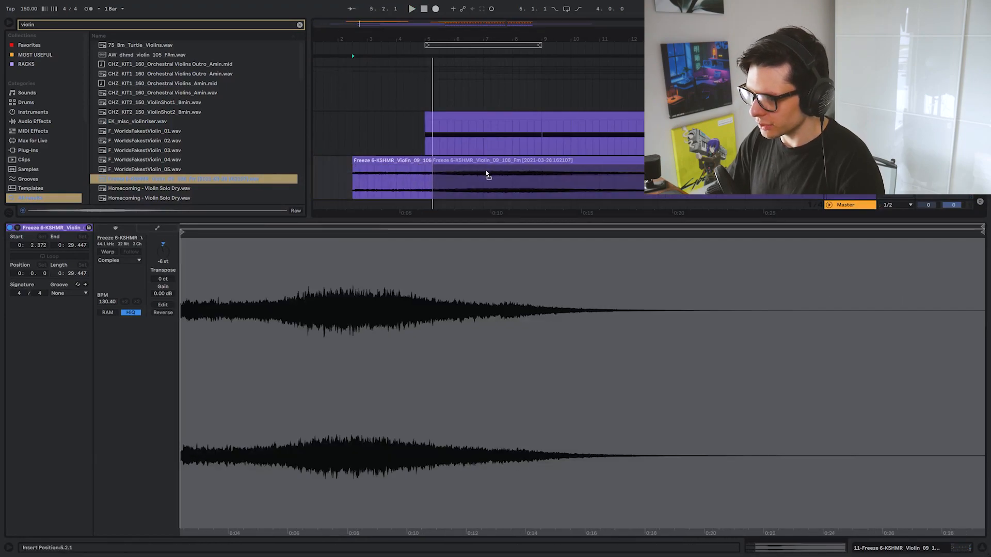
pyautogui.click(424, 180)
pyautogui.press('space')
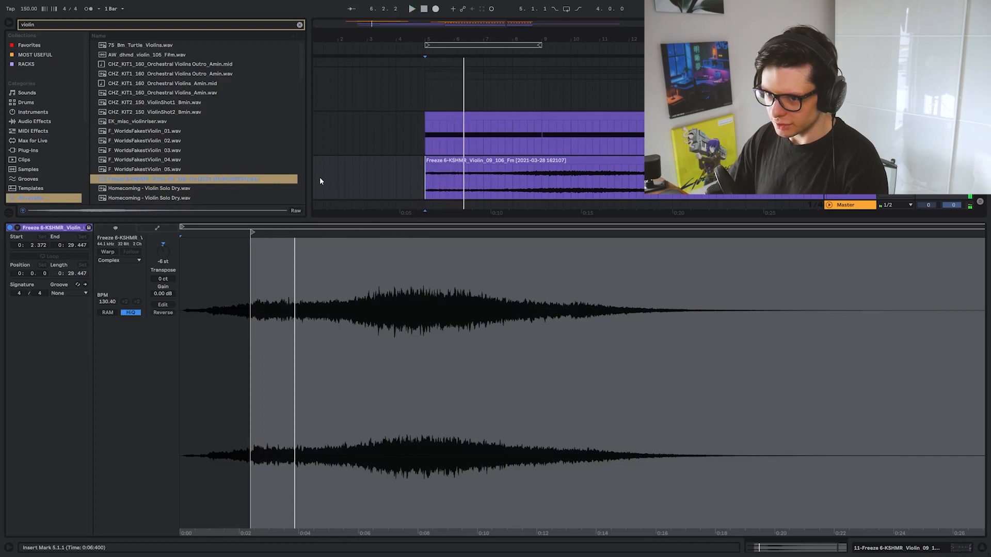
# Add a Compressor to the frozen violin with an infinite ratio, 0.01 ms attack and -22.3 dB threshold, and audition it
pyautogui.hotkey('ctrl', 'f')
pyautogui.write('com')
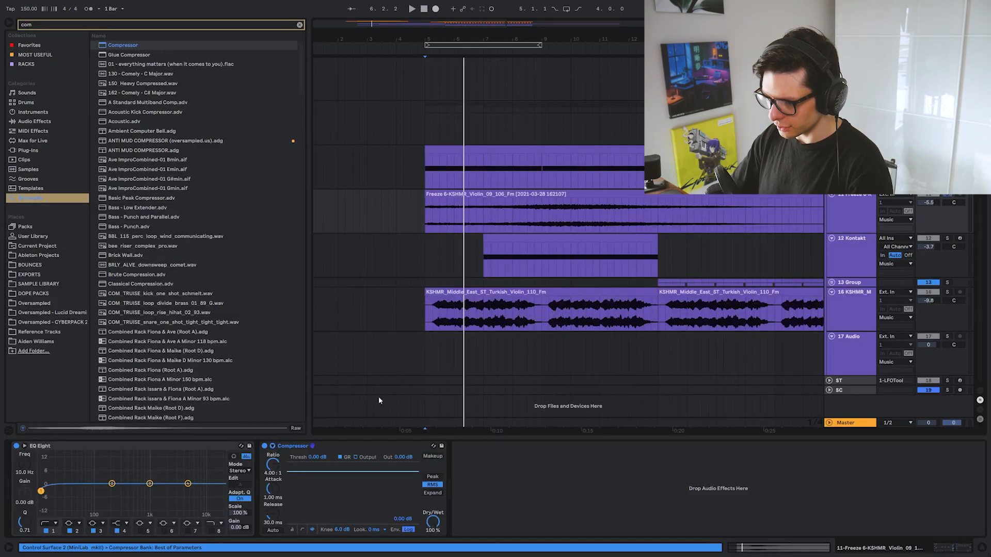
pyautogui.press('space')
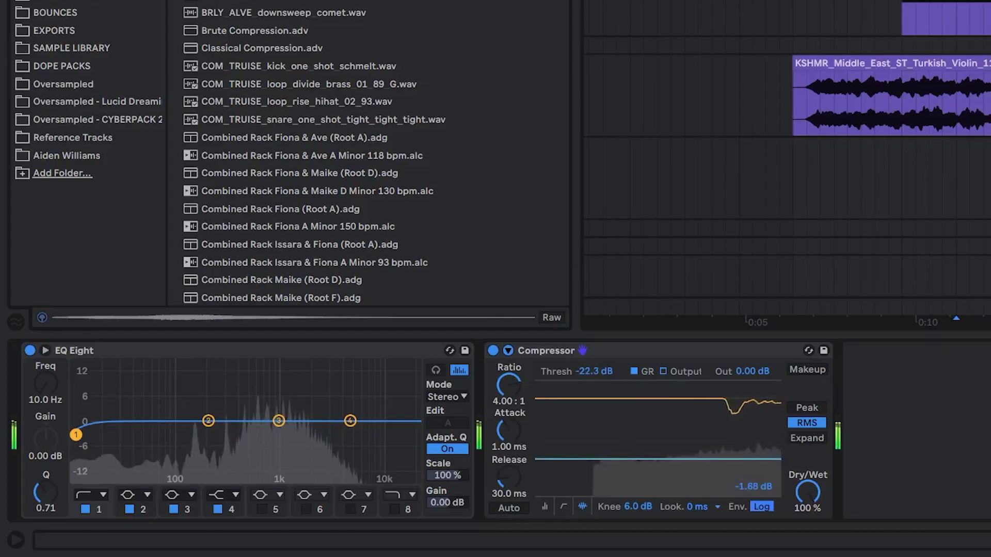
pyautogui.moveTo(509, 430); pyautogui.dragTo(509, 465)
pyautogui.press('space')
pyautogui.press('space')
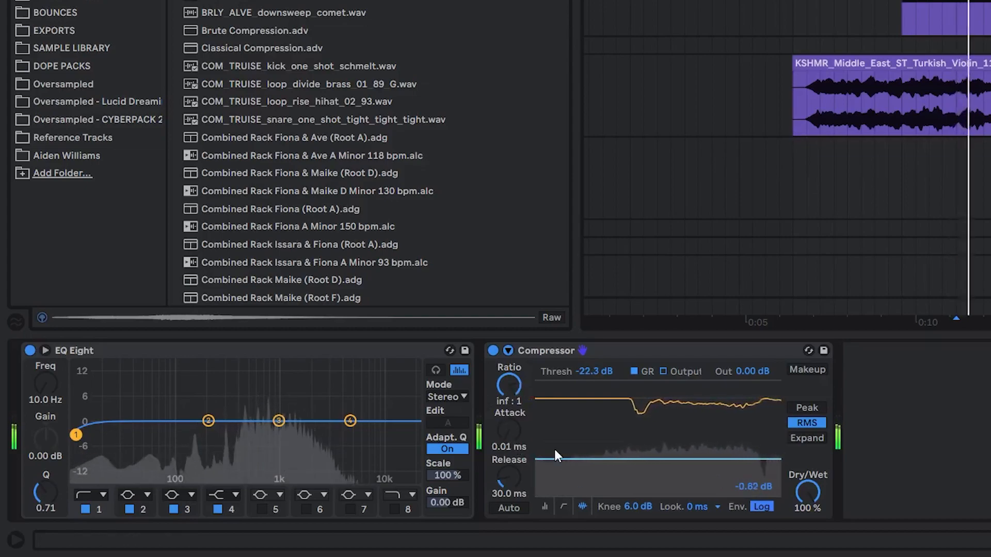
pyautogui.click(793, 16)
pyautogui.press('space')
pyautogui.press('space')
# Shape the frozen violin's EQ Eight with low and high cuts and a stronger boost near 1.5 kHz, auditioning the change
pyautogui.click(349, 432)
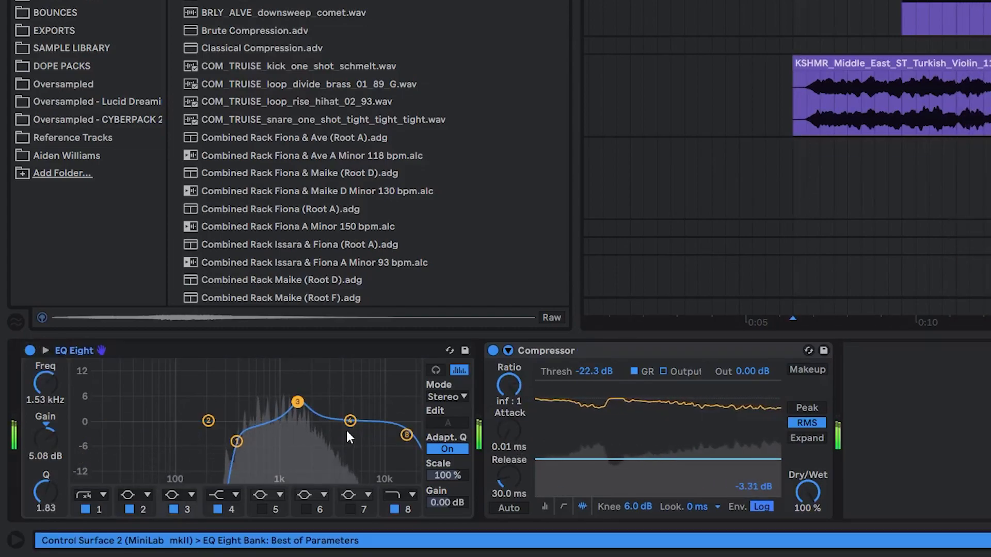
pyautogui.moveTo(298, 402); pyautogui.dragTo(291, 391)
pyautogui.press('space')
pyautogui.press('space')
pyautogui.moveTo(162, 469); pyautogui.dragTo(161, 481)
pyautogui.moveTo(290, 417); pyautogui.dragTo(271, 370)
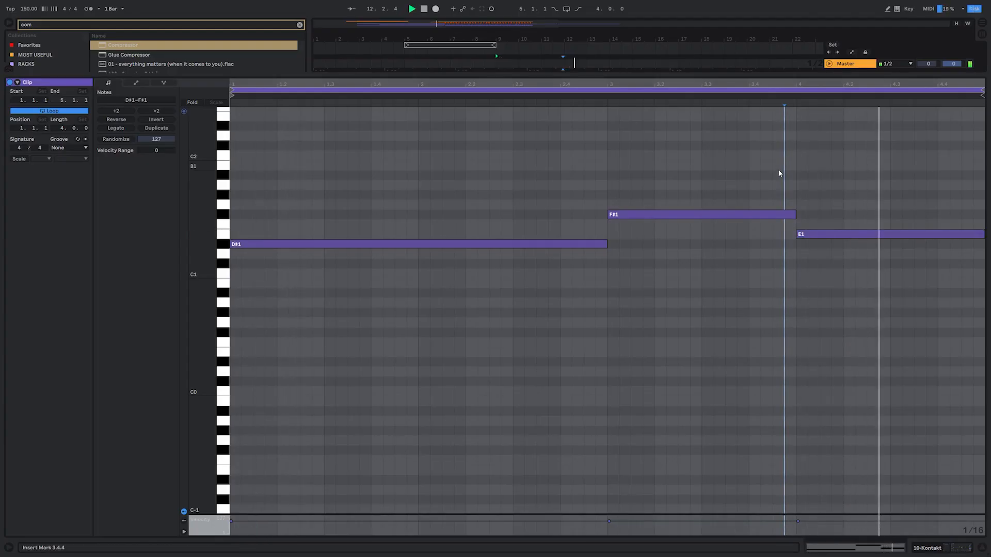
# Raise the last note of the 10 Kontakt MIDI part by four semitones
pyautogui.press('space')
pyautogui.moveTo(875, 334); pyautogui.dragTo(880, 166)
pyautogui.press('Up')
pyautogui.press('Up')
pyautogui.press('Up')
pyautogui.press('Up')
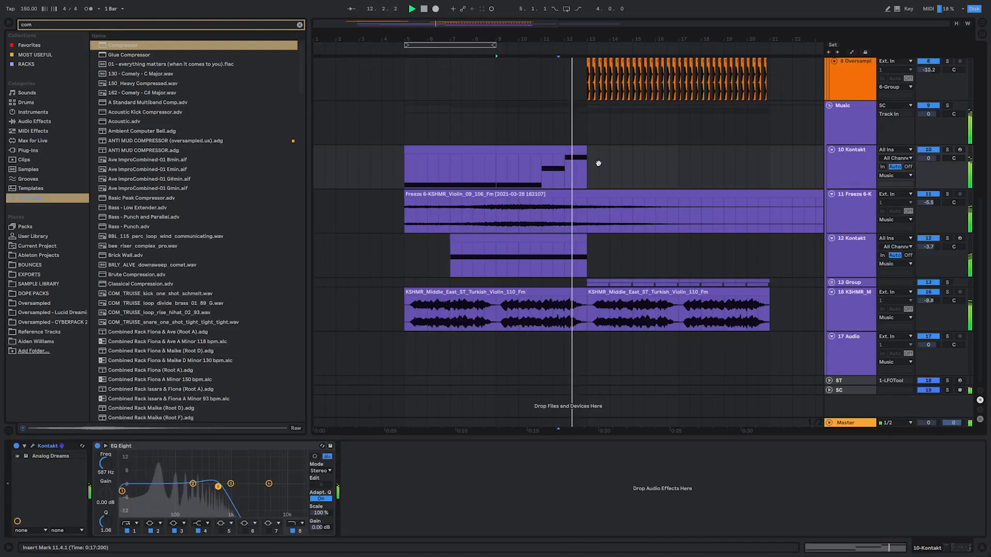
# Try to duplicate the 10 Kontakt clips from bar 13 onward, and undo the copy
pyautogui.scroll(1, 598, 158)
pyautogui.click(500, 151)
pyautogui.keyDown('shift'); pyautogui.click(476, 152); pyautogui.keyUp('shift')
pyautogui.hotkey('ctrl', 'd')
pyautogui.hotkey('ctrl', 'z')
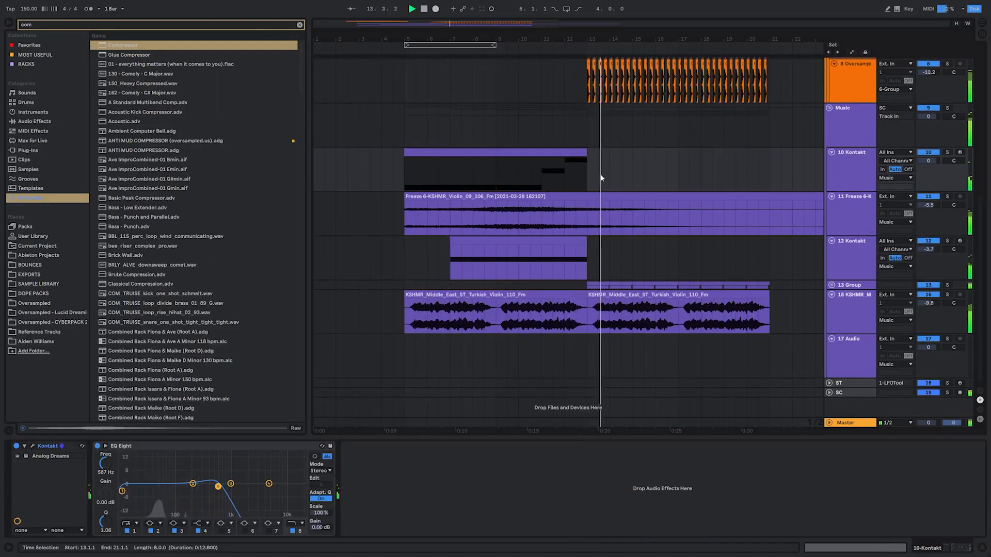
pyautogui.click(600, 177)
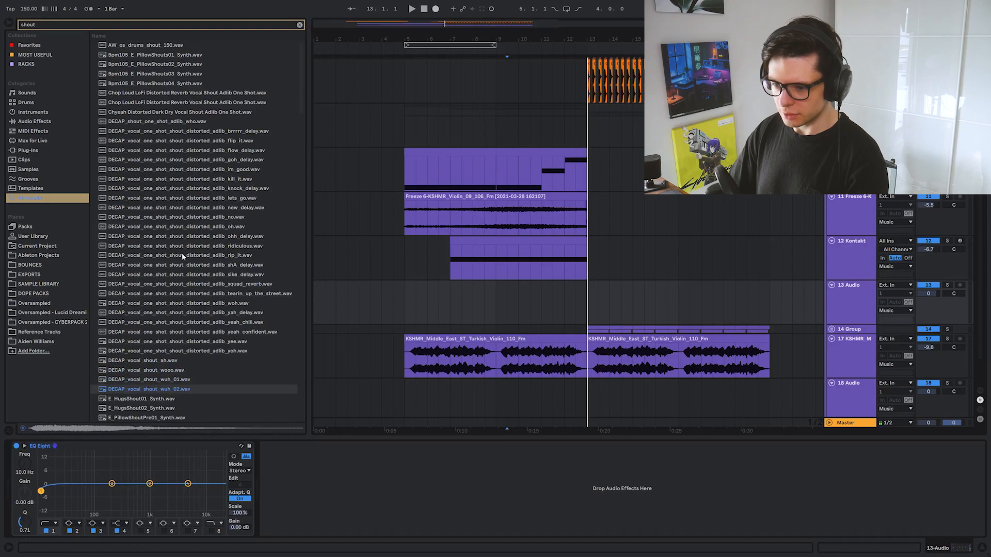
# Load LittleAlterBoy on the KSHMR_Vocal_Shout_25_Moan_D# track, set its pitch to 12.0 and lower the formant
pyautogui.click(152, 114)
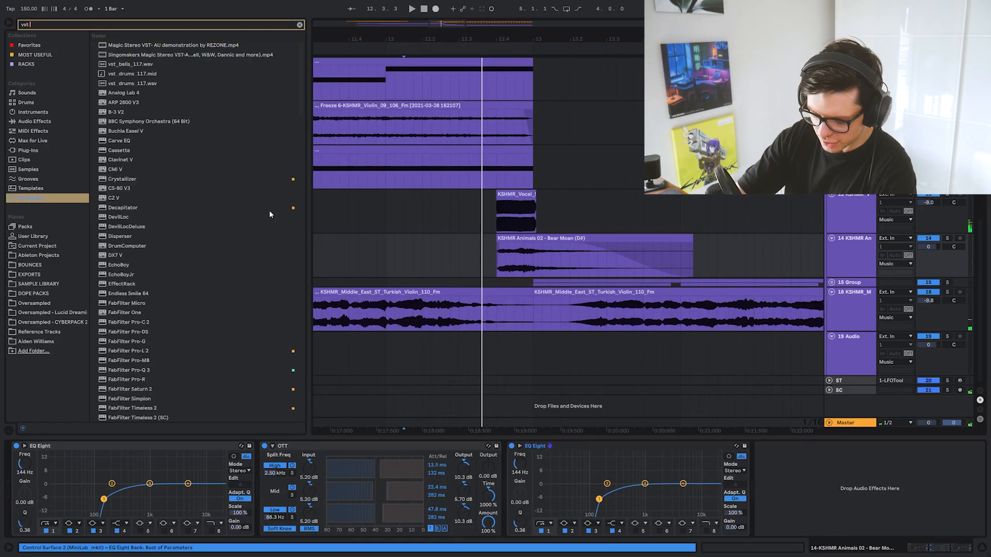
pyautogui.write('litt')
pyautogui.press('Return')
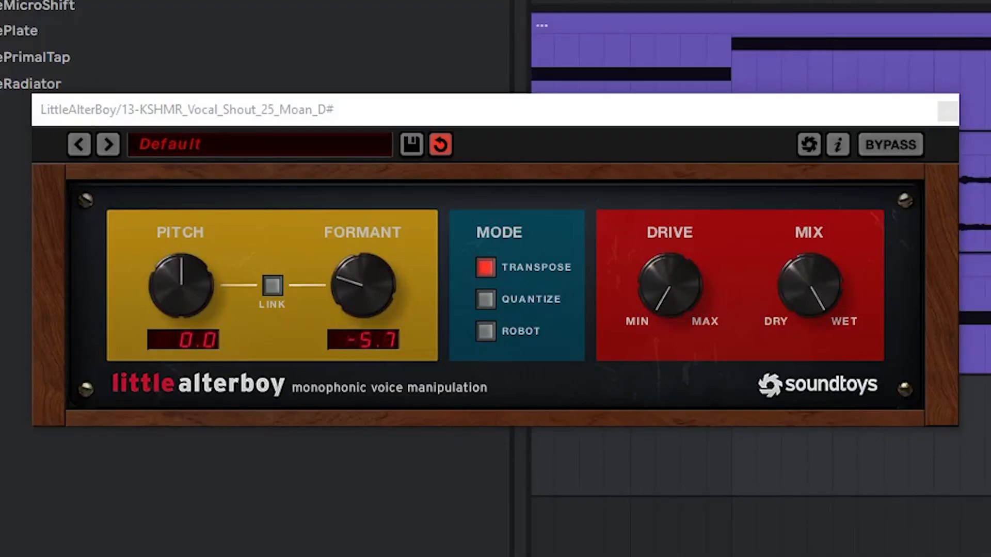
pyautogui.moveTo(384, 325); pyautogui.dragTo(382, 430)
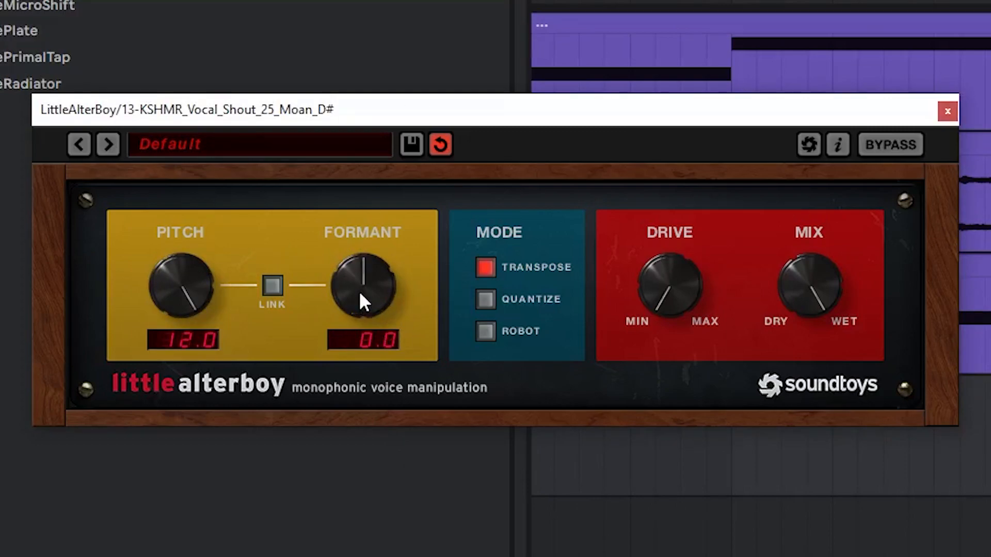
pyautogui.moveTo(368, 296); pyautogui.dragTo(377, 348)
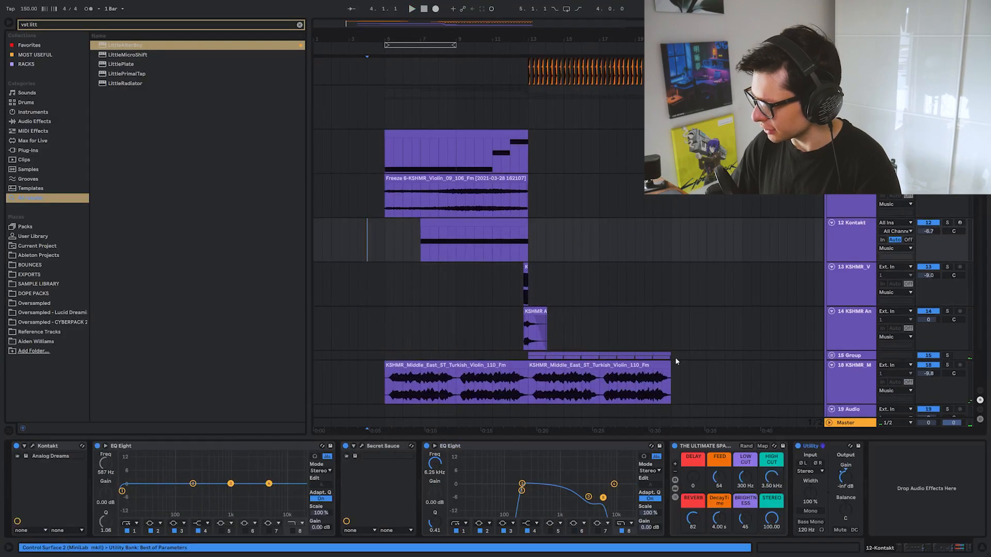
# Cut the track 18 Turkish violin clip at bar 8 and delete the section from bar 5 to bar 8
pyautogui.press('space')
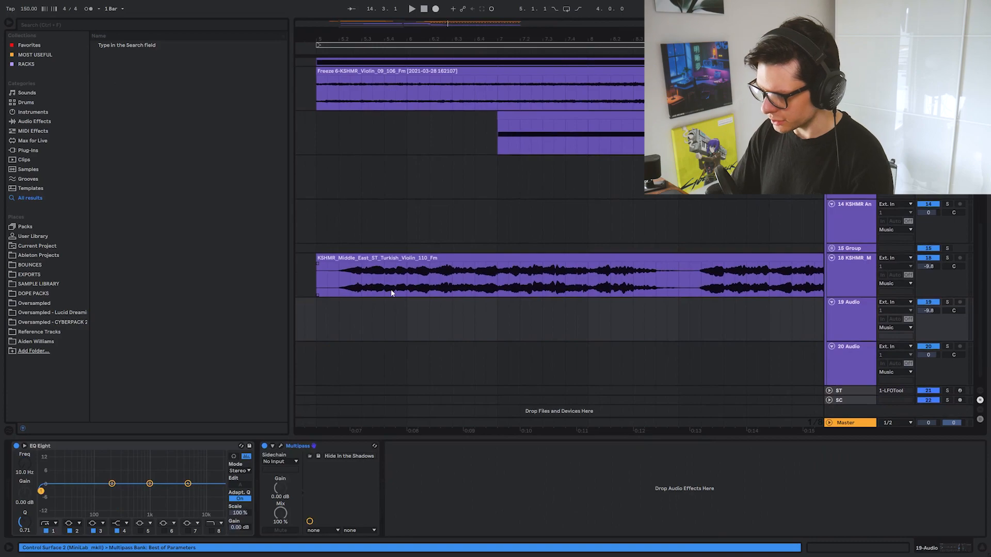
pyautogui.click(588, 274)
pyautogui.click(573, 257)
pyautogui.press('Delete')
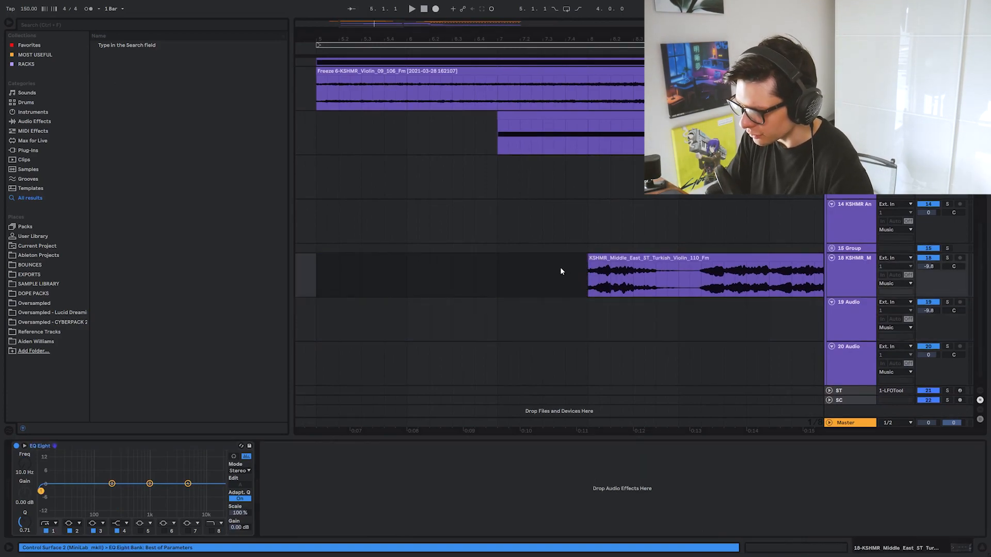
# Split the remaining Turkish violin clip into phrases and arrange them on the 19 Audio track starting at bar 5
pyautogui.scroll(-3, 560, 268)
pyautogui.click(549, 274)
pyautogui.hotkey('ctrl', 'e')
pyautogui.moveTo(531, 257); pyautogui.dragTo(458, 290)
pyautogui.moveTo(457, 289); pyautogui.dragTo(346, 289)
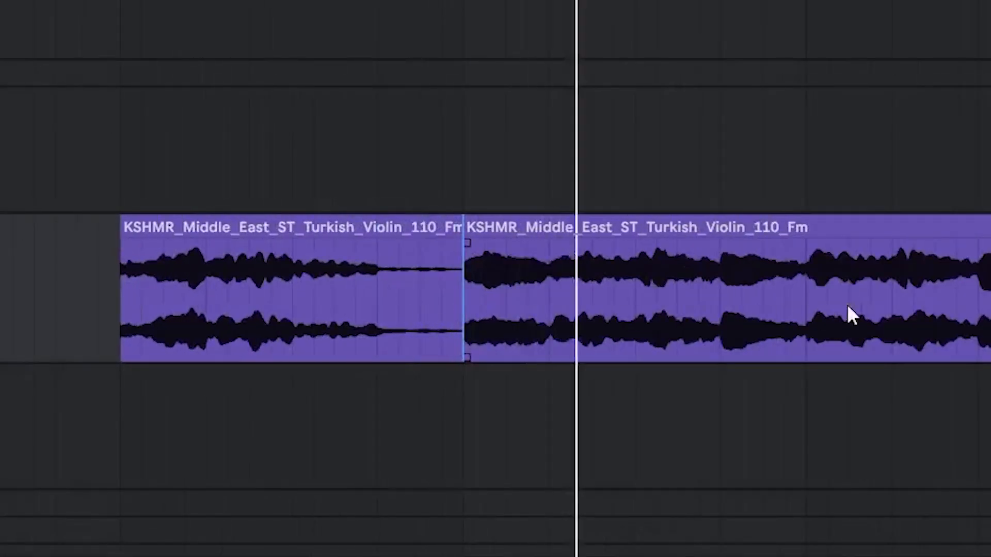
pyautogui.moveTo(976, 237); pyautogui.dragTo(794, 265)
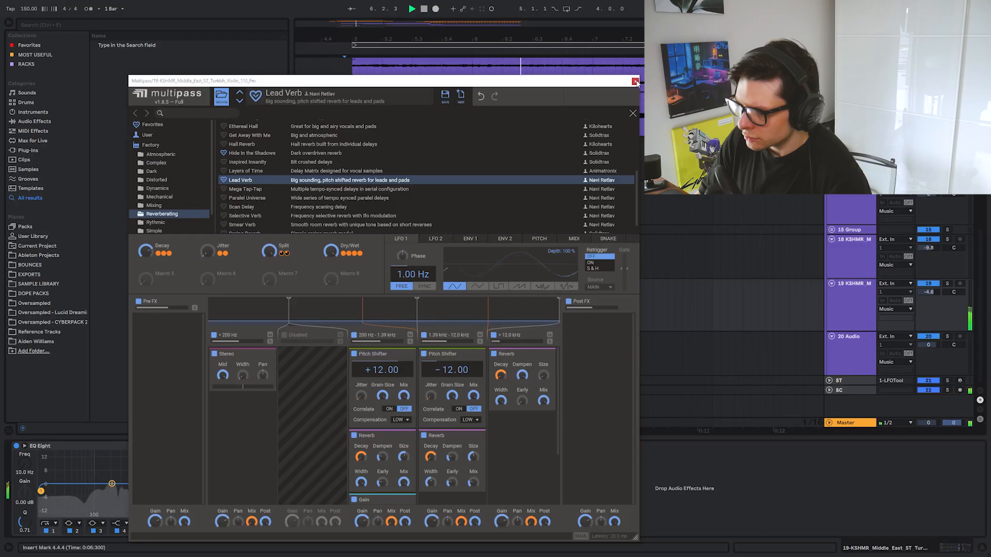
# Finish switching the track 19 Multipass to the Lead Verb preset, and audition and inspect the violin phrase after bar 6
pyautogui.click(635, 81)
pyautogui.click(552, 284)
pyautogui.moveTo(468, 283); pyautogui.dragTo(795, 292)
pyautogui.click(474, 309)
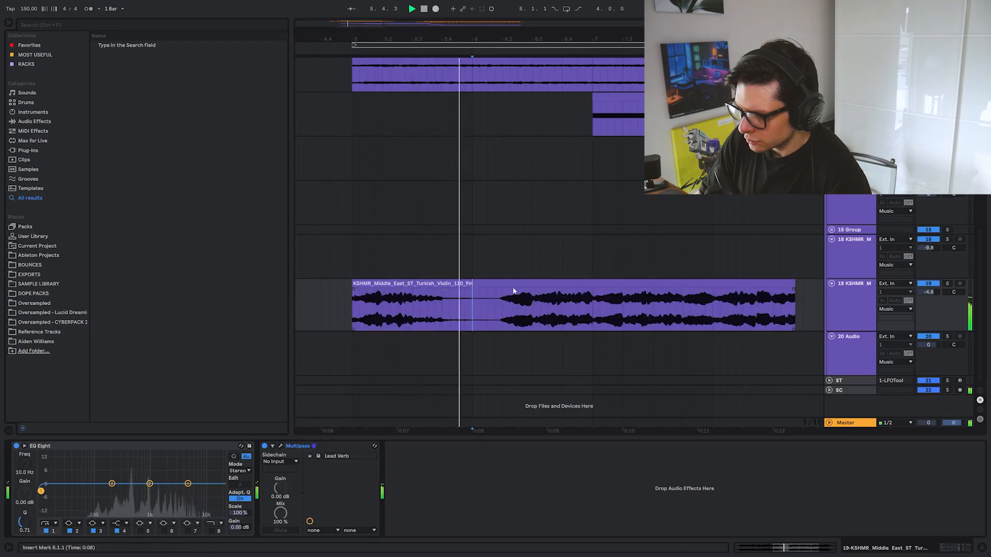
pyautogui.doubleClick(551, 284)
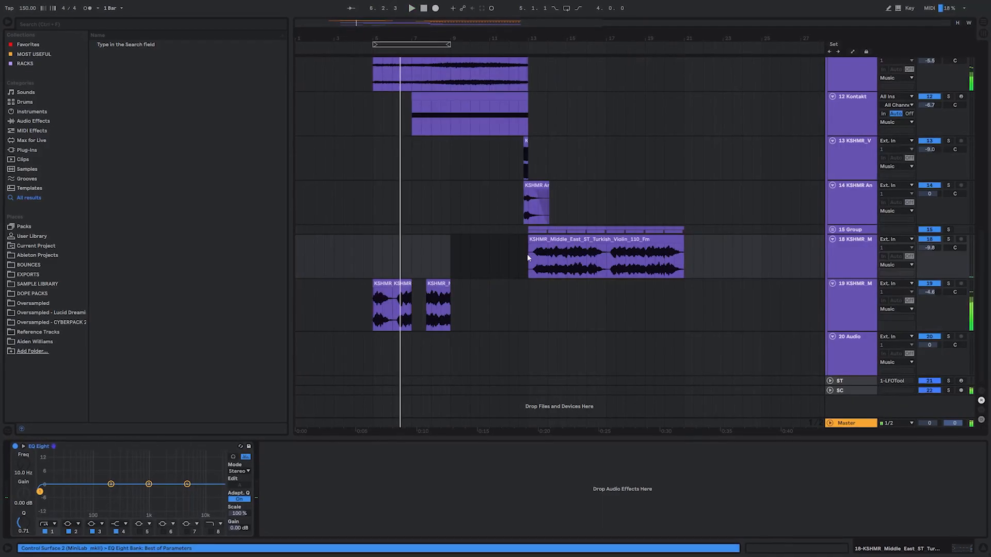
# Duplicate the arrangement time from bar 5 to bar 13 across all tracks
pyautogui.moveTo(527, 254); pyautogui.dragTo(376, 251)
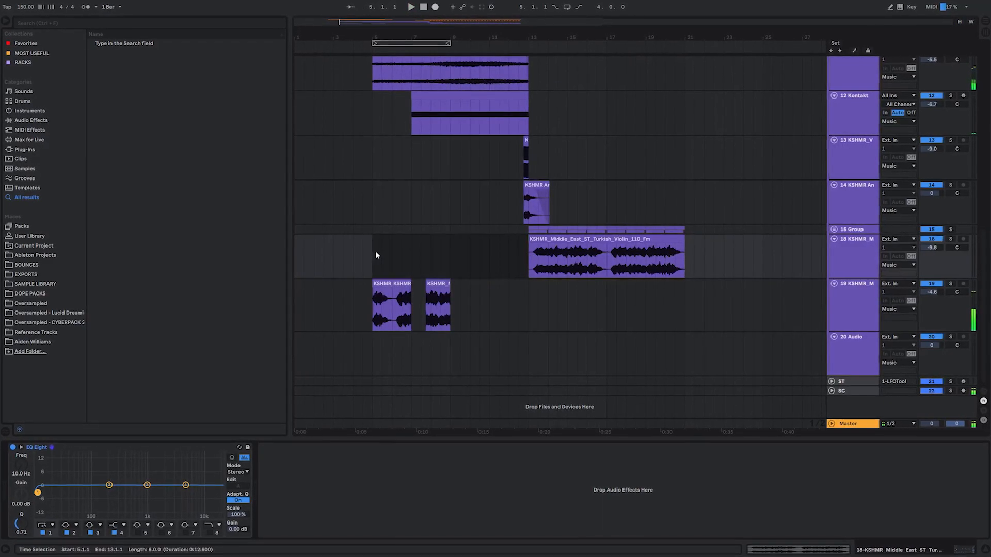
pyautogui.hotkey('ctrl', 'i')
pyautogui.hotkey('ctrl', 'z')
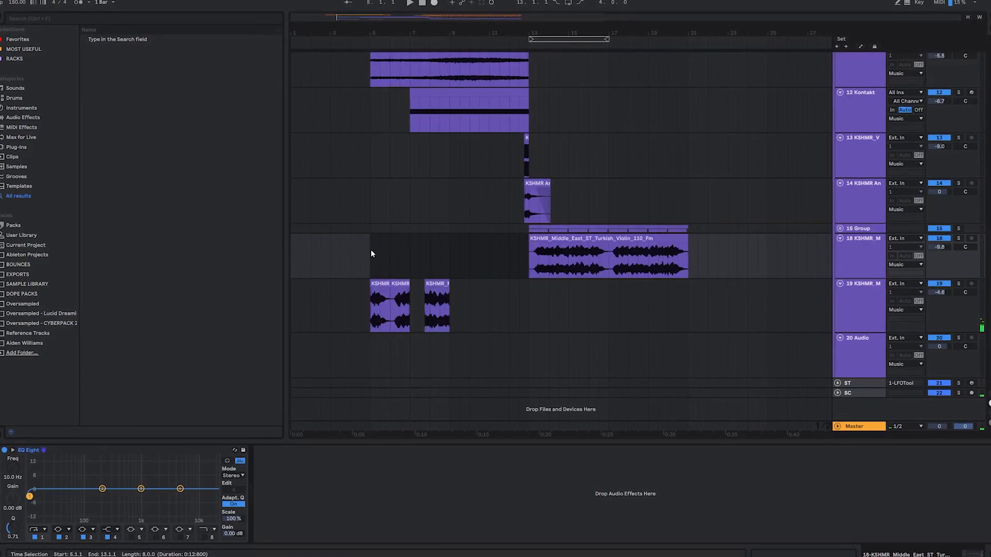
pyautogui.hotkey('ctrl', 'shift', 'd')
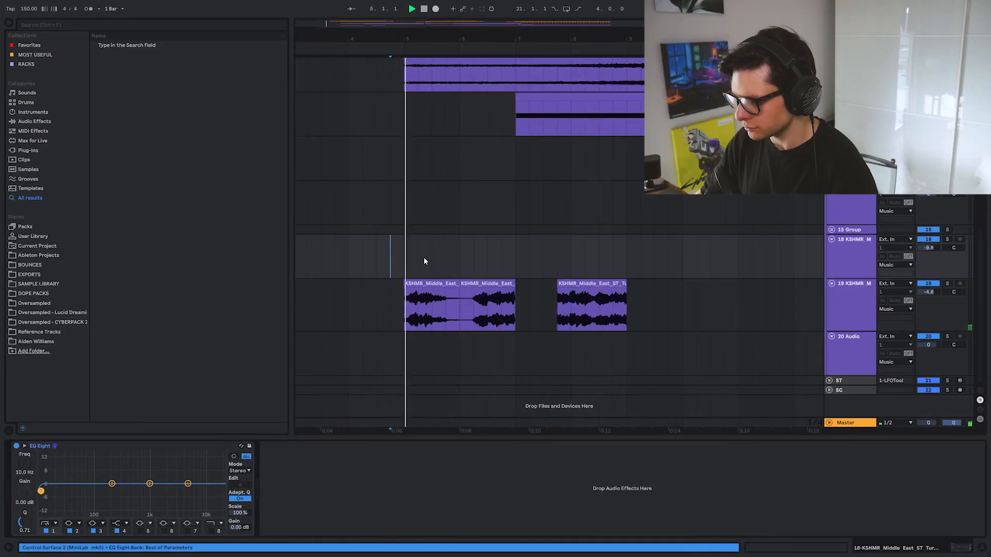
# Extend the second Turkish violin phrase on track 19 to meet the third, and lengthen the third phrase toward about bar 12
pyautogui.hscroll(2, 521, 258)
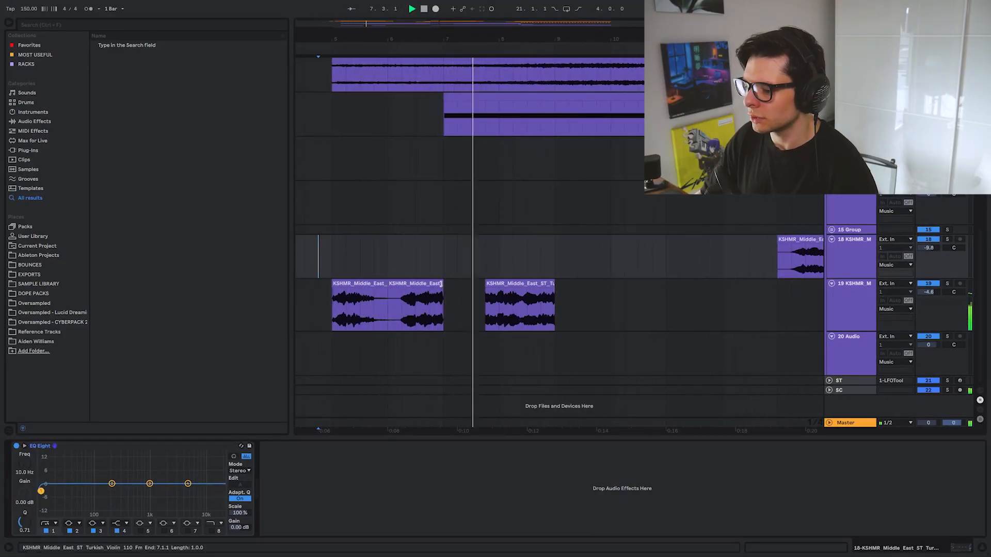
pyautogui.moveTo(443, 284); pyautogui.dragTo(472, 289)
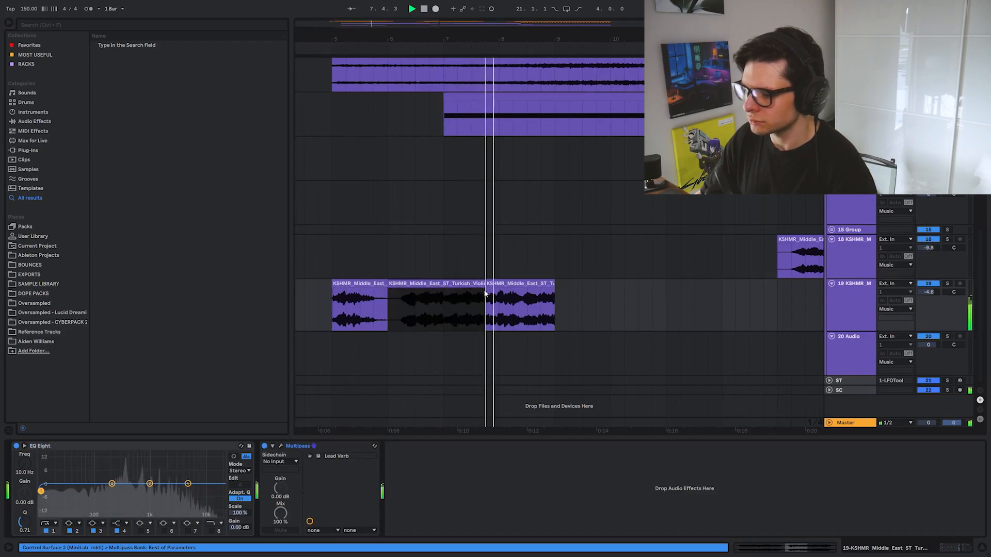
pyautogui.click(391, 246)
pyautogui.doubleClick(439, 283)
pyautogui.scroll(-5, 378, 244)
pyautogui.hotkey('shift', 'Tab')
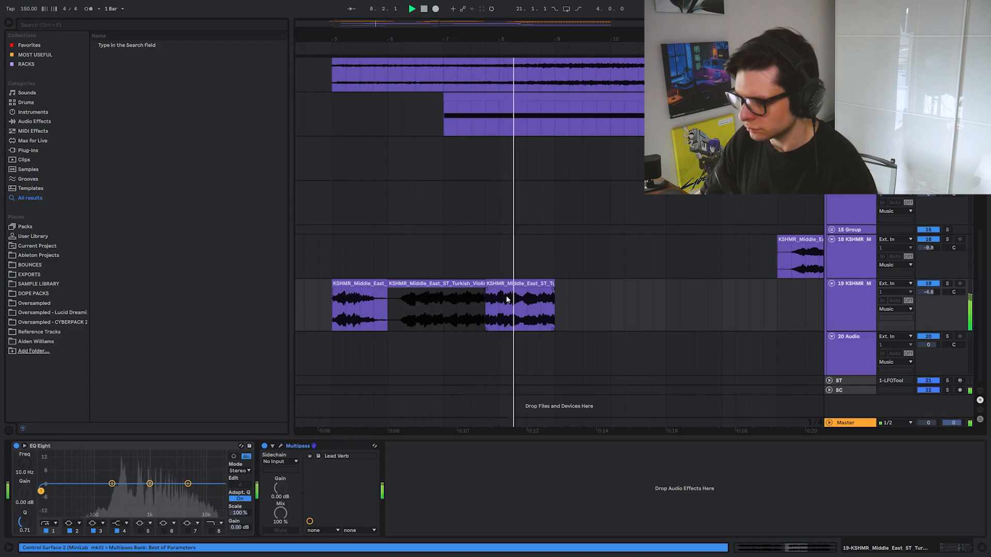
pyautogui.moveTo(551, 284); pyautogui.dragTo(723, 296)
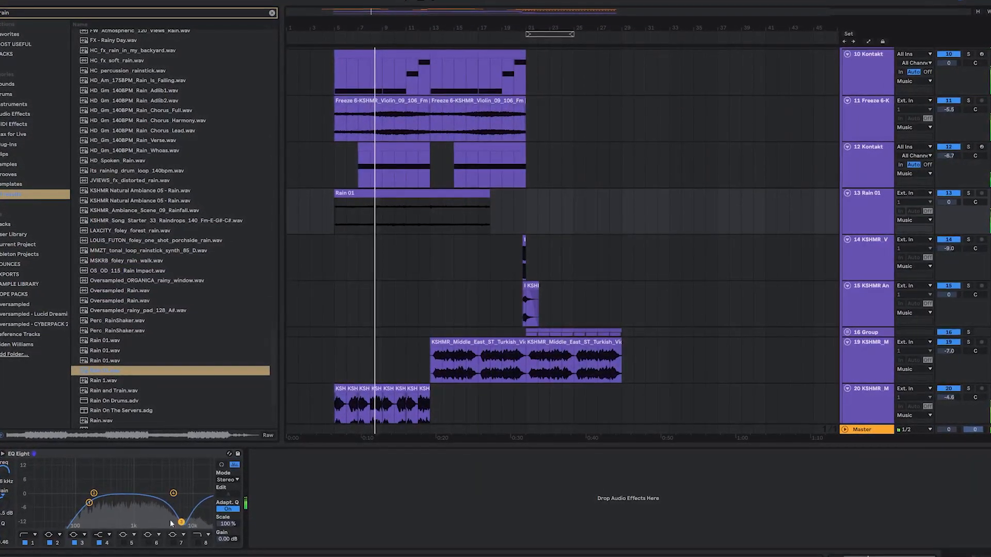
# Shape the Rain 01 track's EQ Eight by raising the low-cut frequency and lowering the high band 4
pyautogui.moveTo(85, 508); pyautogui.dragTo(101, 511)
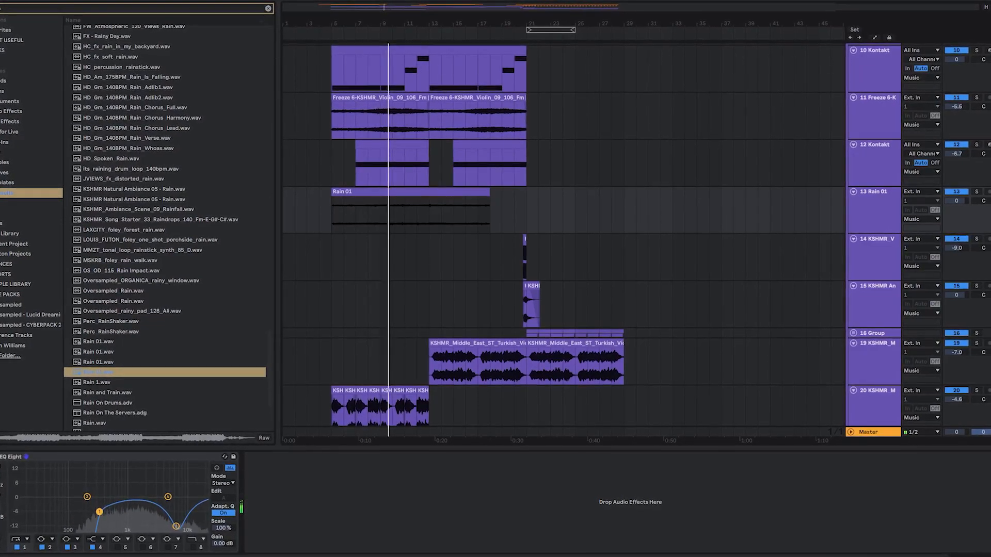
pyautogui.moveTo(169, 497)
pyautogui.mouseDown()
pyautogui.moveTo(168, 489)
pyautogui.moveTo(161, 499)
pyautogui.moveTo(172, 515)
pyautogui.mouseUp()
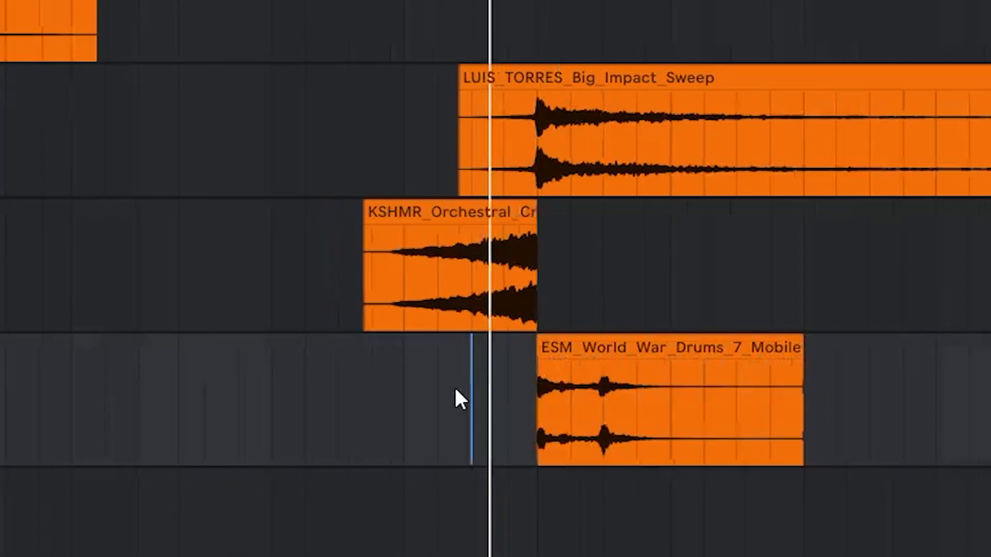
# Place KSHMR_Cinematic_Drum_Loop_33_128.wav on the empty 7 Audio track at bar 13
pyautogui.scroll(-3, 454, 398)
pyautogui.scroll(5, 484, 364)
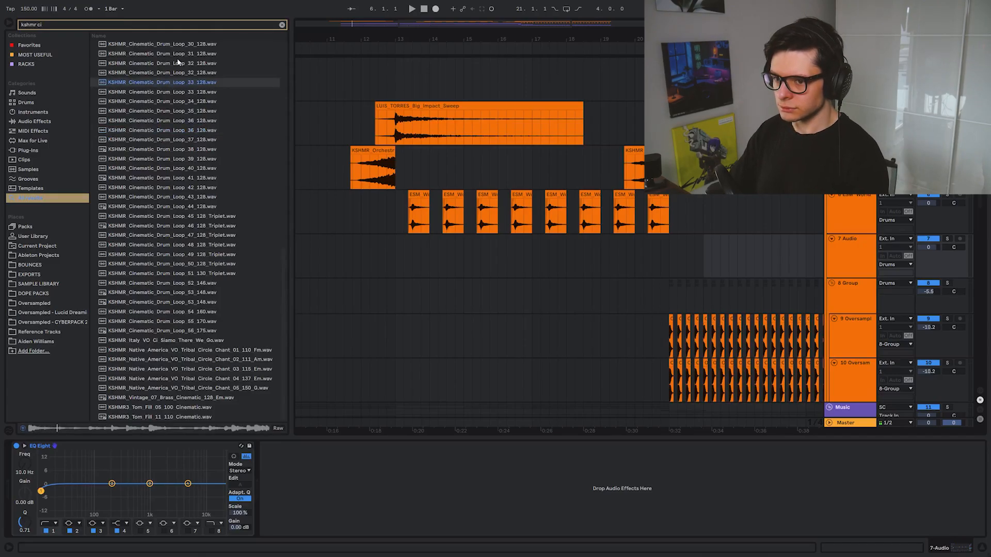
pyautogui.moveTo(217, 92); pyautogui.dragTo(388, 240)
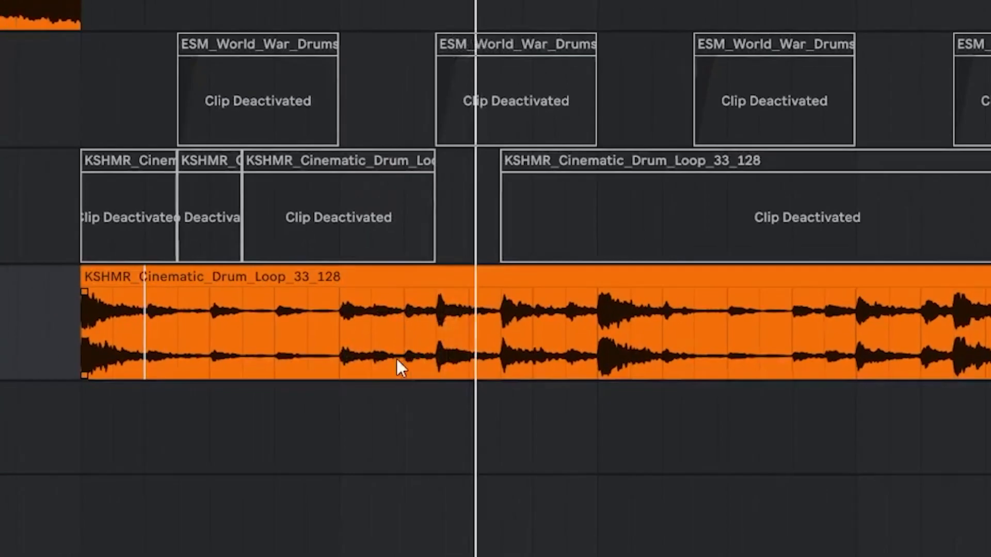
# Copy a short quiet hit section of the duplicated Cinematic Drum Loop 33 clip to the clip's start and repeat it back to back
pyautogui.moveTo(342, 356); pyautogui.dragTo(439, 341)
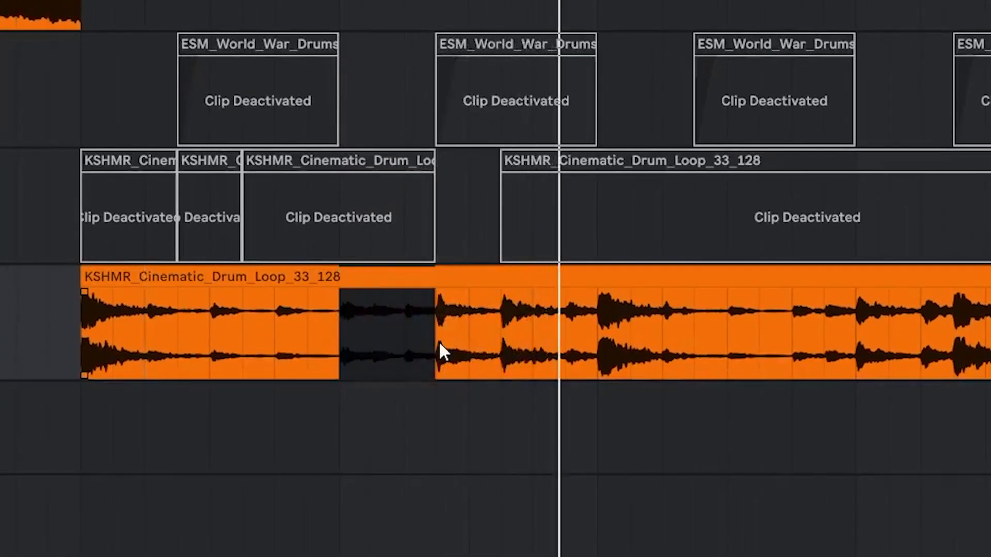
pyautogui.moveTo(392, 278); pyautogui.dragTo(142, 309)
pyautogui.moveTo(357, 310); pyautogui.dragTo(102, 309)
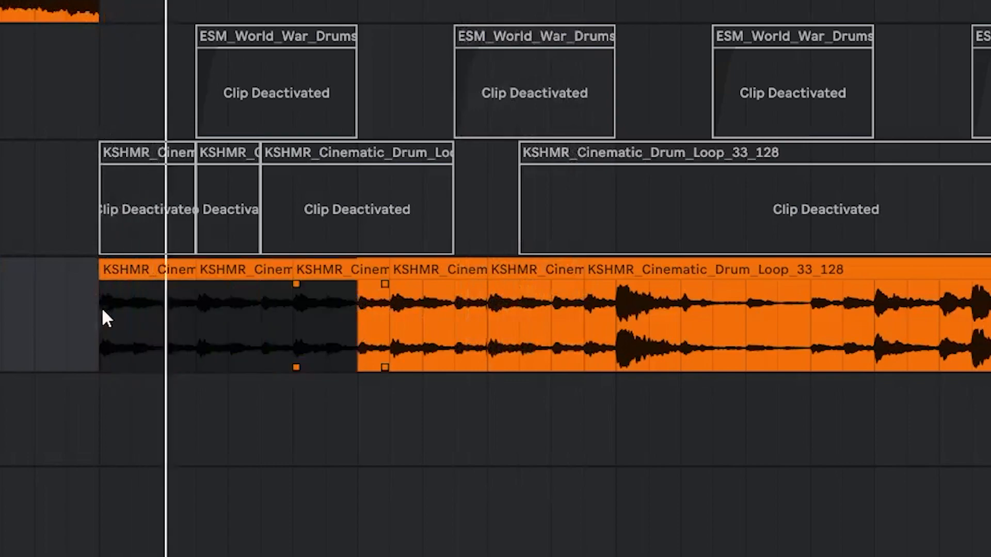
pyautogui.hotkey('ctrl', 'd')
pyautogui.click(438, 321)
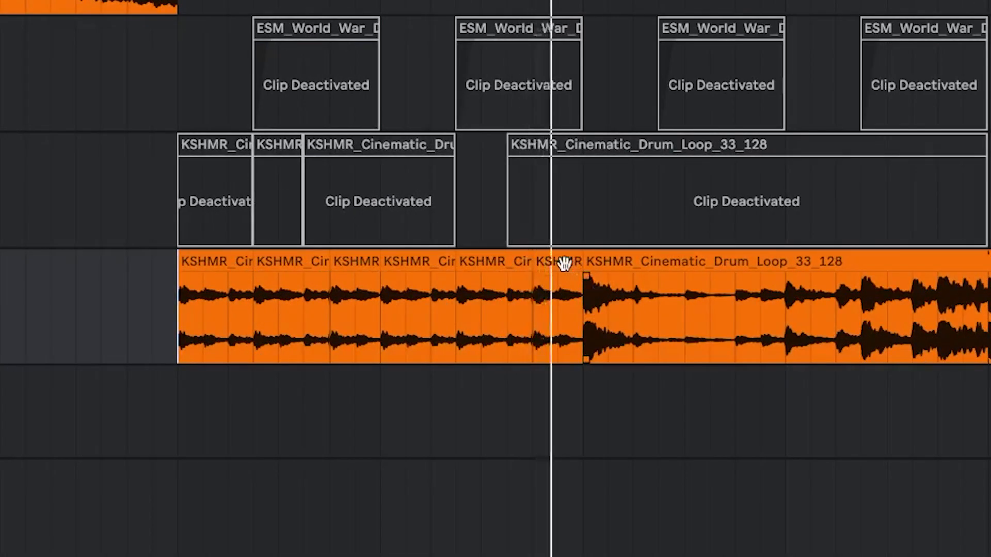
# Replace the rest of the lower drum loop with duplicates of the sliced hit pattern up to bar 21
pyautogui.click(640, 261)
pyautogui.keyDown('shift'); pyautogui.click(163, 263); pyautogui.keyUp('shift')
pyautogui.hotkey('ctrl', 'd')
pyautogui.click(592, 288)
pyautogui.keyDown('shift'); pyautogui.click(435, 287); pyautogui.keyUp('shift')
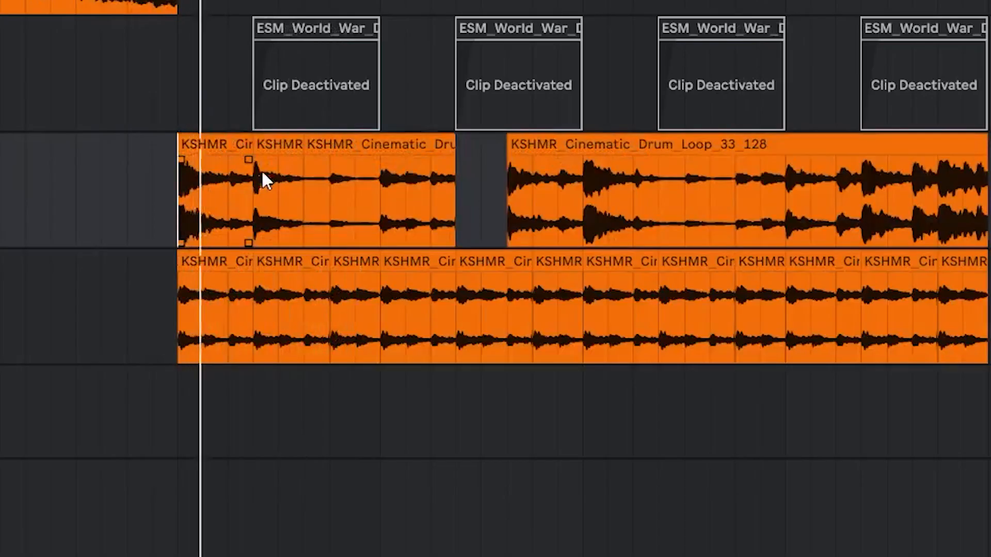
# Audition the cut segments of the upper Cinematic Drum Loop 33 track against the sliced pattern below
pyautogui.click(263, 175)
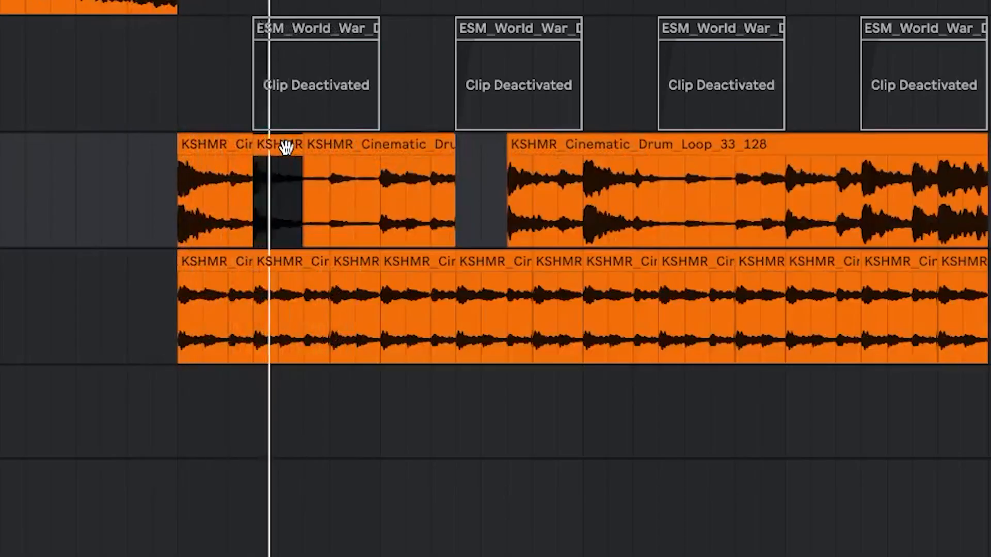
pyautogui.click(392, 177)
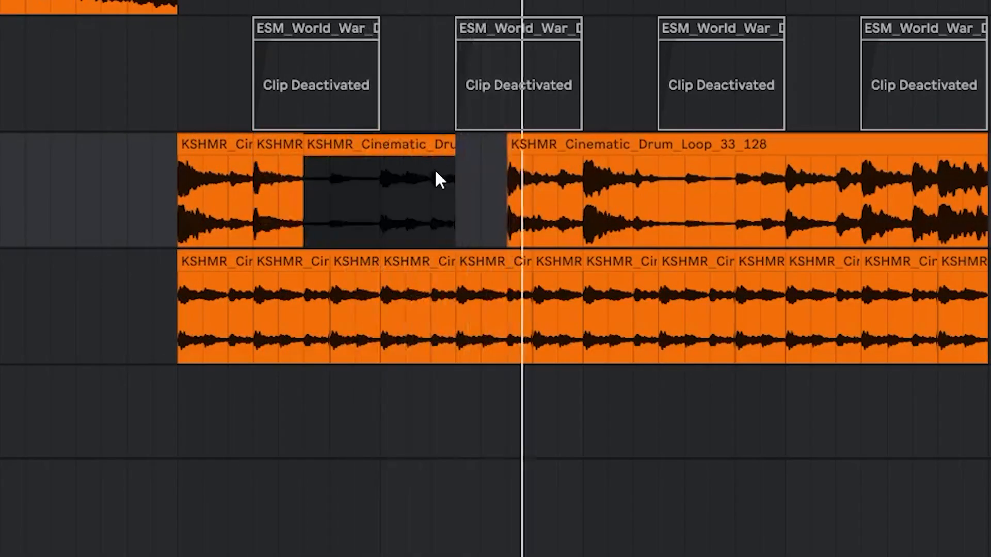
pyautogui.click(579, 184)
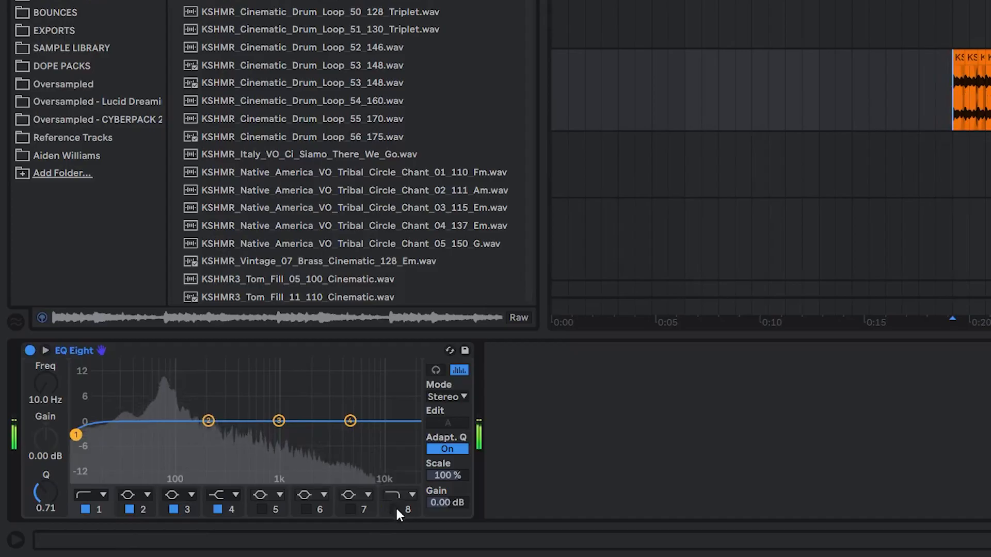
# Enable high-cut band 8 in the sliced drum loop's EQ Eight and lower its cutoff frequency during playback
pyautogui.click(395, 509)
pyautogui.press('space')
pyautogui.moveTo(364, 432); pyautogui.dragTo(310, 435)
pyautogui.click(403, 491)
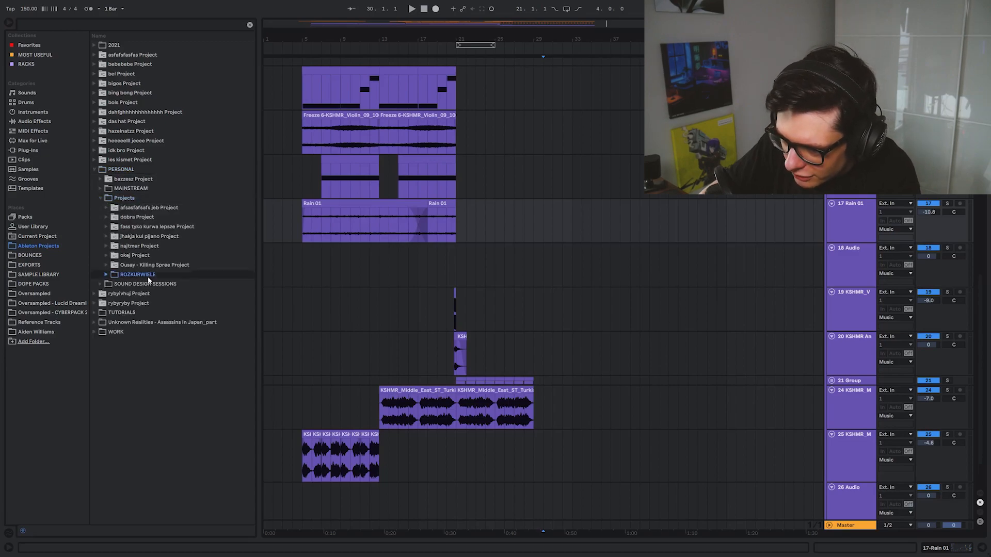
# Browse the saved projects to pretty good Project and import the Music group from pretty good 11.als into the arrangement
pyautogui.click(147, 276)
pyautogui.click(151, 371)
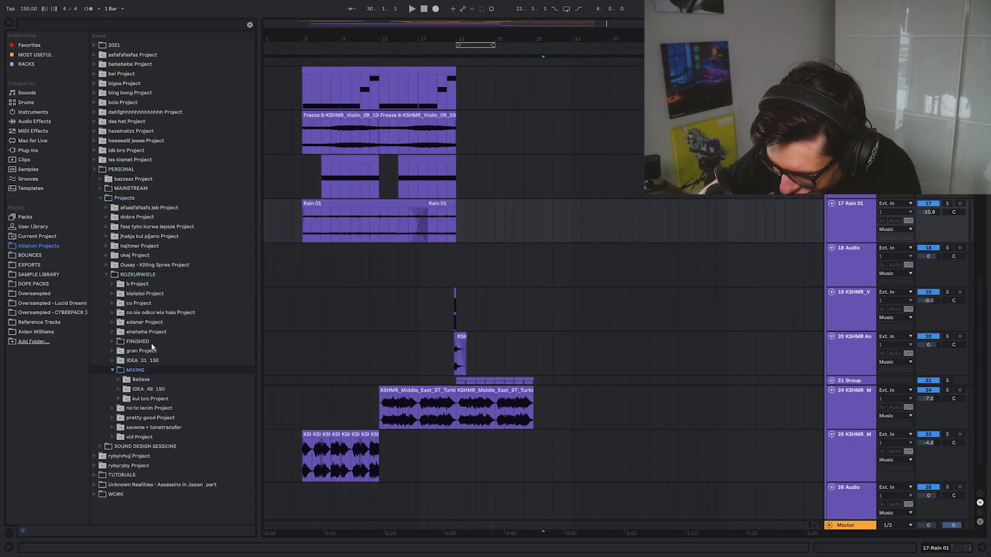
pyautogui.click(152, 344)
pyautogui.click(160, 380)
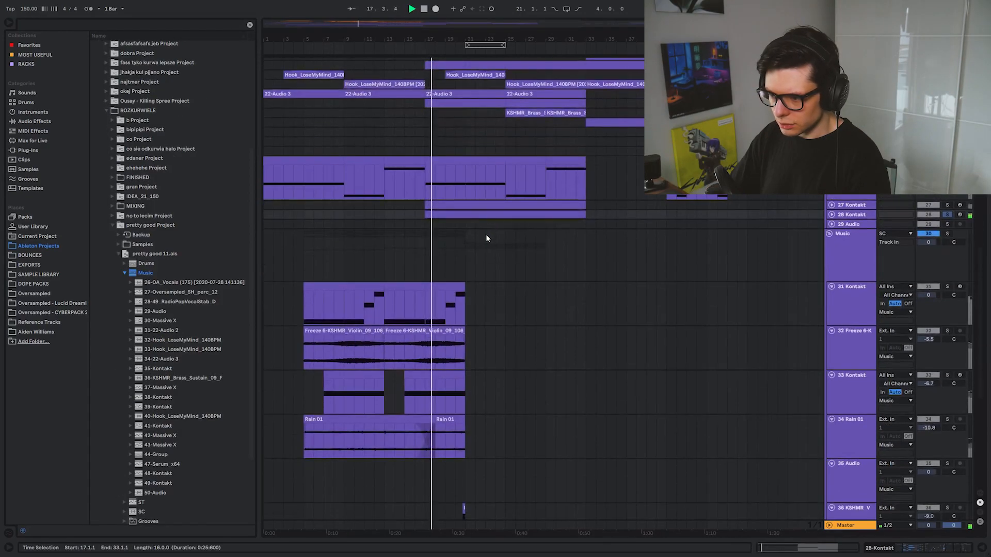
# Audition the 28-Kontakt string chain by switching OTT, EQ Eight, the Valhalla reverb, Secret Sauce and FabFilter Pro-Q 3 in turn
pyautogui.hotkey('shift', 'Tab')
pyautogui.hotkey('shift', 'Tab')
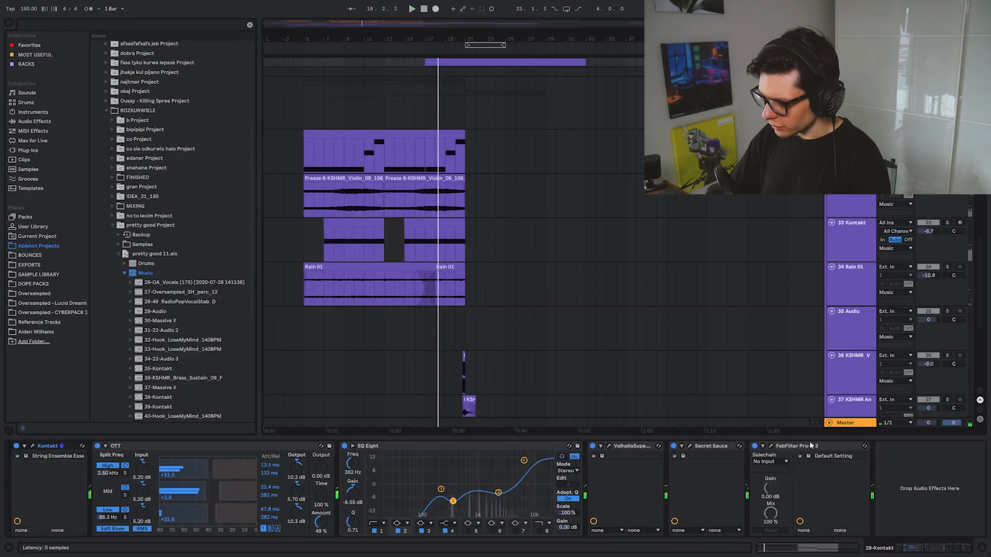
pyautogui.click(163, 447)
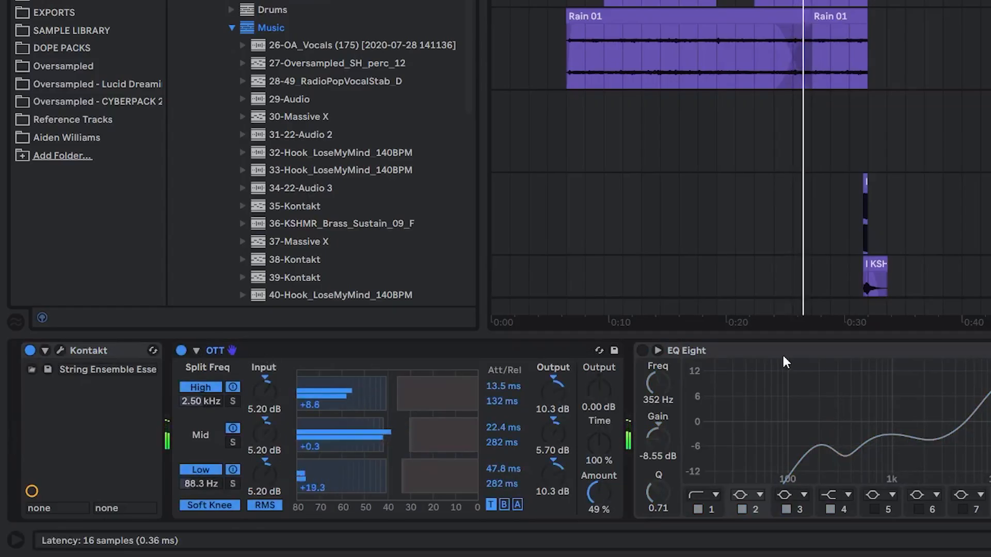
pyautogui.click(642, 351)
pyautogui.click(576, 356)
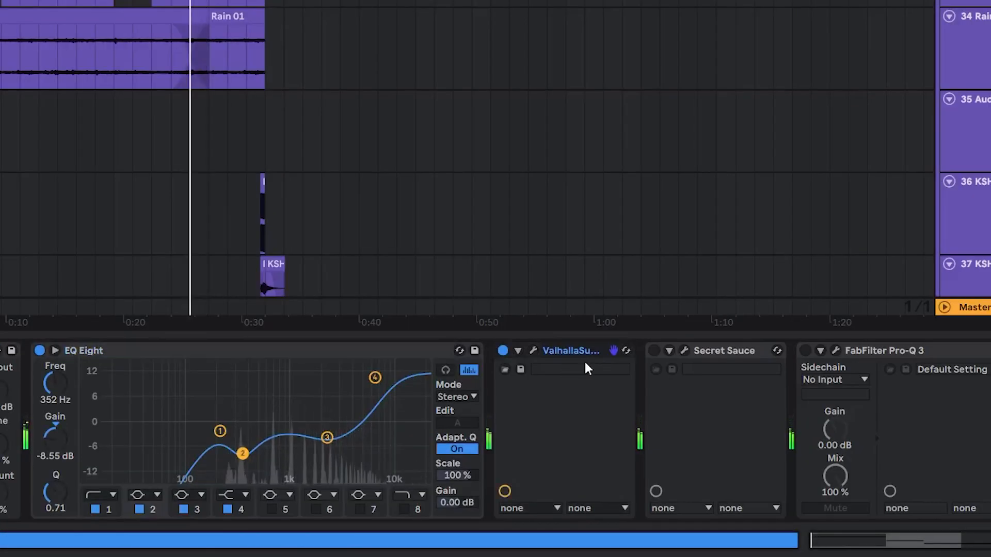
pyautogui.click(750, 354)
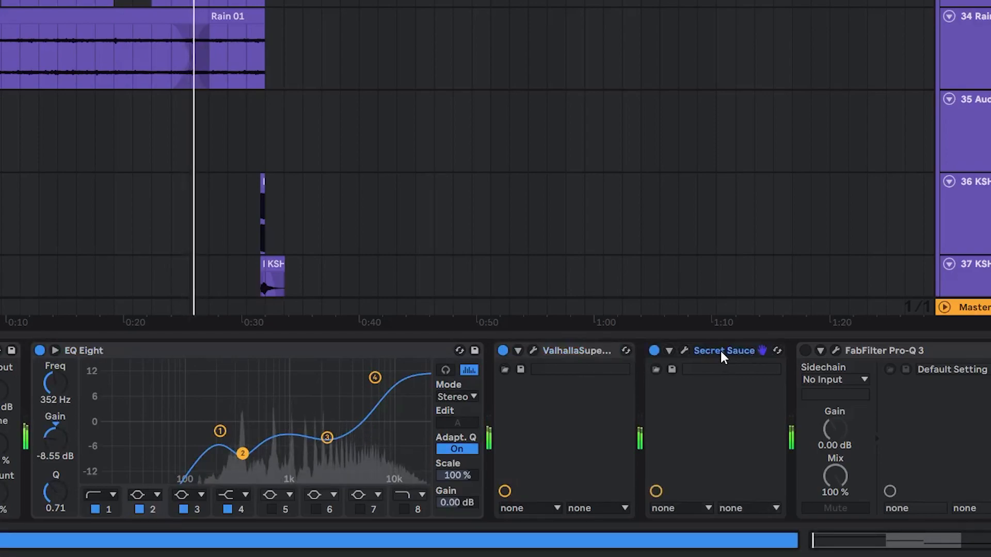
pyautogui.press('0')
pyautogui.click(835, 350)
pyautogui.click(836, 351)
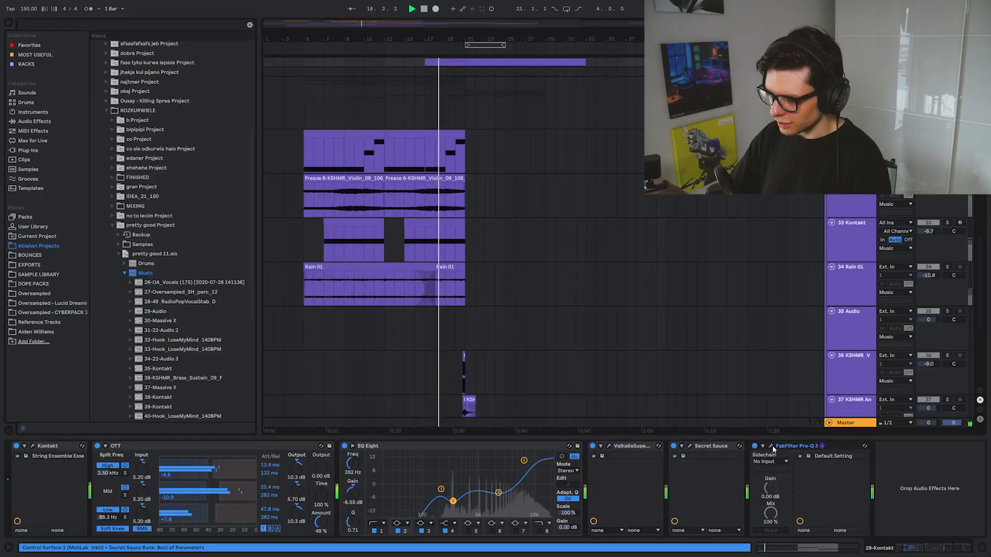
# Move the imported Kontakt string clip to start at bar 13 and transpose its notes up
pyautogui.moveTo(402, 135); pyautogui.dragTo(408, 118)
pyautogui.moveTo(589, 258); pyautogui.dragTo(557, 449)
pyautogui.click(468, 245)
pyautogui.press('space')
pyautogui.moveTo(482, 261); pyautogui.dragTo(501, 335)
pyautogui.scroll(-3, 568, 311)
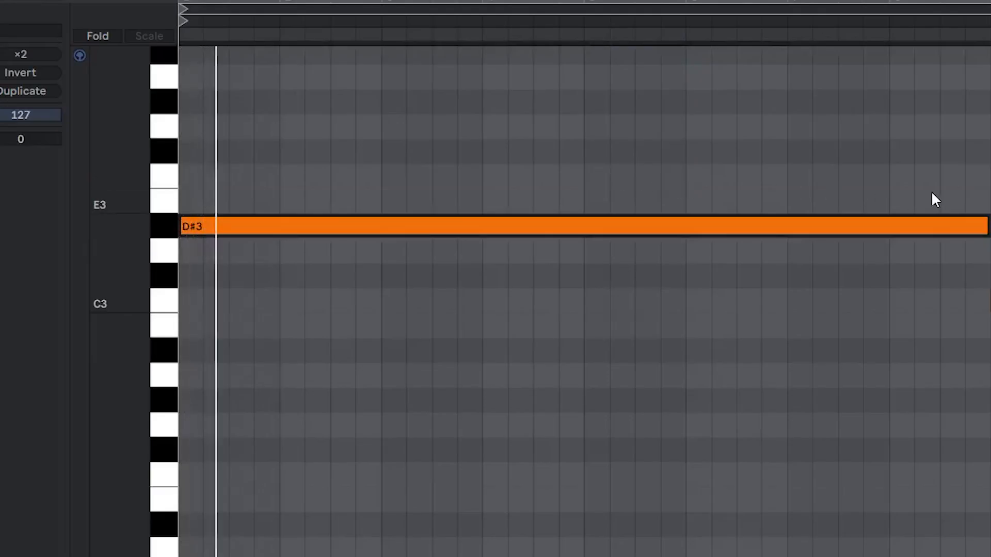
pyautogui.press('Up')
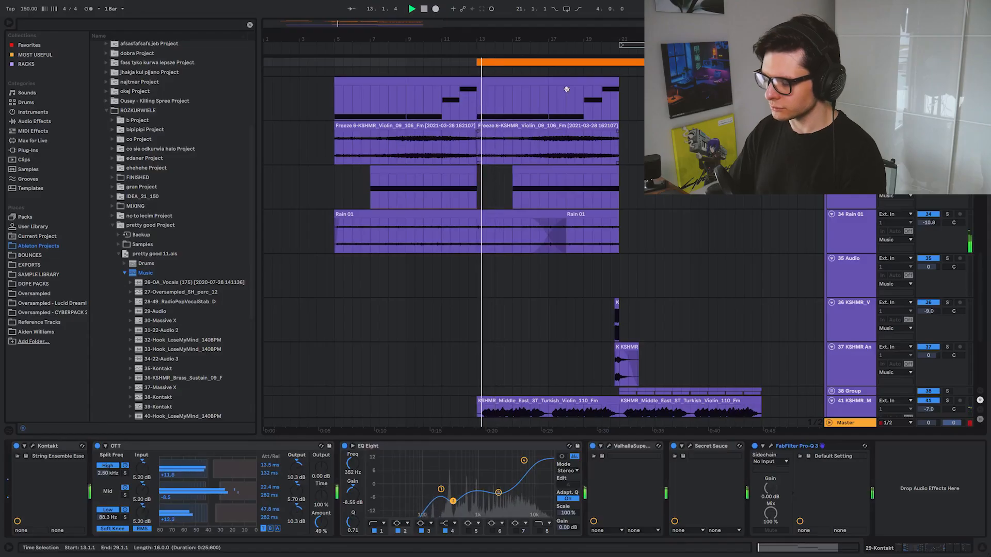
# Set the string track's EQ Eight band 4 to 7.11 kHz and 10.8 dB, and add another EQ Eight with a raised low cut
pyautogui.scroll(2, 499, 309)
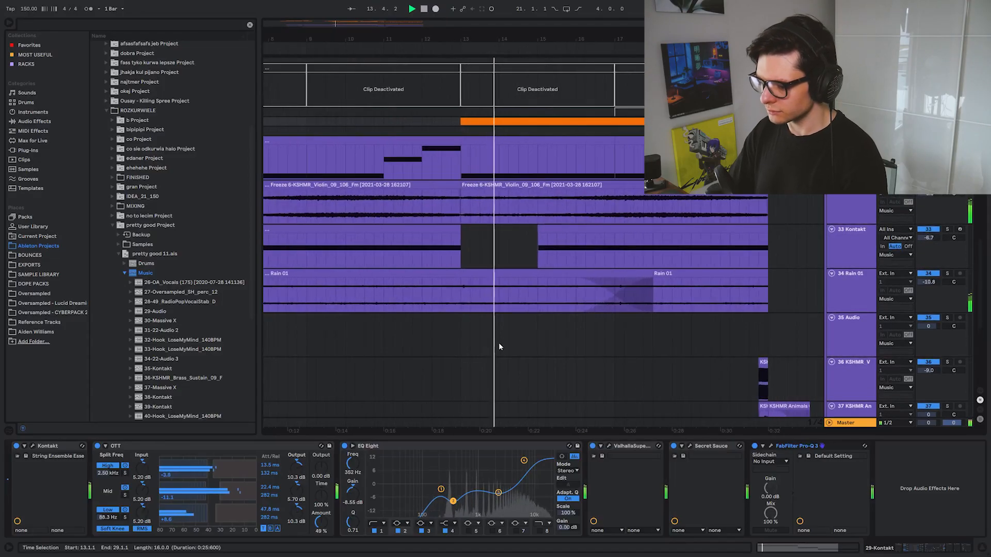
pyautogui.moveTo(525, 467); pyautogui.dragTo(524, 479)
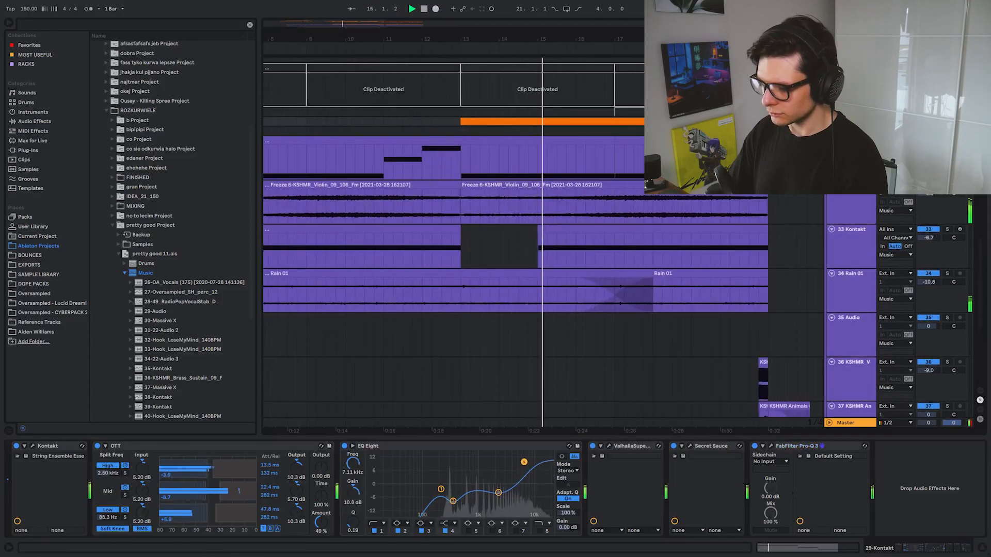
pyautogui.hotkey('ctrl', 'f')
pyautogui.write('eq')
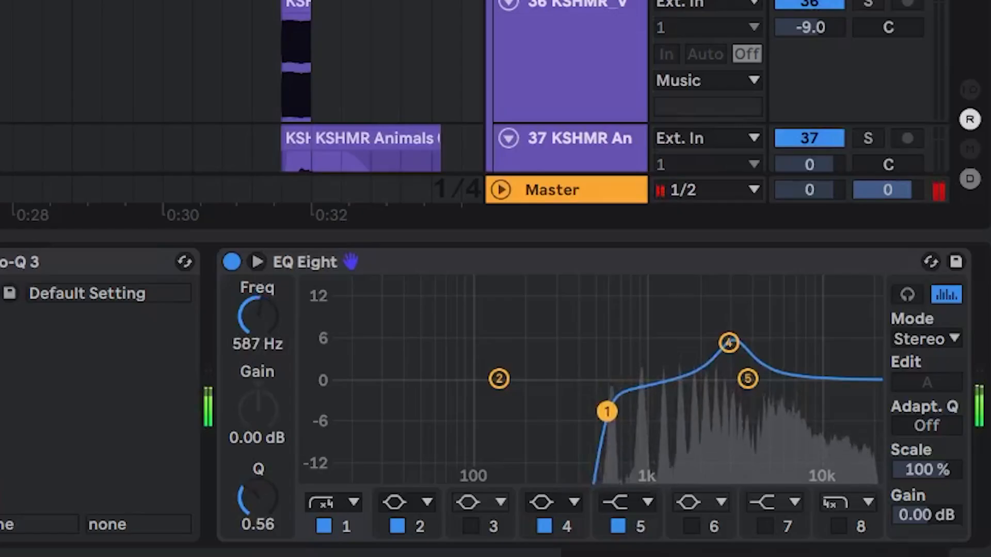
pyautogui.moveTo(607, 412); pyautogui.dragTo(688, 406)
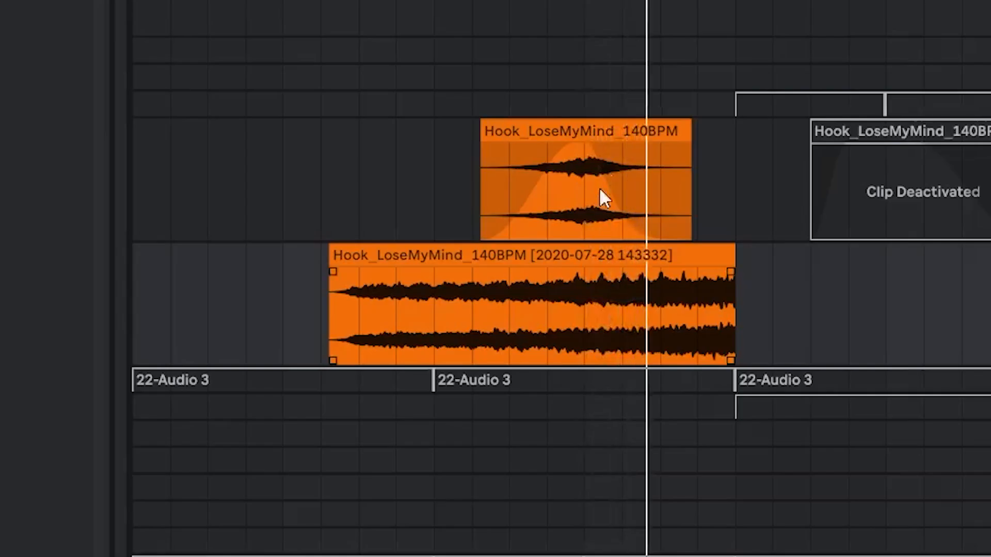
# Toggle the activation of the Hook_LoseMyMind clip and audition the Serum REESE clip at bar 13
pyautogui.press('0')
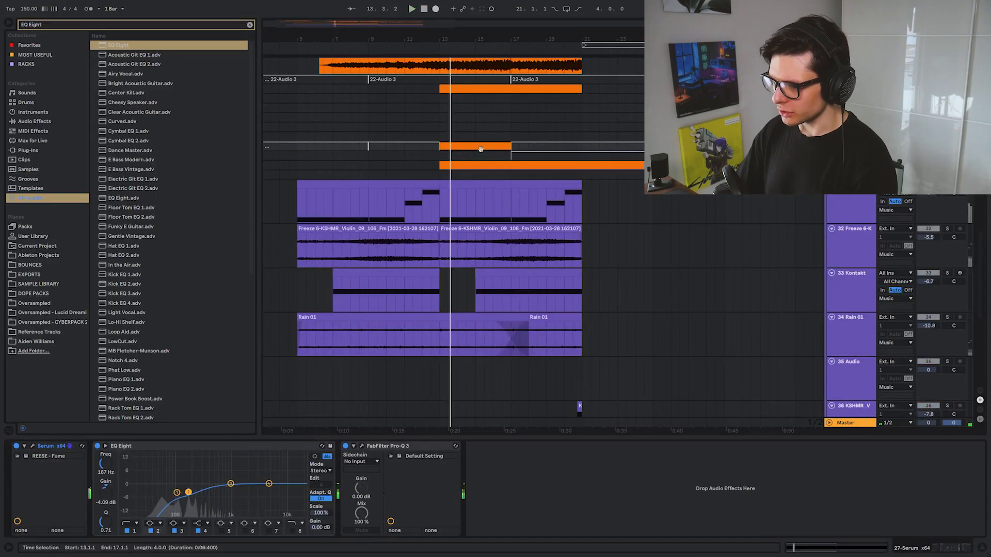
pyautogui.click(489, 146)
pyautogui.press('space')
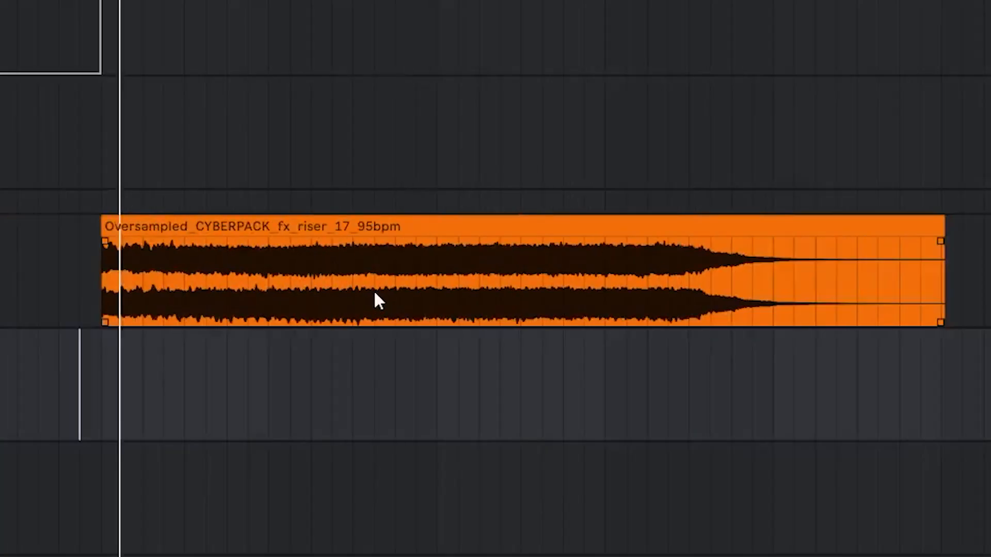
# Copy the first Hook_LoseMyMind clip along its track so the copy starts at about bar 28
pyautogui.click(410, 312)
pyautogui.scroll(-2, 411, 311)
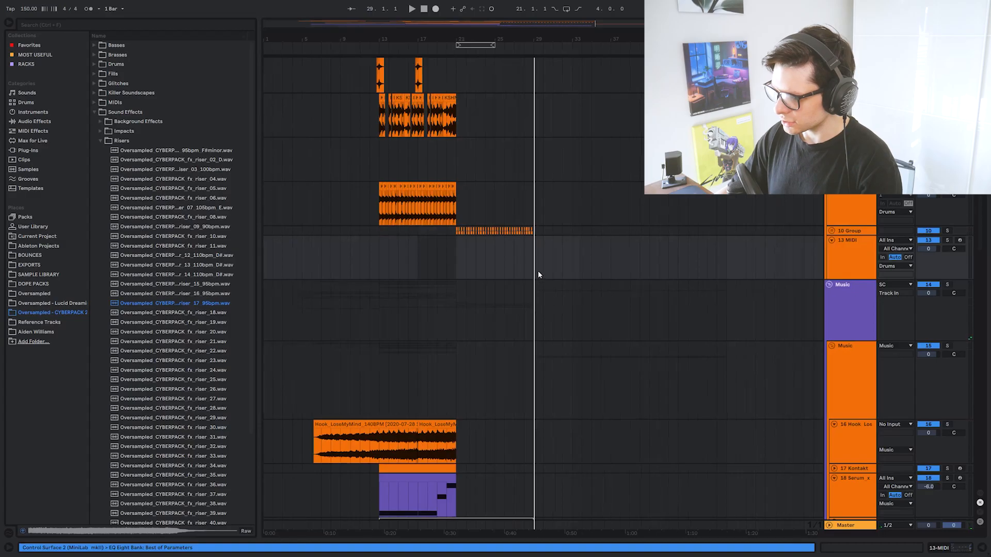
pyautogui.scroll(3, 538, 271)
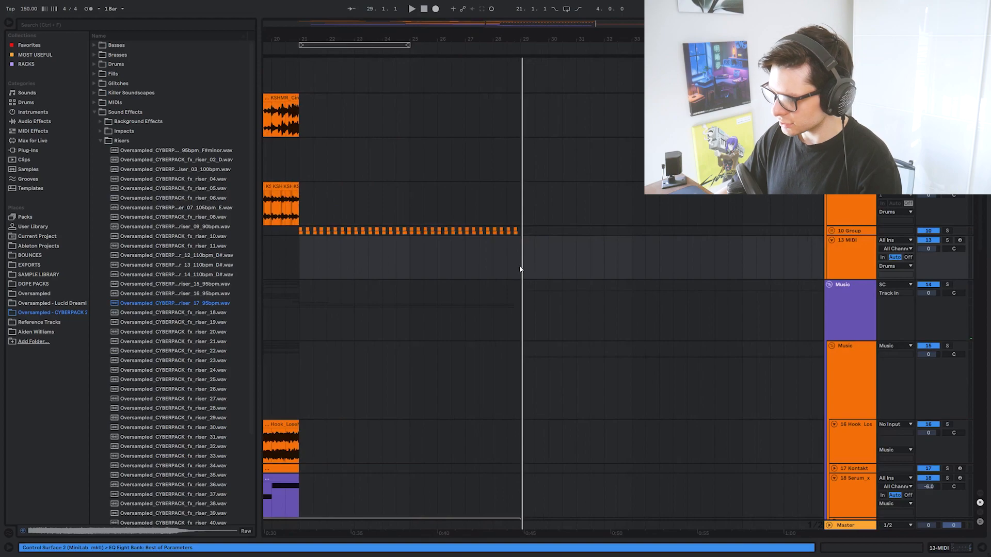
pyautogui.hscroll(5, 557, 273)
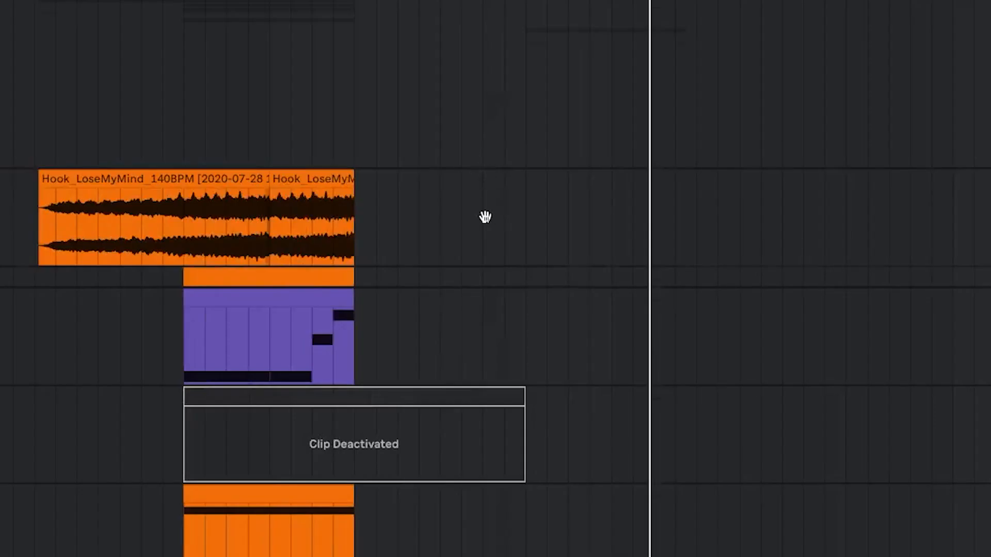
pyautogui.moveTo(194, 206); pyautogui.dragTo(619, 218)
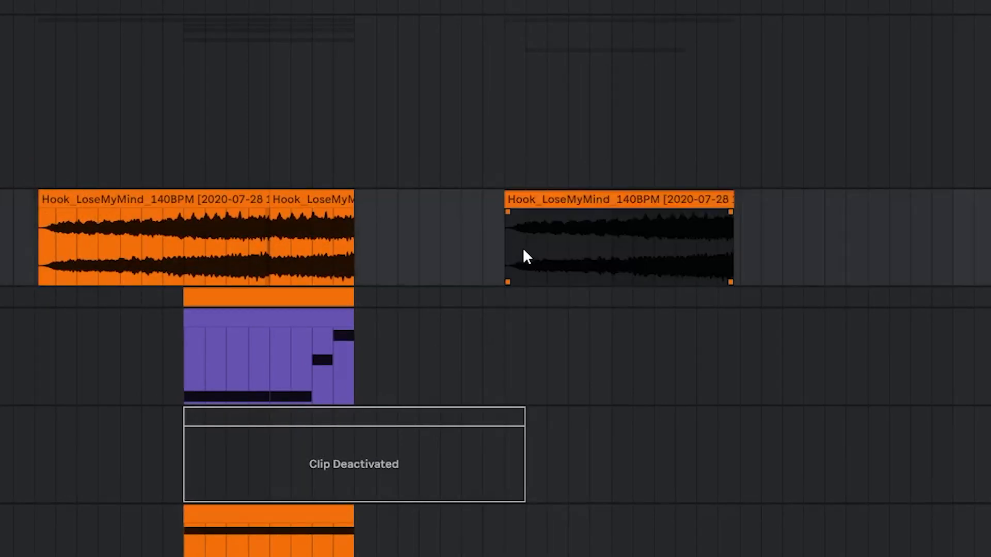
# Trim the copied Hook_LoseMyMind clip so it runs from bar 29 to bar 36.3, and open it for editing
pyautogui.moveTo(522, 250); pyautogui.dragTo(463, 250)
pyautogui.press('Delete')
pyautogui.moveTo(700, 256); pyautogui.dragTo(845, 259)
pyautogui.scroll(5, 689, 264)
pyautogui.moveTo(676, 270); pyautogui.dragTo(954, 256)
pyautogui.press('Delete')
pyautogui.click(516, 258)
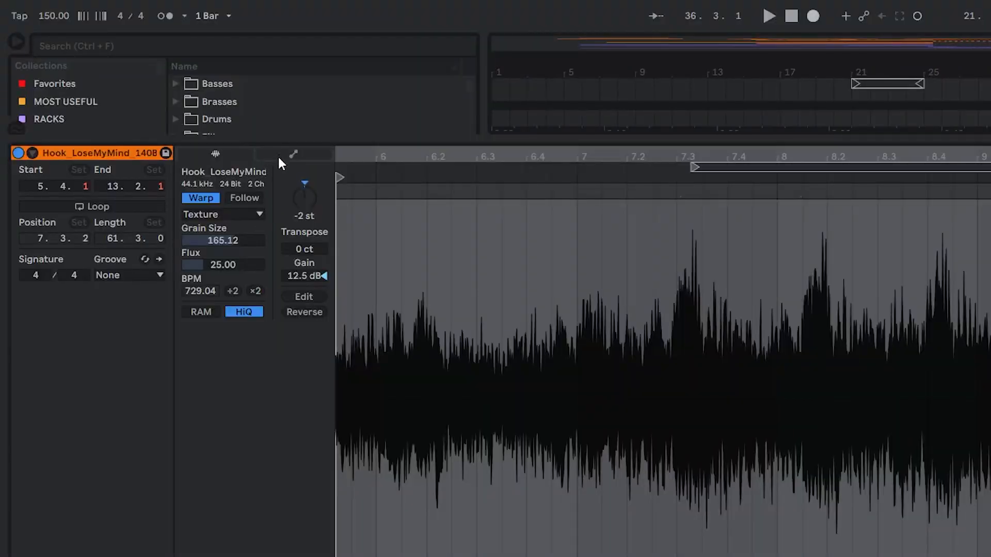
# Shape the copied Hook_LoseMyMind clip's transposition envelope towards its 13.2.1 end point and audition the result
pyautogui.click(294, 154)
pyautogui.click(222, 187)
pyautogui.click(243, 200)
pyautogui.click(291, 187)
pyautogui.click(298, 217)
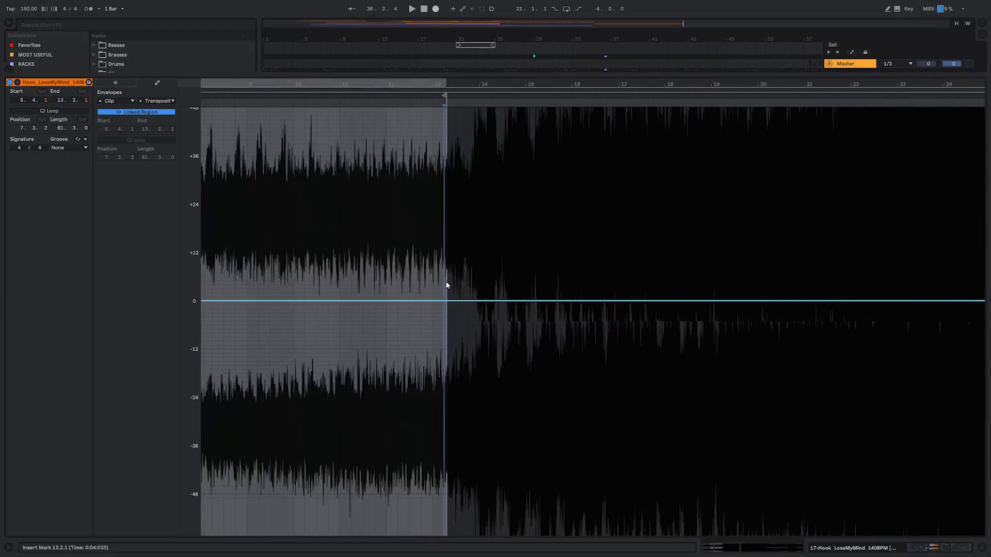
pyautogui.moveTo(447, 285); pyautogui.dragTo(451, 266)
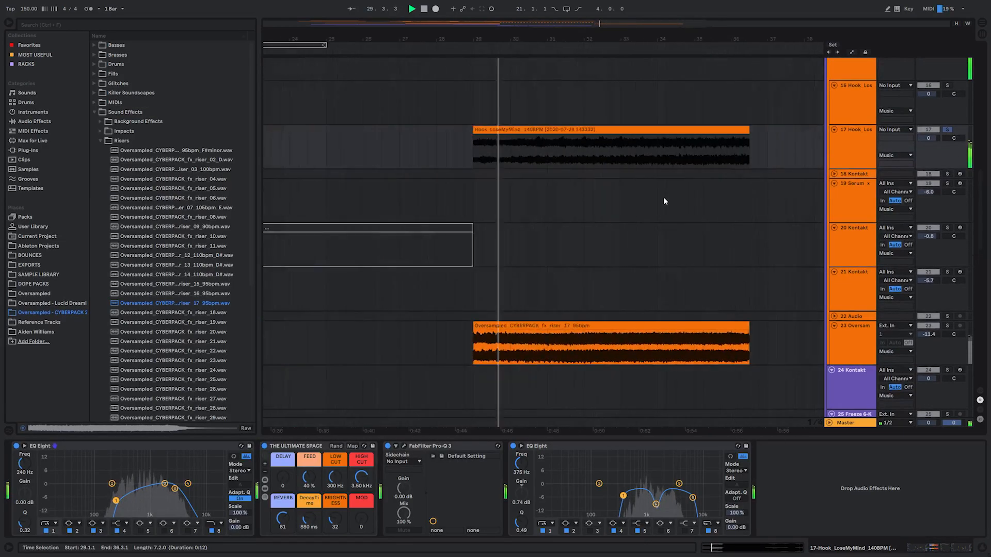
pyautogui.scroll(-2, 663, 198)
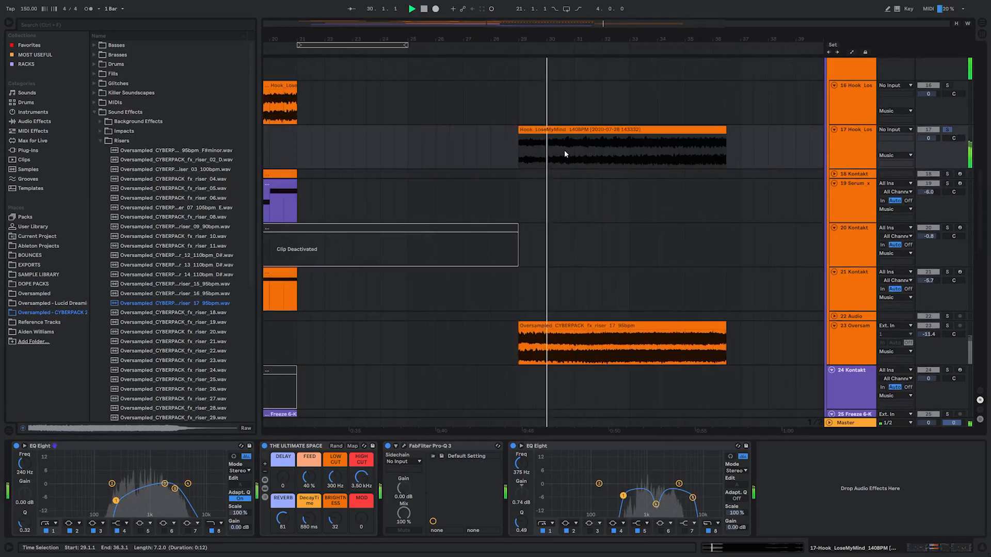
pyautogui.scroll(-3, 539, 168)
pyautogui.click(404, 445)
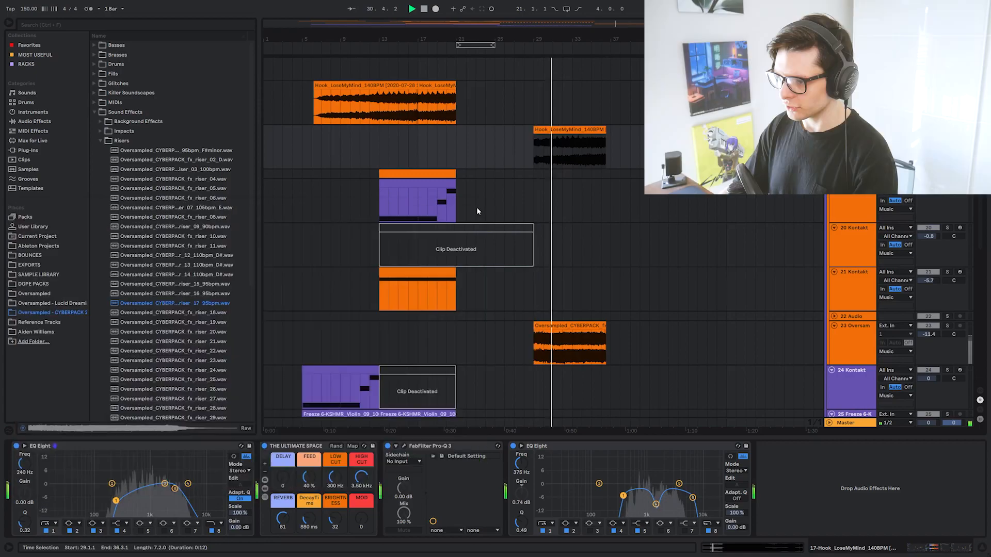
pyautogui.click(561, 191)
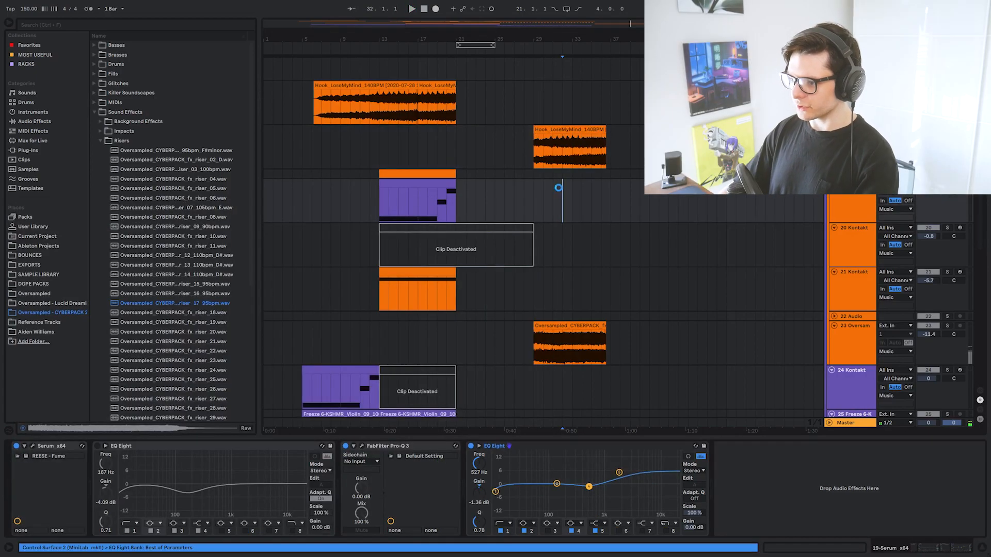
# Copy the Freeze 6-KSHMR_Violin clip to bar 29 and cut off everything past bar 36.3
pyautogui.scroll(-5, 560, 191)
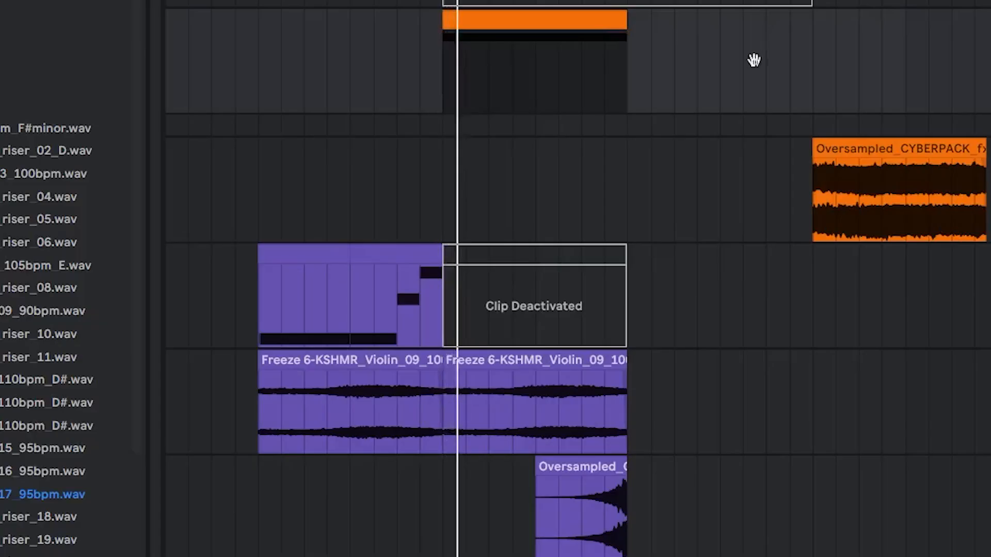
pyautogui.scroll(-2, 754, 59)
pyautogui.click(532, 265)
pyautogui.click(519, 333)
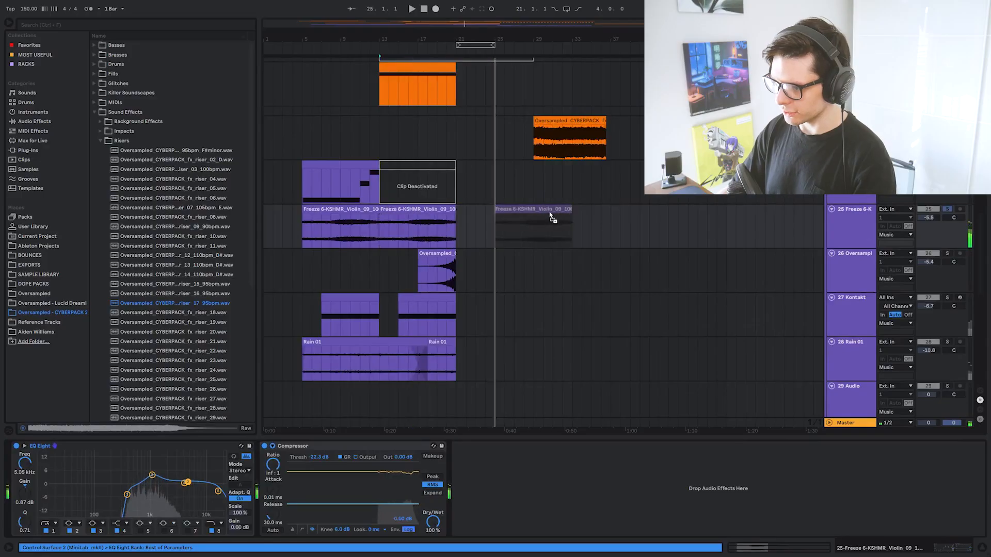
pyautogui.moveTo(550, 214); pyautogui.dragTo(573, 216)
pyautogui.scroll(4, 573, 216)
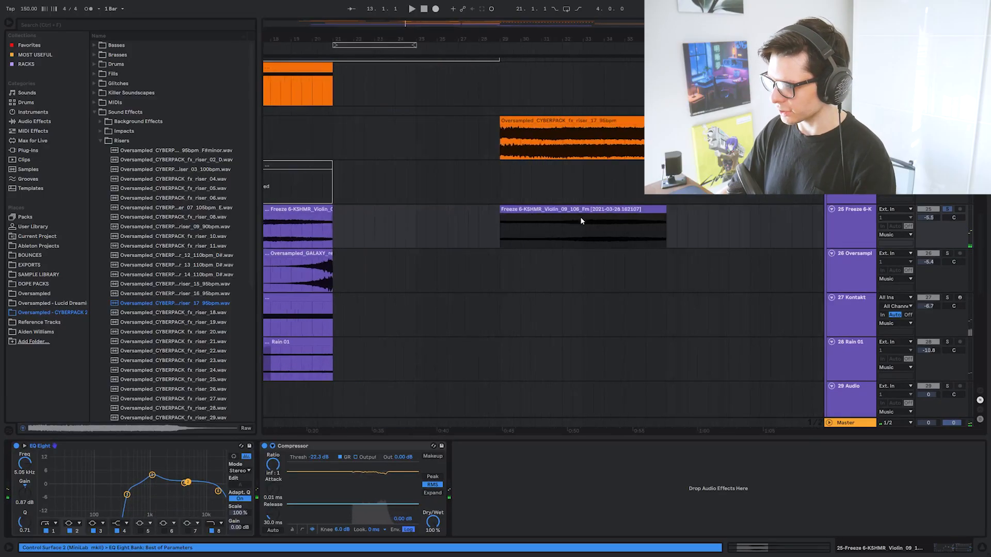
pyautogui.moveTo(741, 230); pyautogui.dragTo(684, 227)
pyautogui.press('Delete')
# Warp the copied violin clip, give it a transposition envelope rising from 0 to +12, and change its warp mode
pyautogui.click(601, 208)
pyautogui.doubleClick(600, 208)
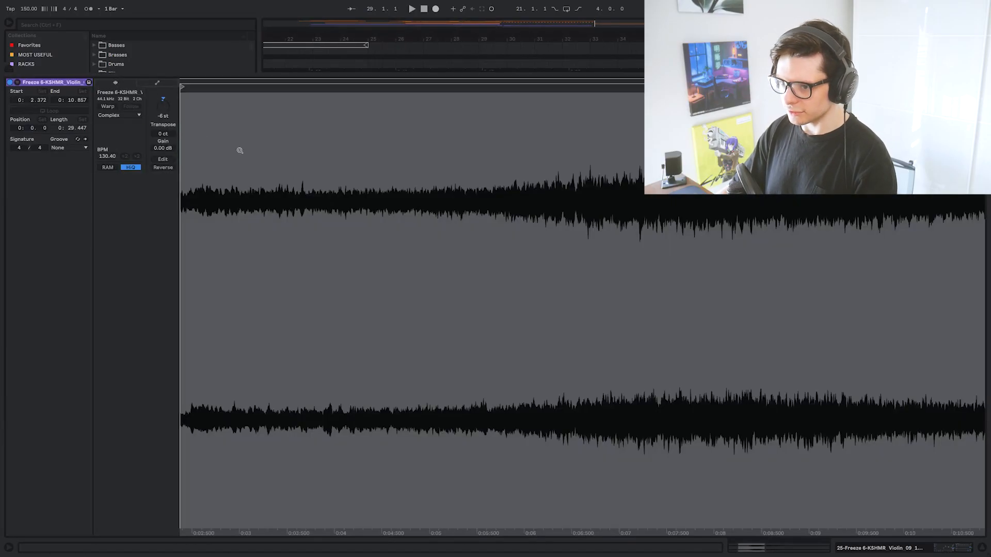
pyautogui.click(108, 107)
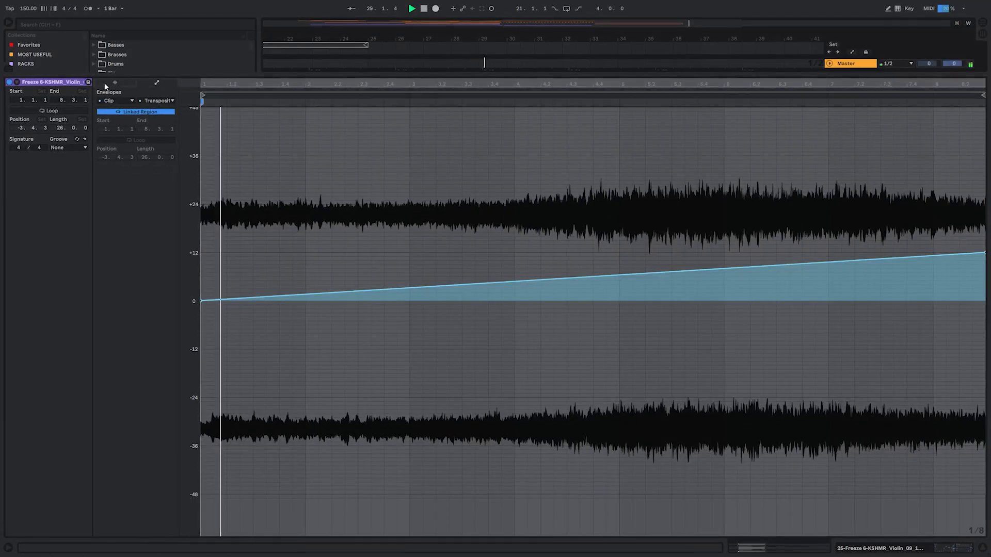
pyautogui.click(107, 83)
pyautogui.click(124, 115)
pyautogui.click(117, 138)
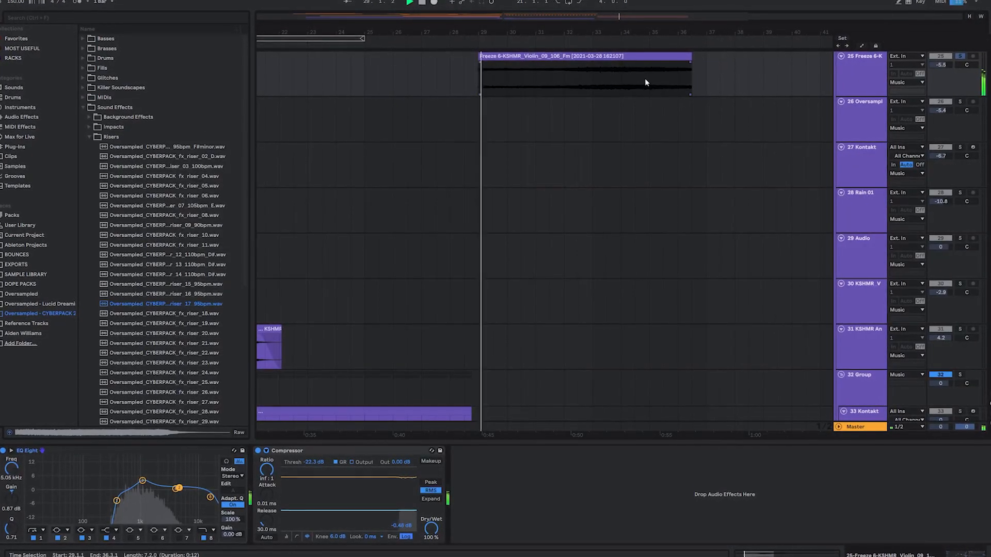
# Unsolo the Freeze 6-KSHMR_Violin track holding the pitched clip at bar 29
pyautogui.click(645, 78)
pyautogui.press('s')
pyautogui.moveTo(694, 92); pyautogui.dragTo(634, 282)
# Shape the snare_26 clip's rising pitch bend envelope from 0 at its start, and open Sampler's zone settings
pyautogui.scroll(-2, 558, 276)
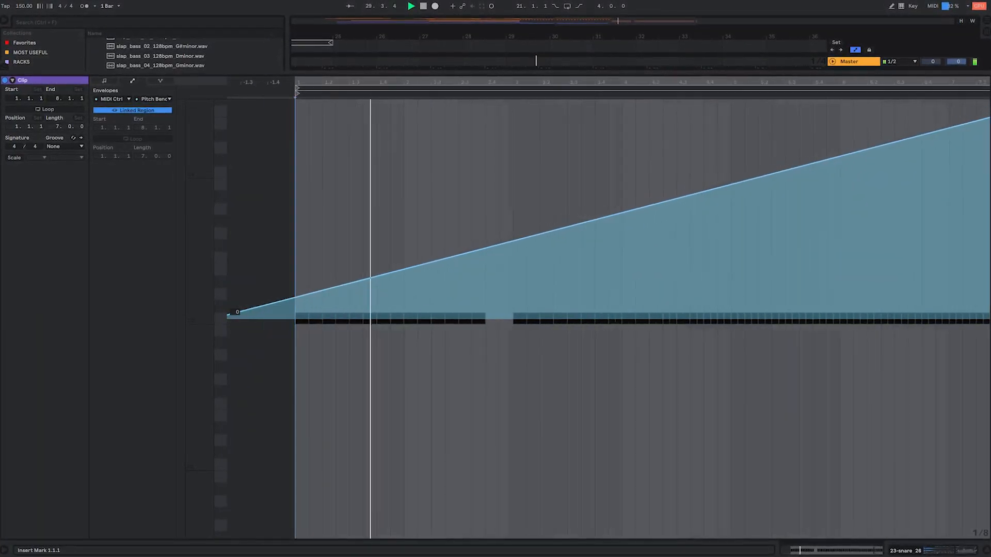
pyautogui.moveTo(322, 313)
pyautogui.mouseDown()
pyautogui.moveTo(349, 320)
pyautogui.moveTo(335, 320)
pyautogui.mouseUp()
pyautogui.scroll(-1, 559, 309)
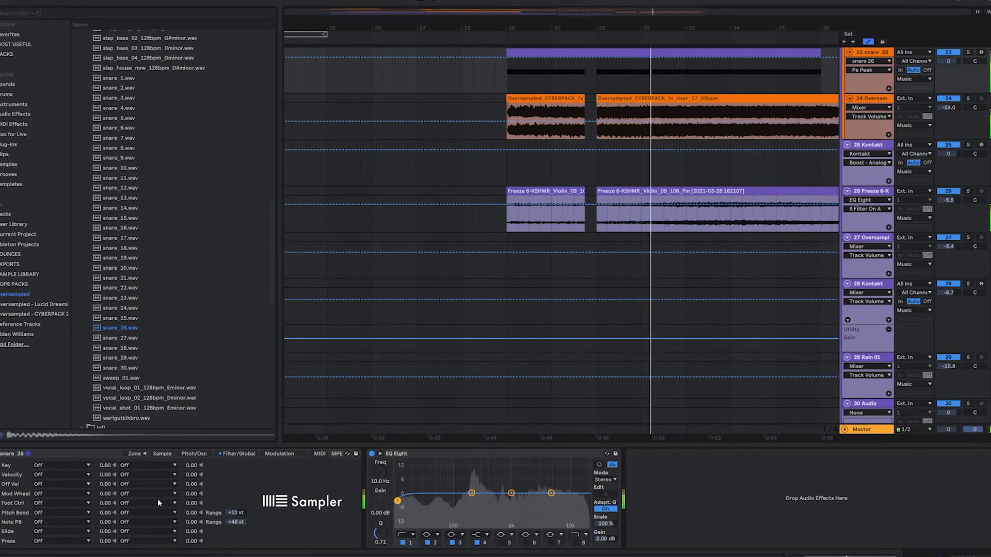
pyautogui.click(132, 455)
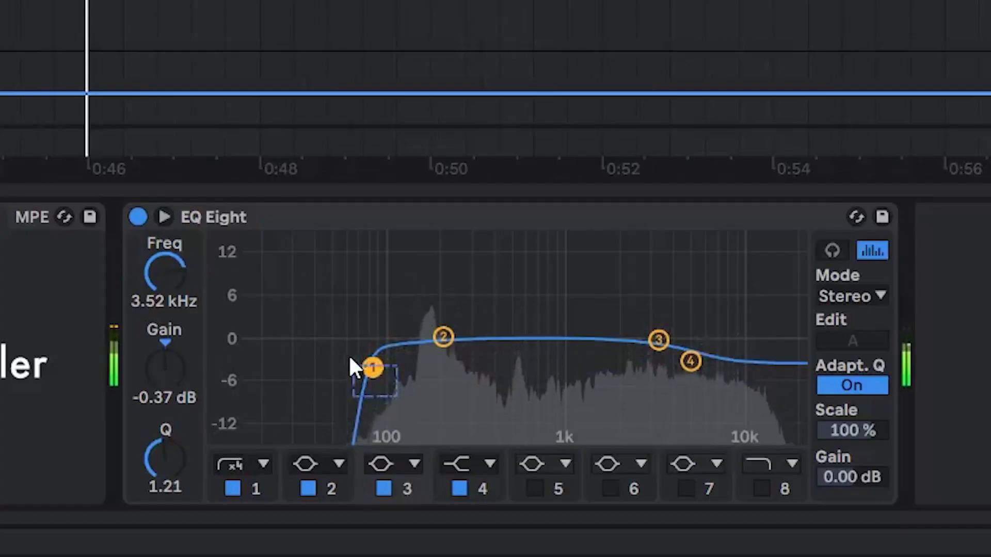
# Show the automation of the snare EQ Eight's low-cut frequency, draw it rising towards the clip's end, and audition the build-up
pyautogui.rightClick(386, 467)
pyautogui.click(259, 323)
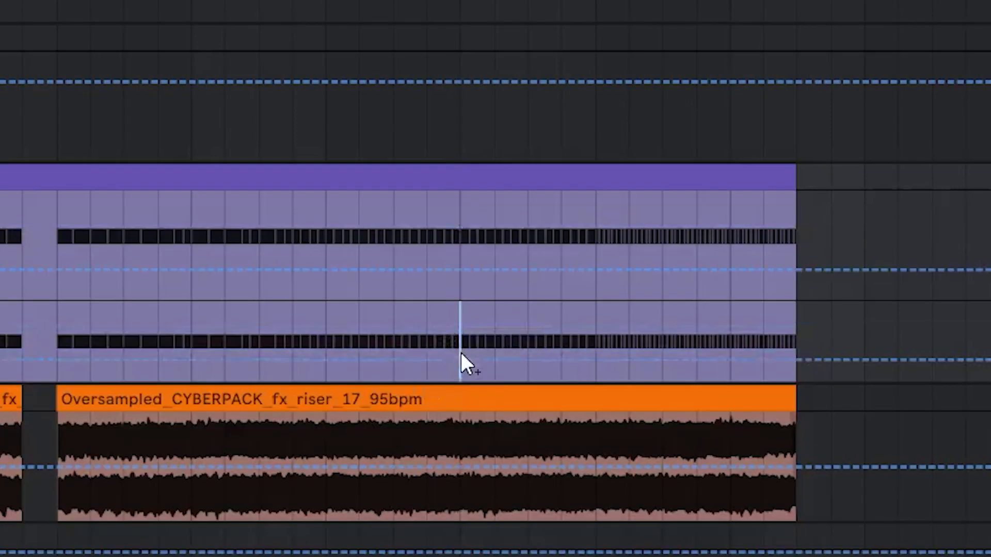
pyautogui.moveTo(810, 360)
pyautogui.mouseDown()
pyautogui.moveTo(810, 322)
pyautogui.moveTo(762, 338)
pyautogui.mouseUp()
pyautogui.click(521, 293)
pyautogui.press('space')
pyautogui.click(665, 305)
pyautogui.press('space')
pyautogui.press('space')
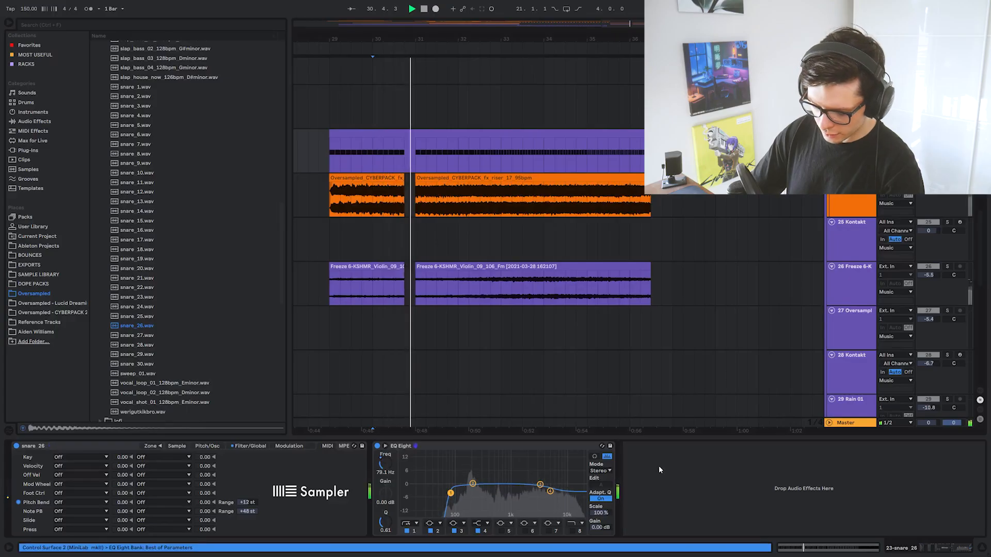
# Search the browser for thermal.vst and load Thermal onto the snare_26 track
pyautogui.hotkey('ctrl', 'f')
pyautogui.write('thermal.vst')
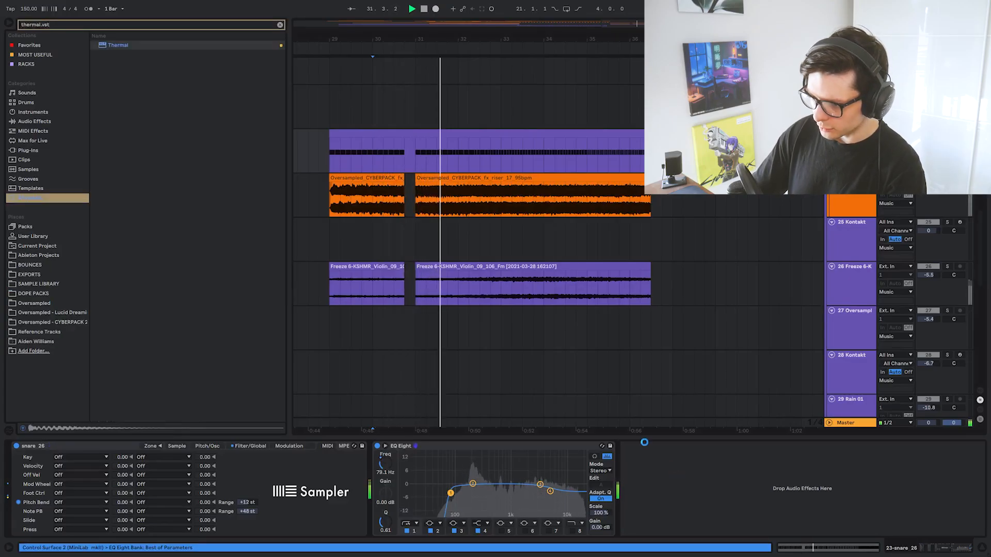
pyautogui.press('Return')
# Load Thermal's Full Beat Squeeze drum preset and lower its dry/wet mix to about 20% wet
pyautogui.click(382, 247)
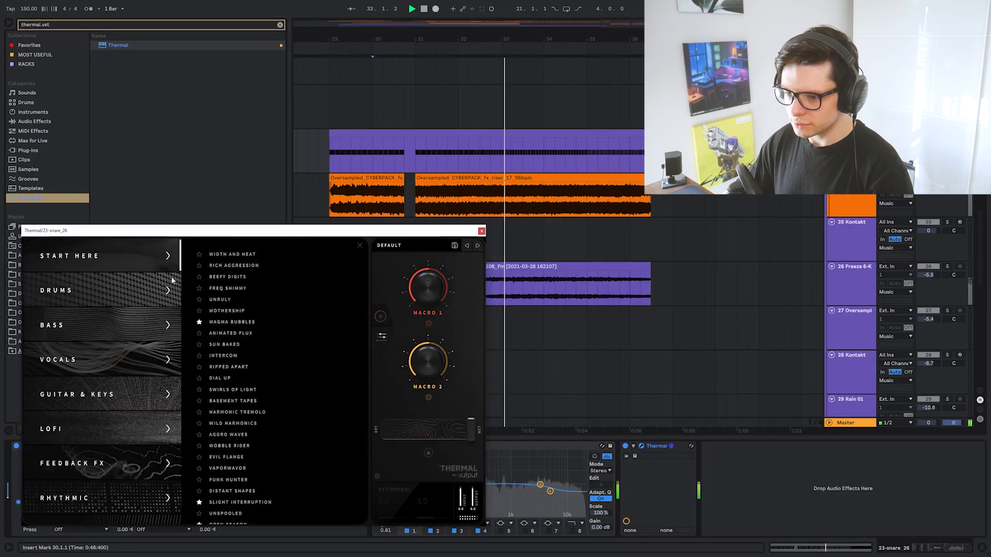
pyautogui.click(219, 276)
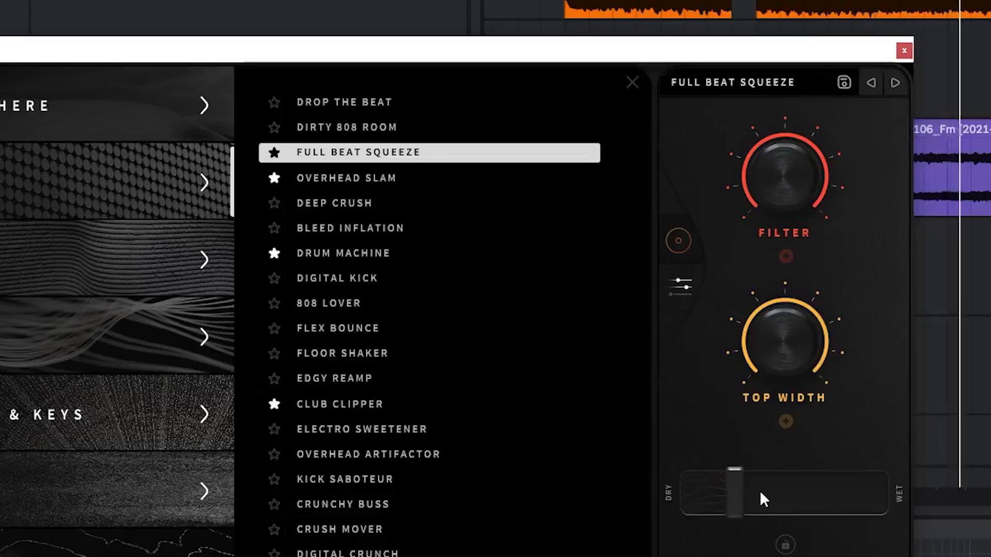
pyautogui.moveTo(744, 500); pyautogui.dragTo(692, 504)
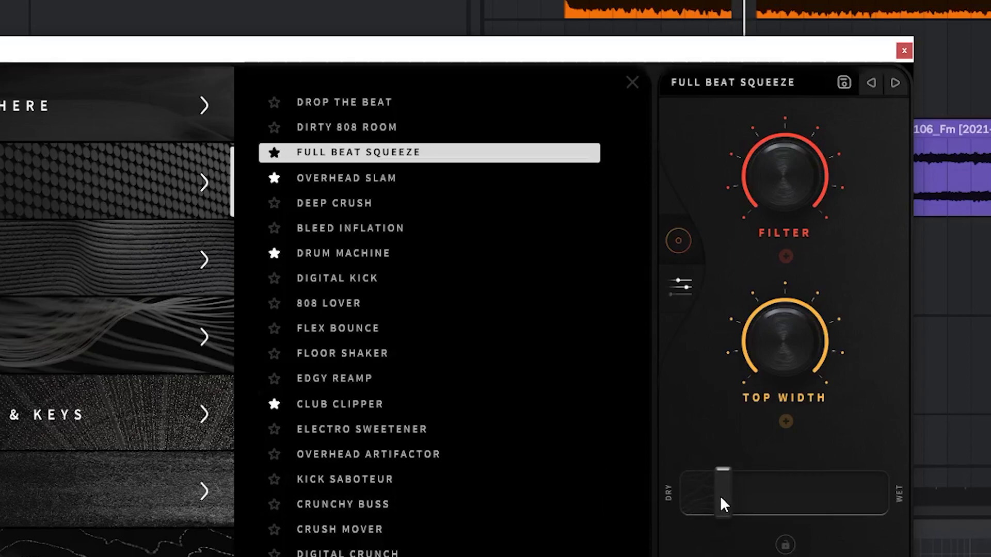
pyautogui.moveTo(726, 502)
pyautogui.mouseDown()
pyautogui.moveTo(697, 504)
pyautogui.moveTo(724, 510)
pyautogui.mouseUp()
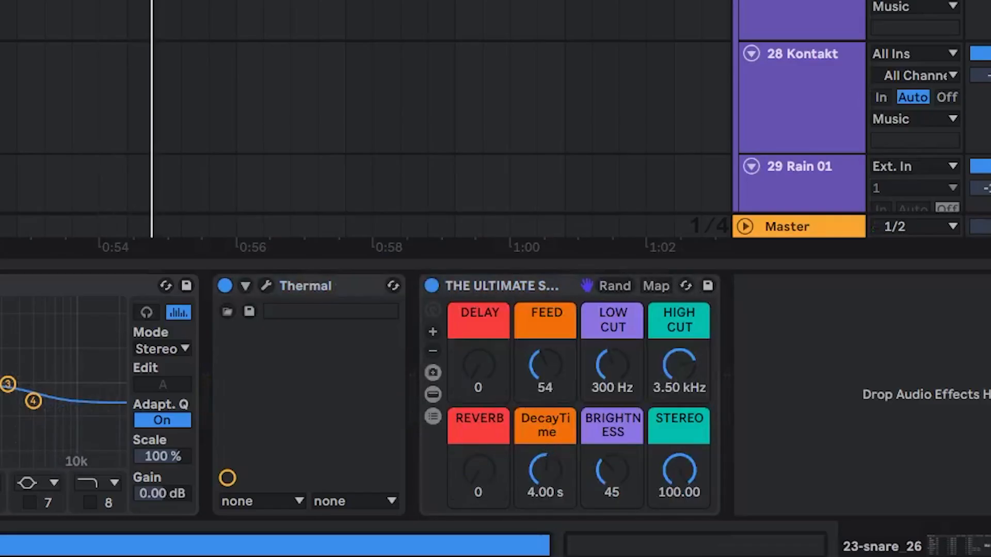
# Show the Reverb macro's automation on the snare track and add points so it rises towards the clip's end
pyautogui.rightClick(534, 473)
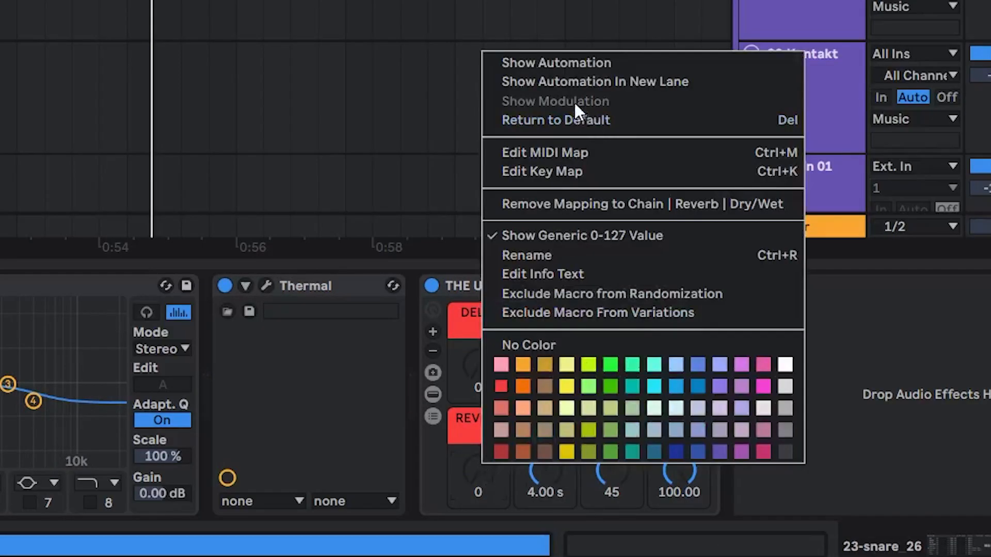
pyautogui.click(562, 63)
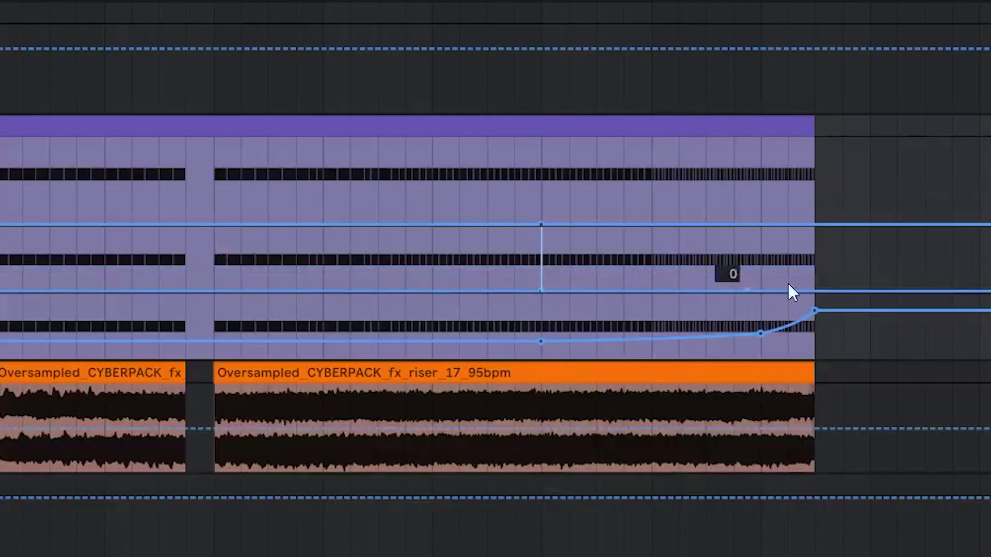
pyautogui.doubleClick(813, 254)
pyautogui.click(530, 253)
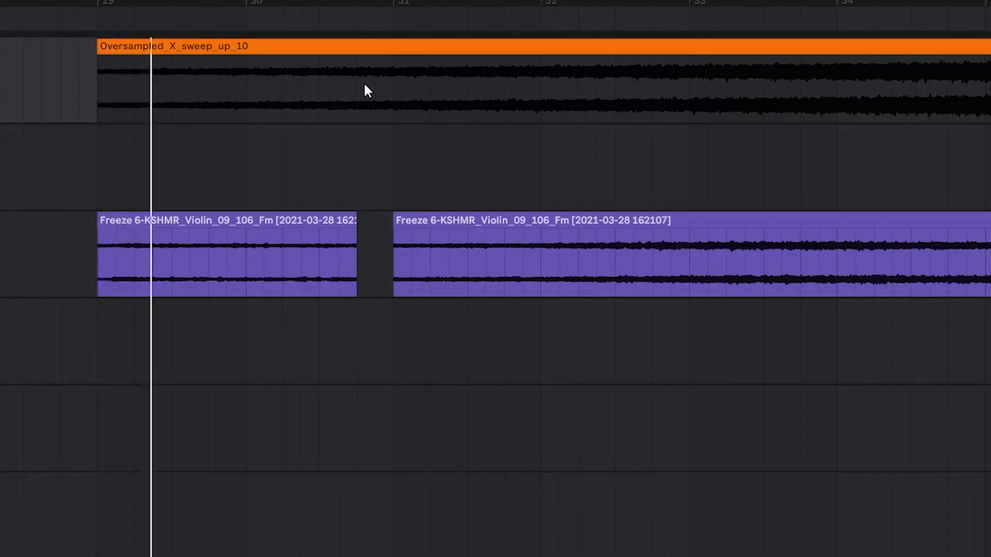
# Cut a gap in the Oversampled_X_sweep_up_10 clip just before bar 31, matching the clips around it
pyautogui.moveTo(364, 84); pyautogui.dragTo(405, 85)
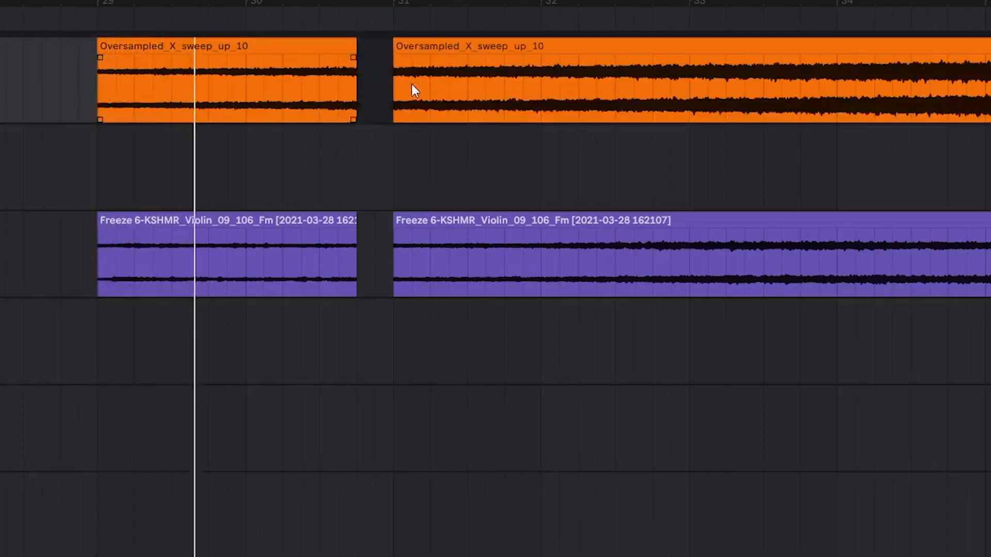
pyautogui.press('Delete')
pyautogui.scroll(5, 769, 387)
pyautogui.hscroll(2, 769, 388)
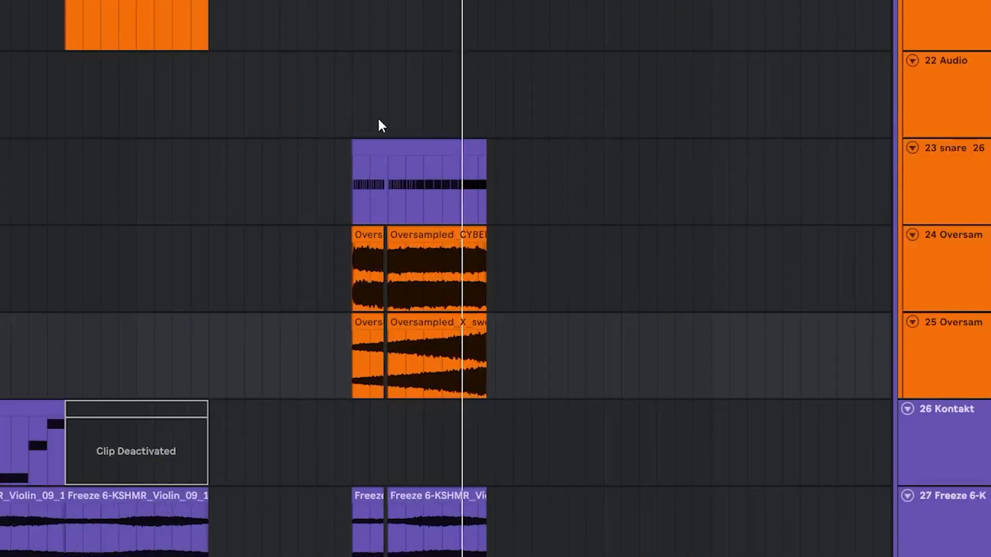
pyautogui.scroll(4, 376, 119)
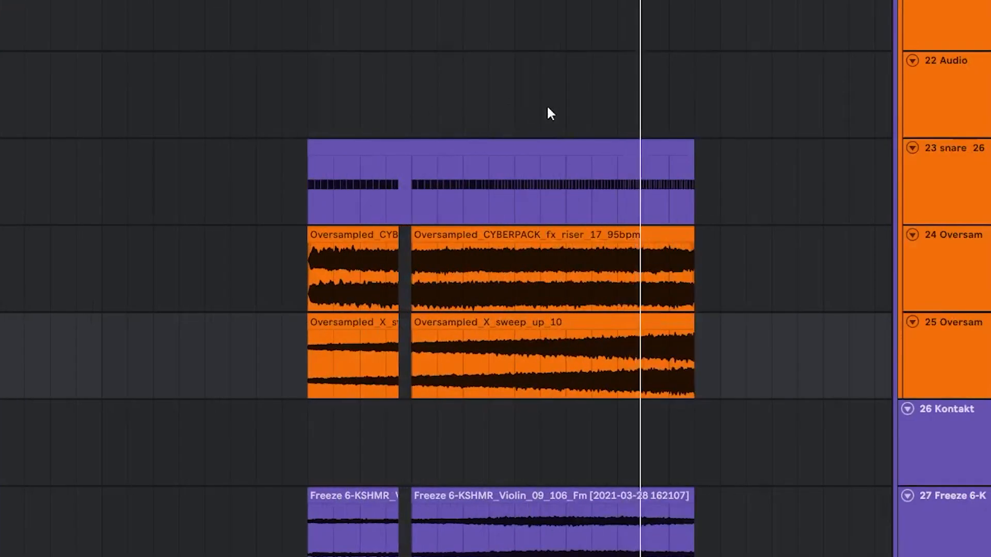
pyautogui.scroll(2, 583, 109)
pyautogui.click(583, 109)
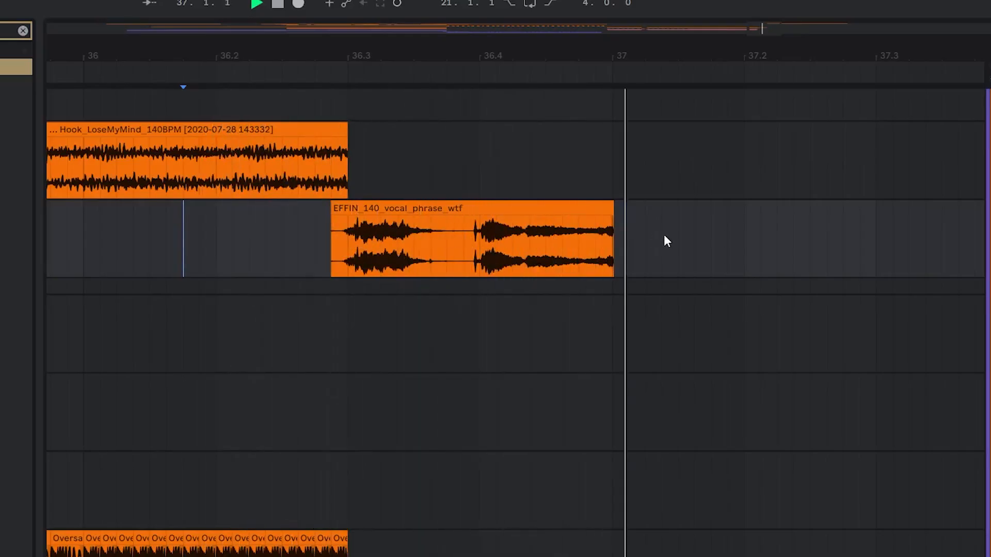
# Copy the KSHMR orchestral crash clip along its track so it leads into bar 29, and audition it
pyautogui.click(608, 215)
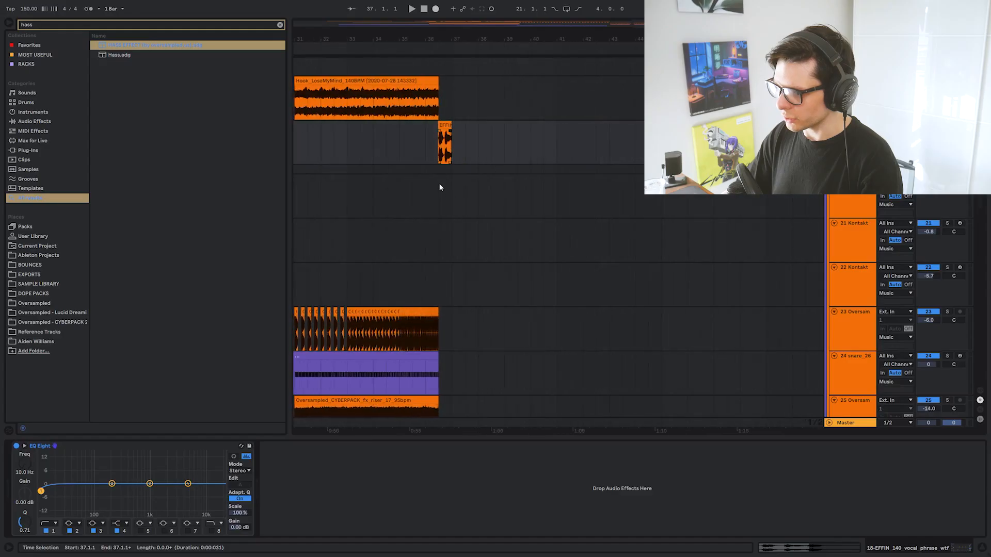
pyautogui.scroll(3, 440, 188)
pyautogui.hscroll(-4, 440, 188)
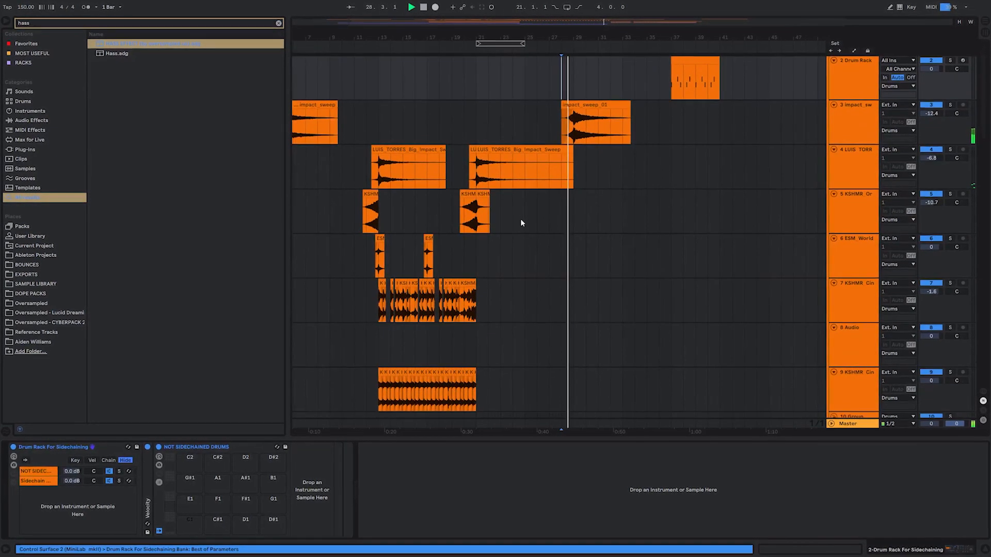
pyautogui.moveTo(472, 193); pyautogui.dragTo(571, 212)
pyautogui.press('space')
pyautogui.press('space')
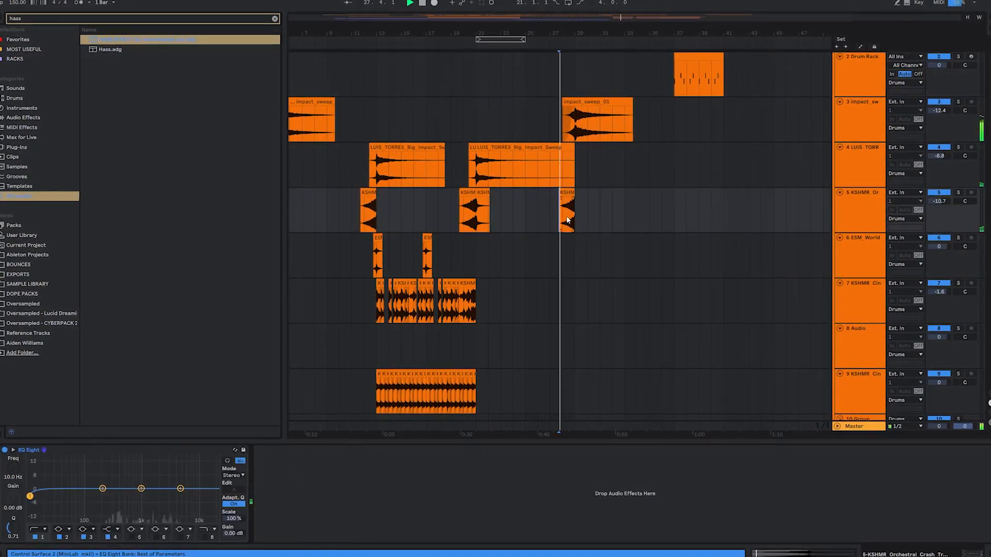
pyautogui.scroll(4, 570, 214)
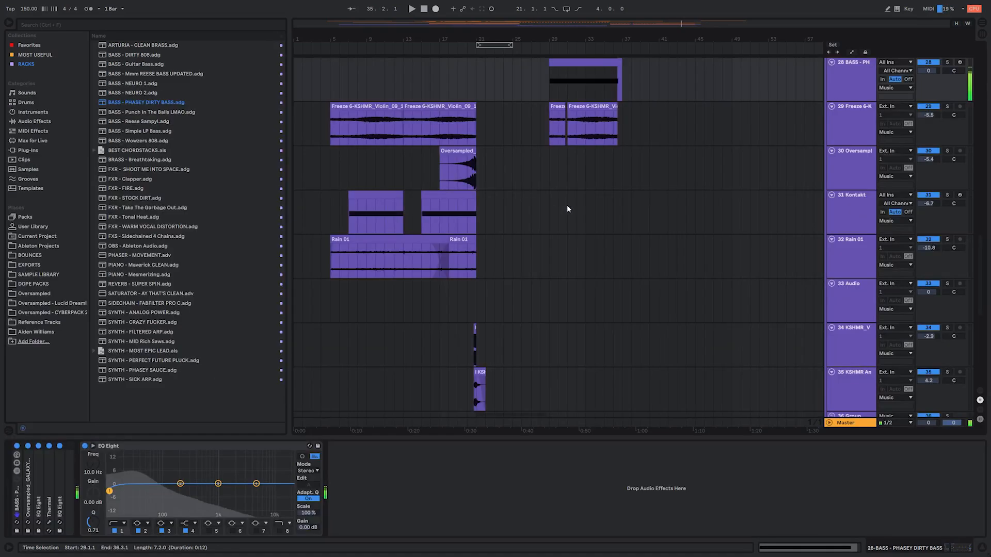
# Lower the BASS - PHASEY DIRTY BASS track's volume to -5.4 dB while auditioning the build-up
pyautogui.click(549, 88)
pyautogui.moveTo(605, 172); pyautogui.dragTo(509, 285)
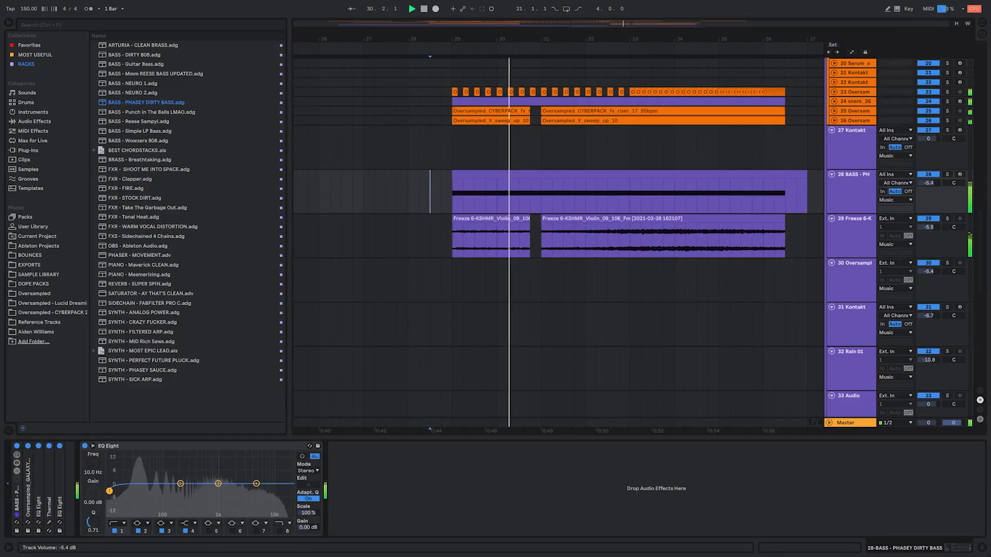
pyautogui.scroll(-6, 564, 189)
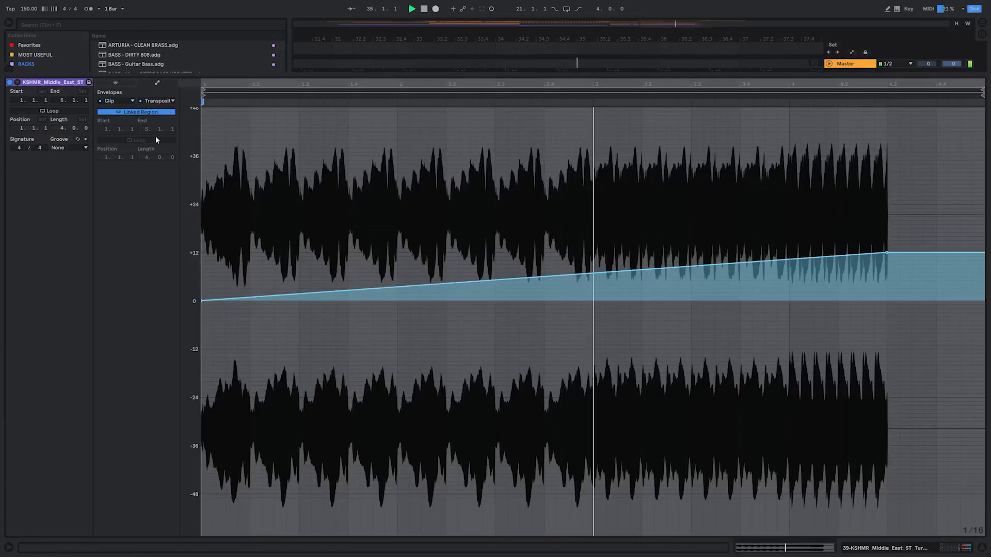
# Raise the Thermal dry/wet mix on the impact_sweep_01 track towards fully wet
pyautogui.click(120, 85)
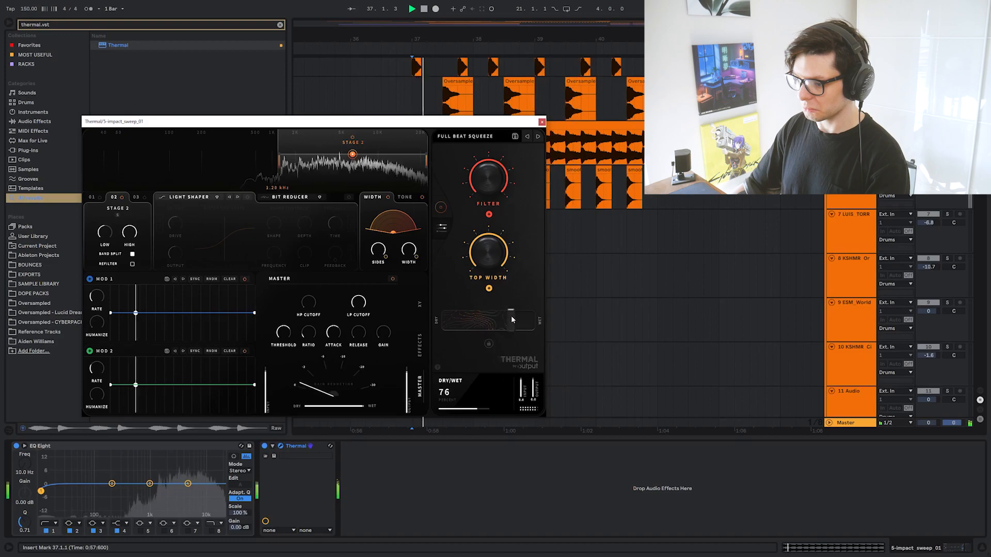
pyautogui.moveTo(511, 315); pyautogui.dragTo(556, 313)
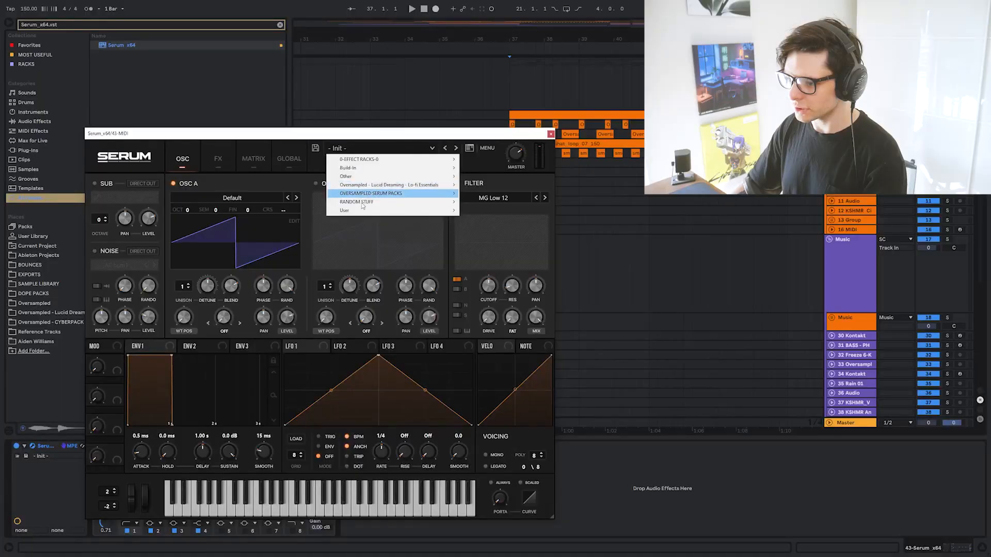
# Load the BASS - Death Wish preset in Serum and shift LFO 1's peak close to its start while auditioning the bass
pyautogui.moveTo(393, 202)
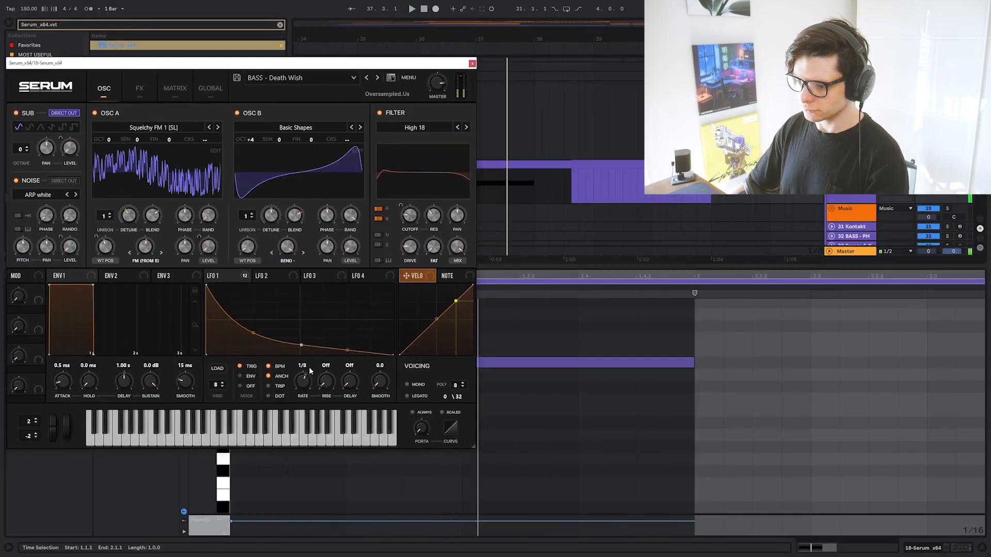
pyautogui.press('space')
pyautogui.press('space')
pyautogui.moveTo(301, 345); pyautogui.dragTo(347, 345)
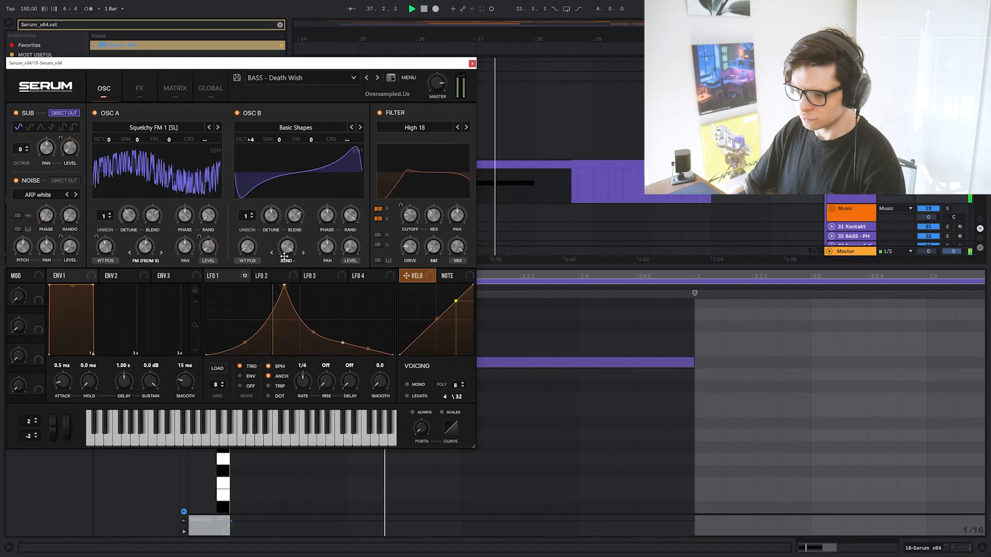
pyautogui.moveTo(282, 254); pyautogui.dragTo(239, 252)
pyautogui.press('space')
pyautogui.press('space')
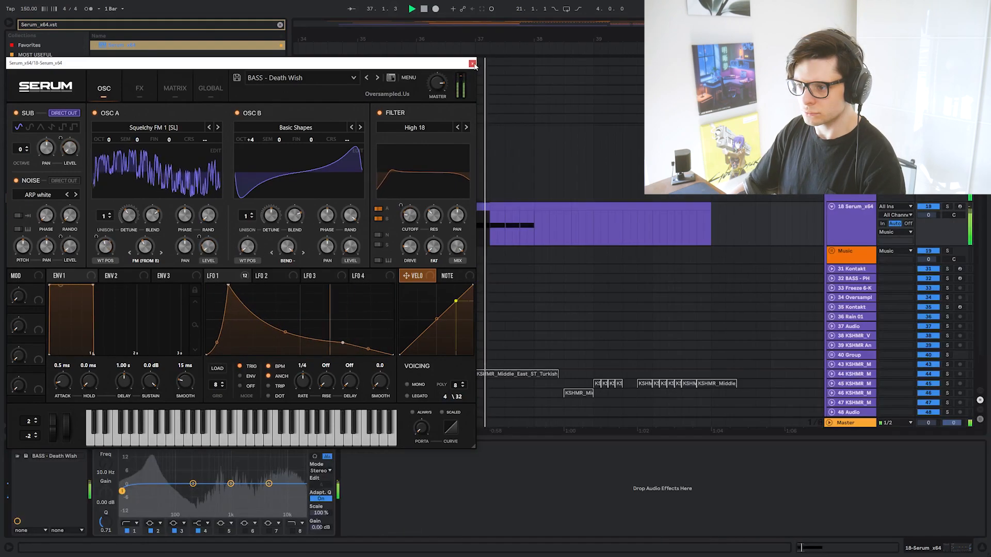
pyautogui.hotkey('ctrl', 'alt', 'p')
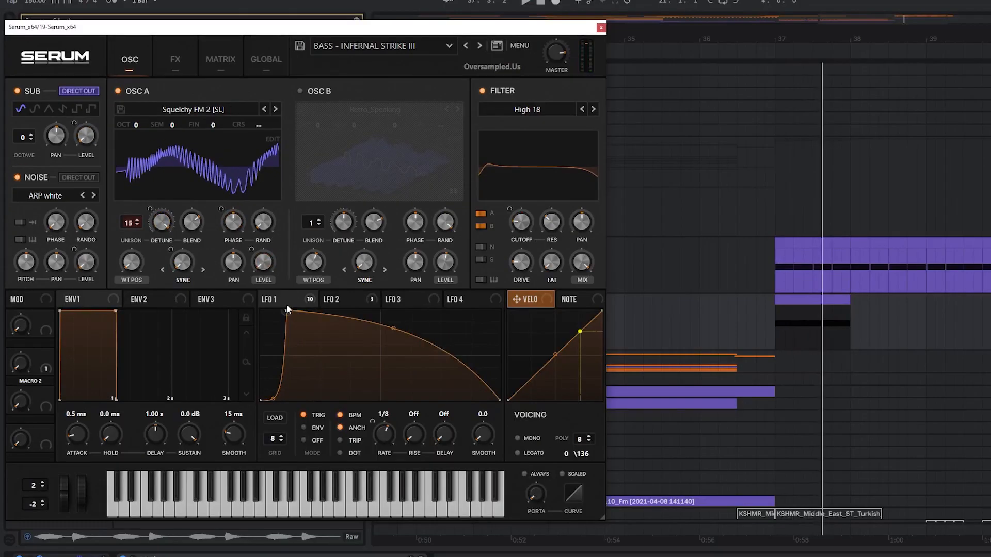
# Lower LFO 1's peak to about half height in the BASS - INFERNAL STRIKE III patch during playback
pyautogui.moveTo(286, 309); pyautogui.dragTo(289, 355)
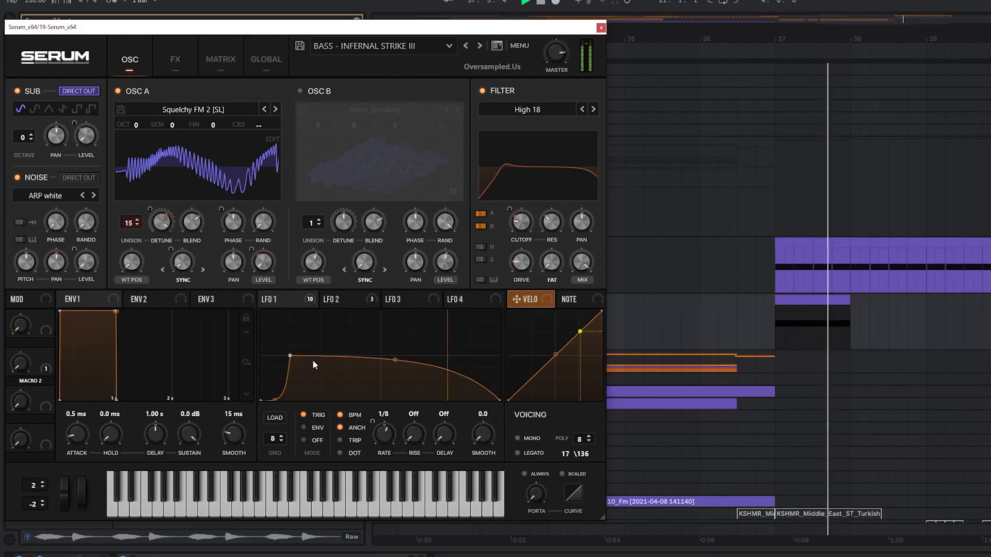
pyautogui.moveTo(292, 356)
pyautogui.mouseDown()
pyautogui.moveTo(293, 330)
pyautogui.moveTo(288, 350)
pyautogui.mouseUp()
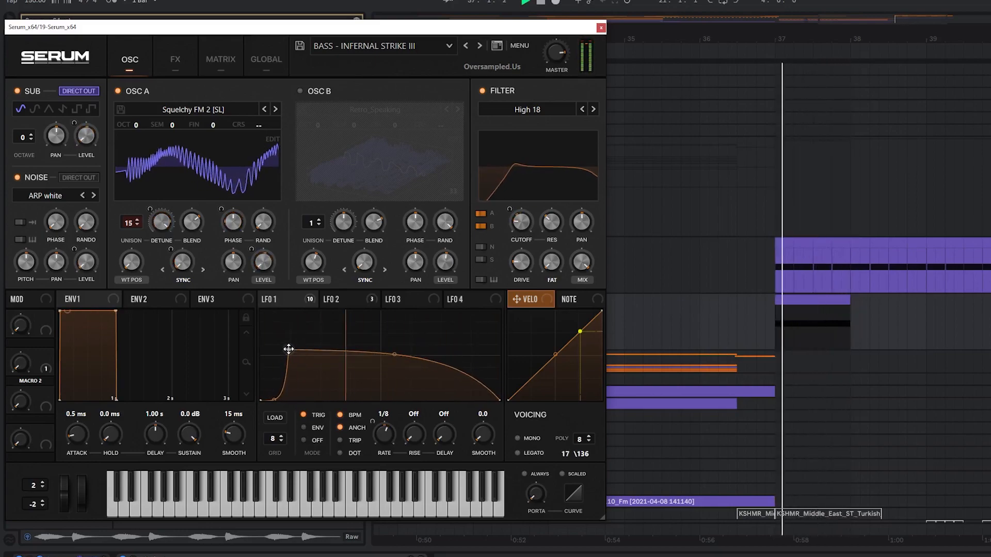
pyautogui.moveTo(288, 355); pyautogui.dragTo(289, 356)
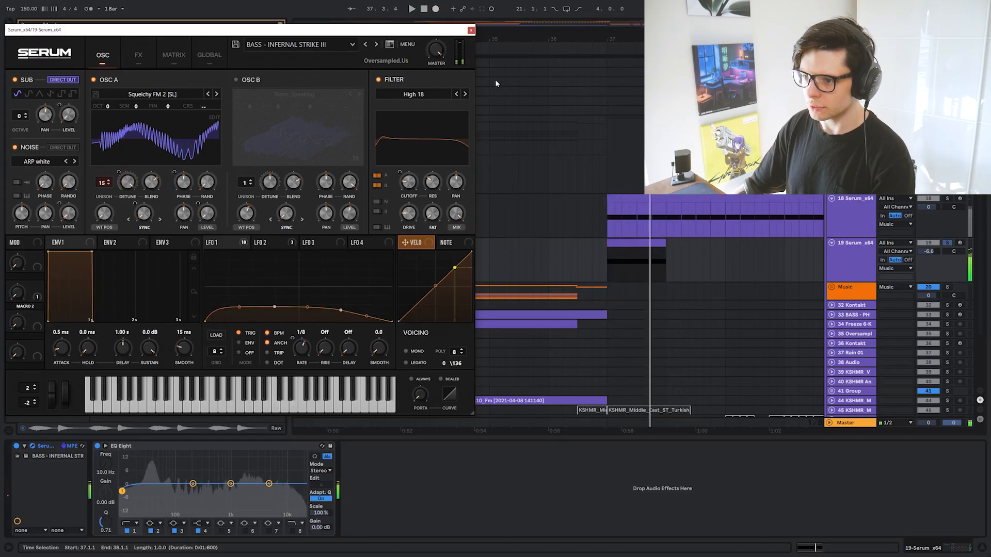
# Close the synth window and duplicate the one-bar clip on track 19 Serum_x64 until it fills bars 37 to 41
pyautogui.click(472, 31)
pyautogui.press('space')
pyautogui.hotkey('ctrl', 'd')
pyautogui.moveTo(705, 261); pyautogui.dragTo(475, 257)
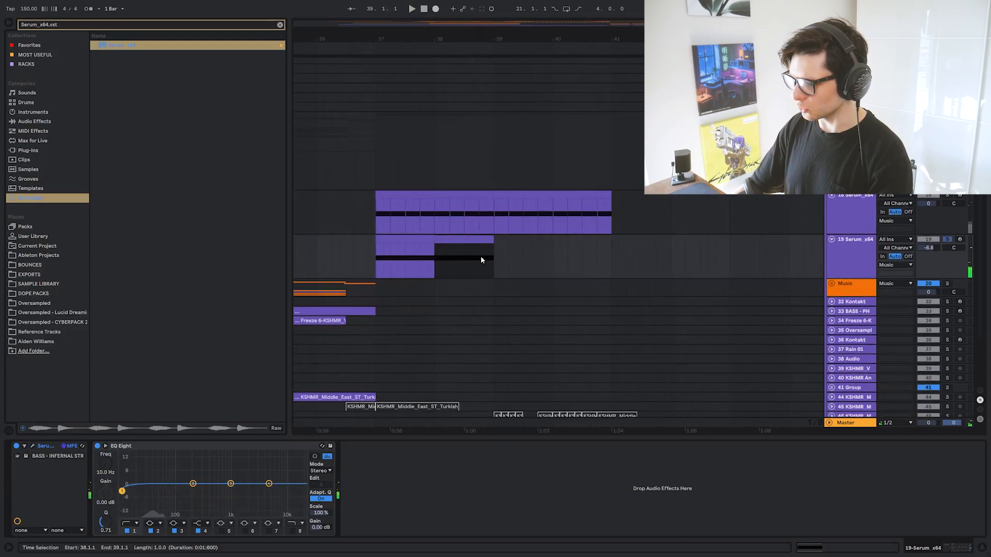
pyautogui.hotkey('ctrl', 'd')
pyautogui.click(401, 281)
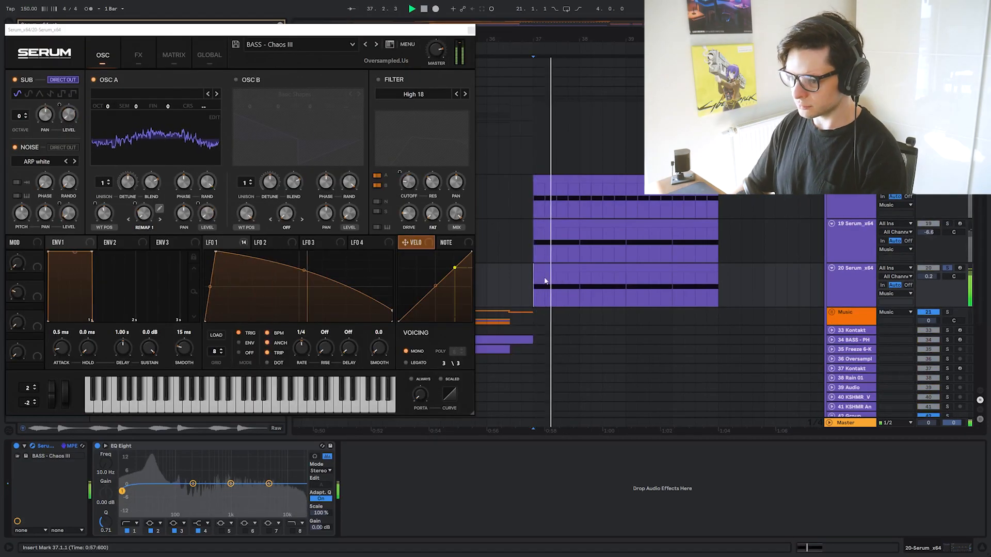
# Reshape LFO 1 in the BASS - Chaos III patch with a lower end point and an adjusted curve into the fall
pyautogui.moveTo(392, 310); pyautogui.dragTo(390, 293)
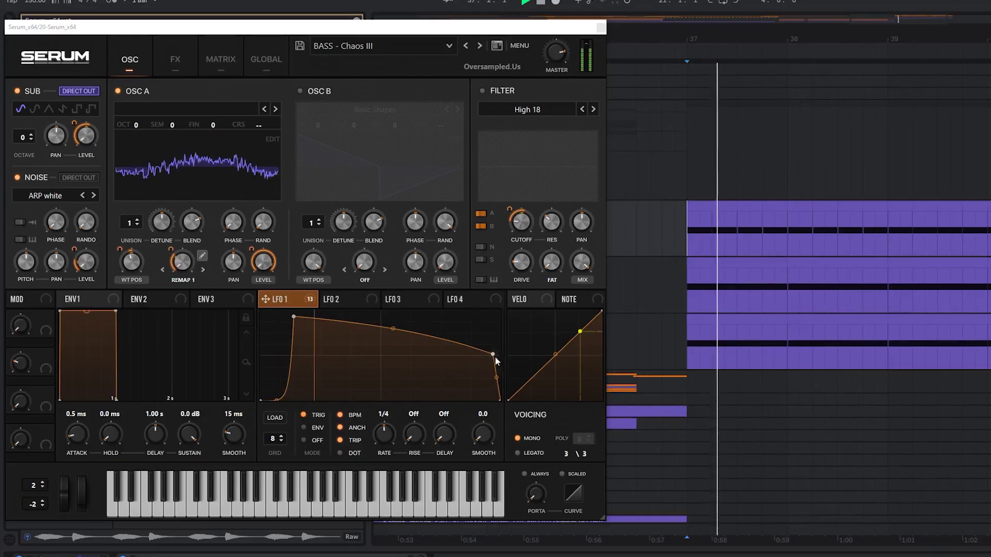
pyautogui.moveTo(494, 355); pyautogui.dragTo(462, 385)
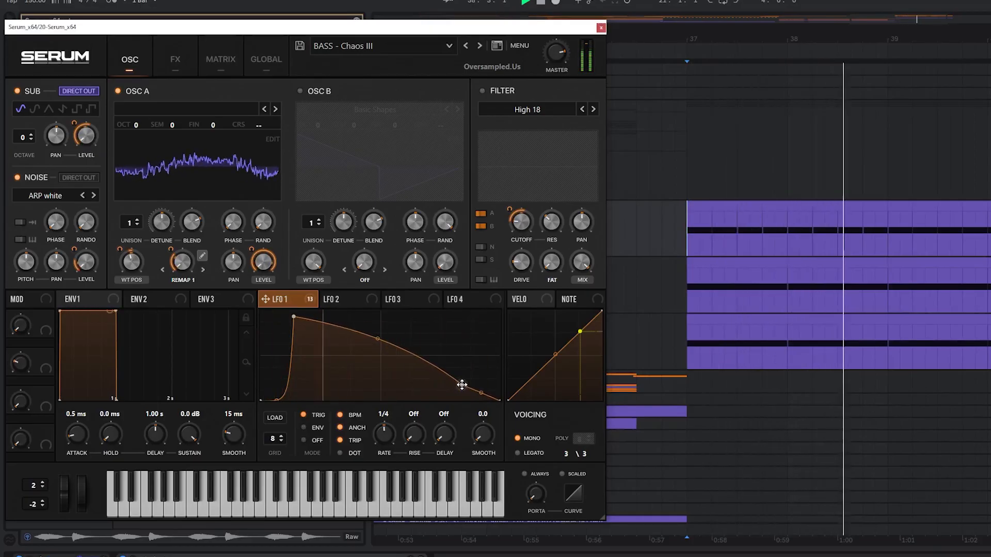
pyautogui.moveTo(381, 338); pyautogui.dragTo(386, 330)
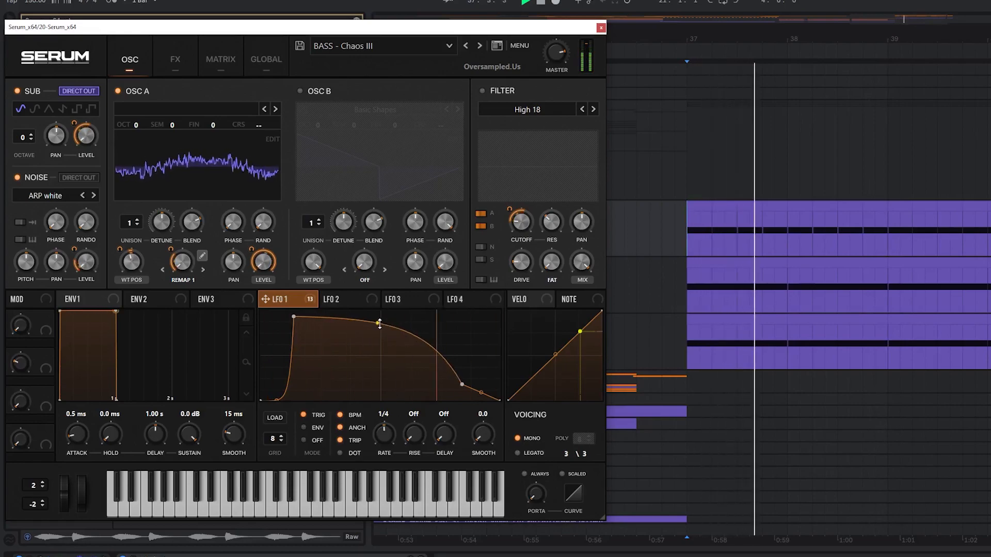
pyautogui.moveTo(374, 329); pyautogui.dragTo(368, 334)
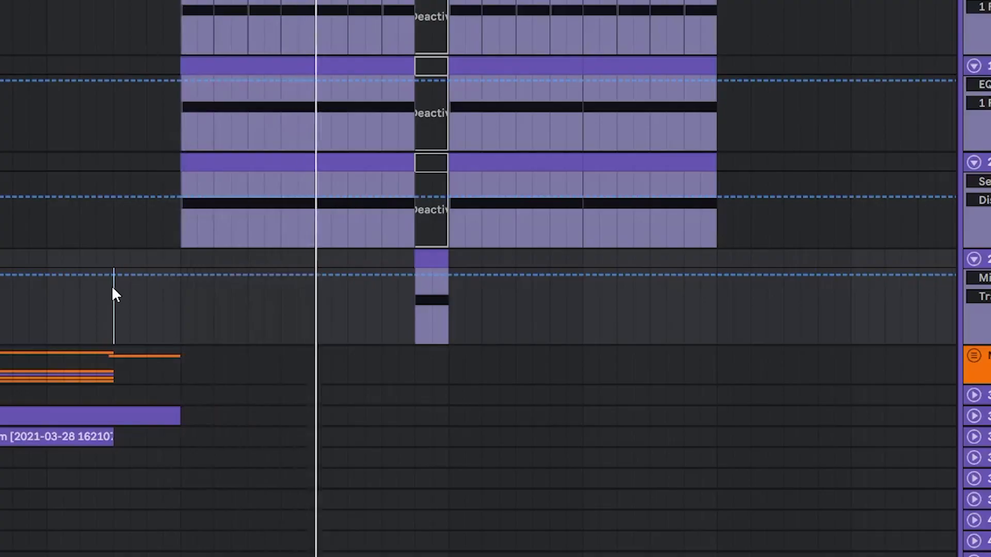
# Show the effects of the BASS - Death Wish patch on track 21 and switch on Hyper / Dimension
pyautogui.keyDown('ctrl'); pyautogui.scroll(1, 118, 297); pyautogui.keyUp('ctrl')
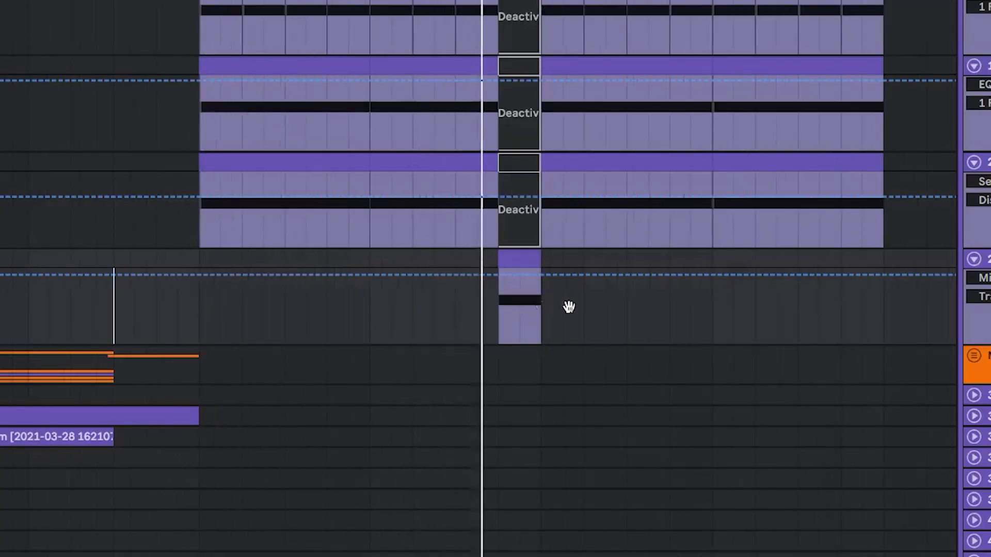
pyautogui.moveTo(571, 305); pyautogui.dragTo(365, 310)
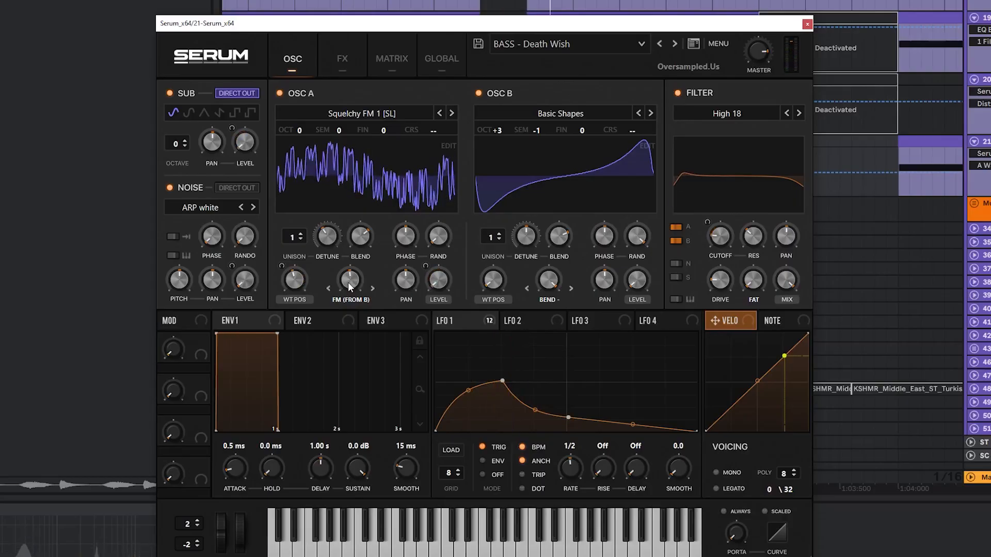
pyautogui.click(342, 58)
pyautogui.click(175, 96)
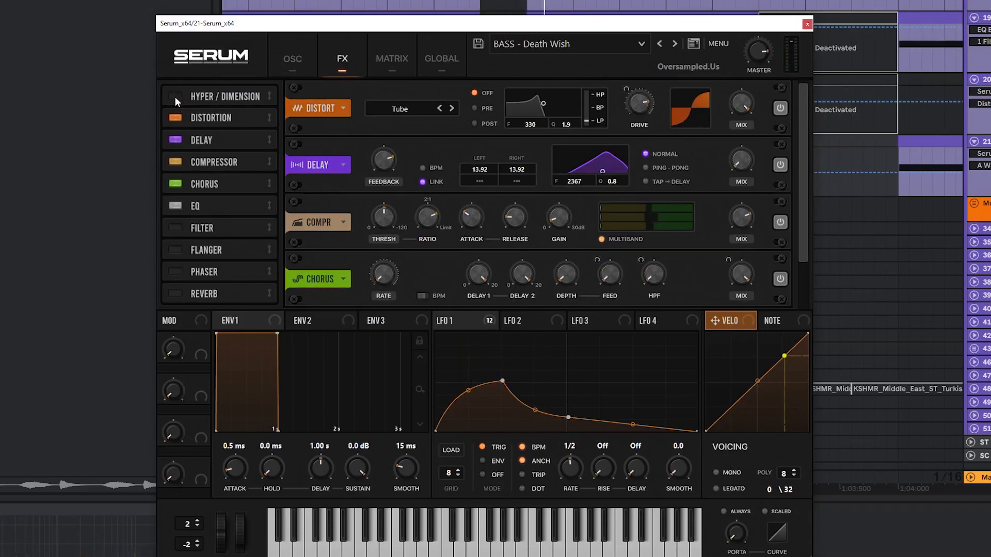
pyautogui.click(175, 97)
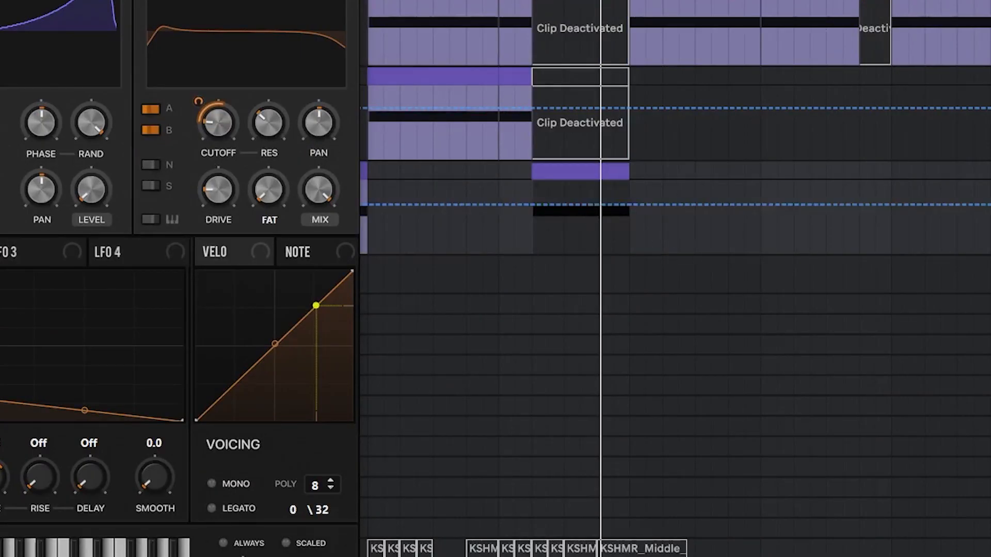
# Step the Serum LFO1 Rate automation up to 0.67 at the start of the track 21 clip after bar 40
pyautogui.click(566, 297)
pyautogui.click(532, 281)
pyautogui.moveTo(498, 280); pyautogui.dragTo(498, 282)
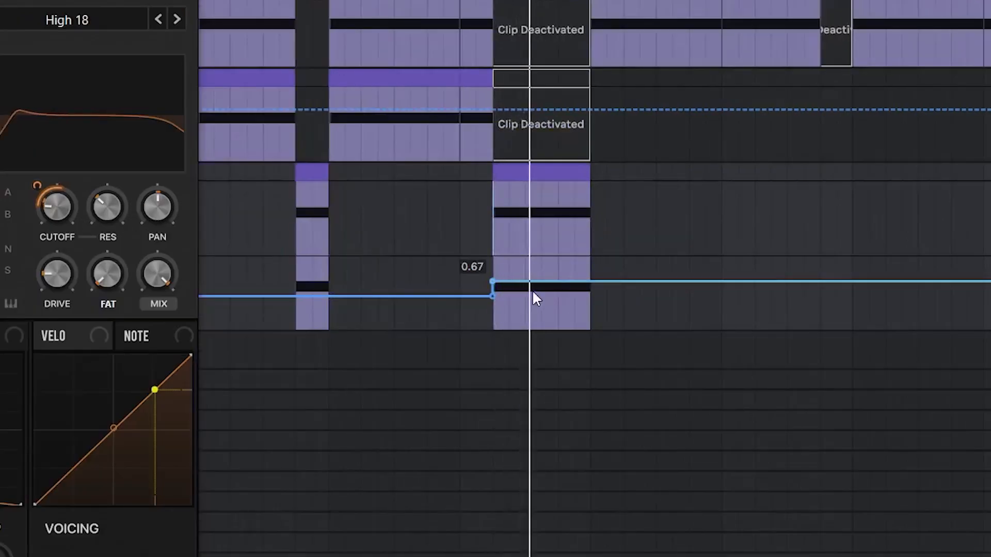
pyautogui.scroll(3, 532, 292)
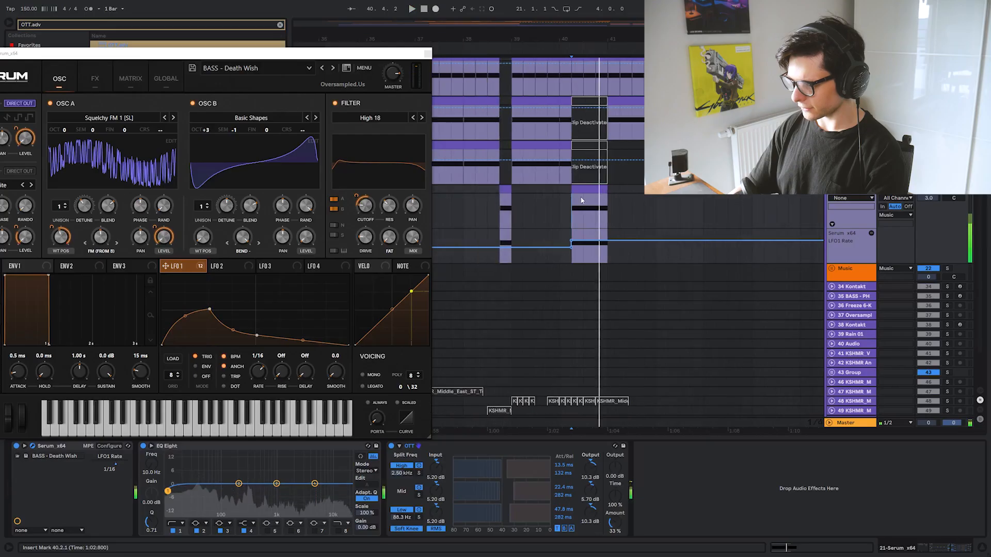
pyautogui.scroll(2, 606, 203)
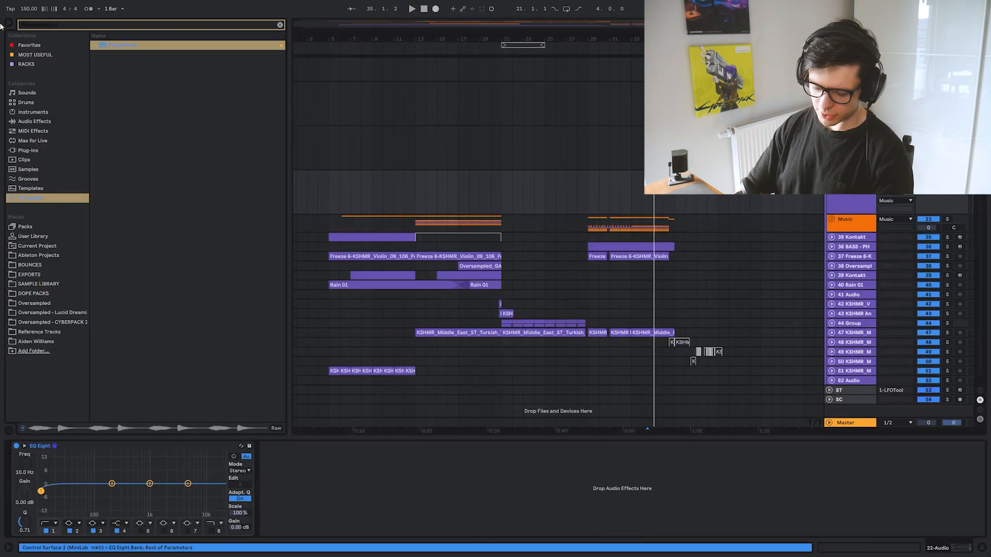
# Search the browser for "chant" and place KSHMR_Africa_VO_War_Chant_134_F#m on the audio track at bar 37
pyautogui.write('chant')
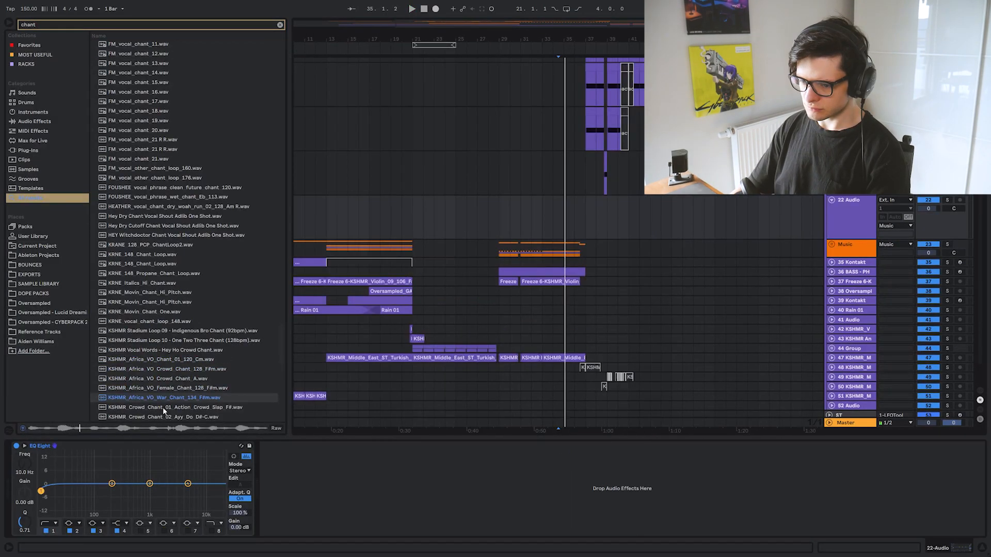
pyautogui.click(162, 407)
pyautogui.moveTo(163, 417); pyautogui.dragTo(382, 229)
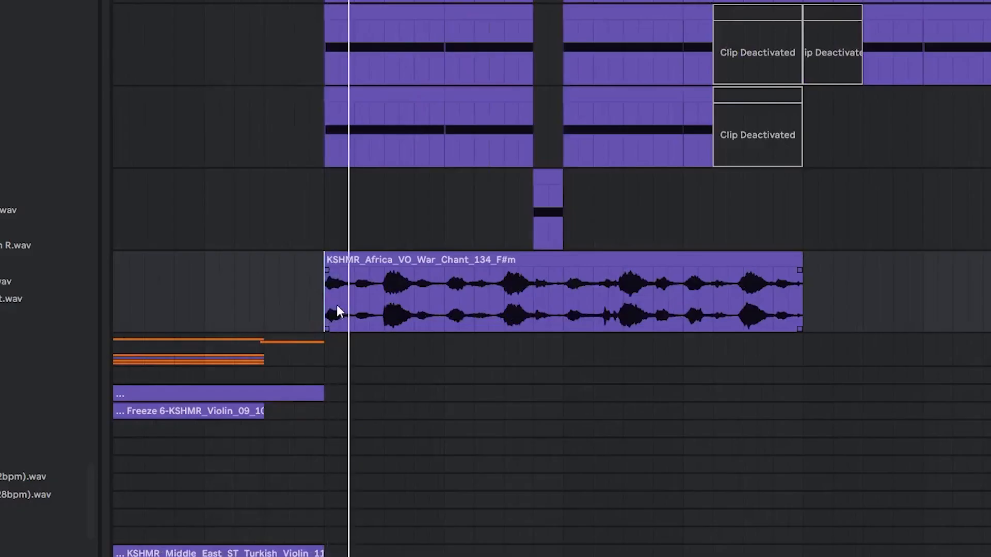
pyautogui.click(384, 303)
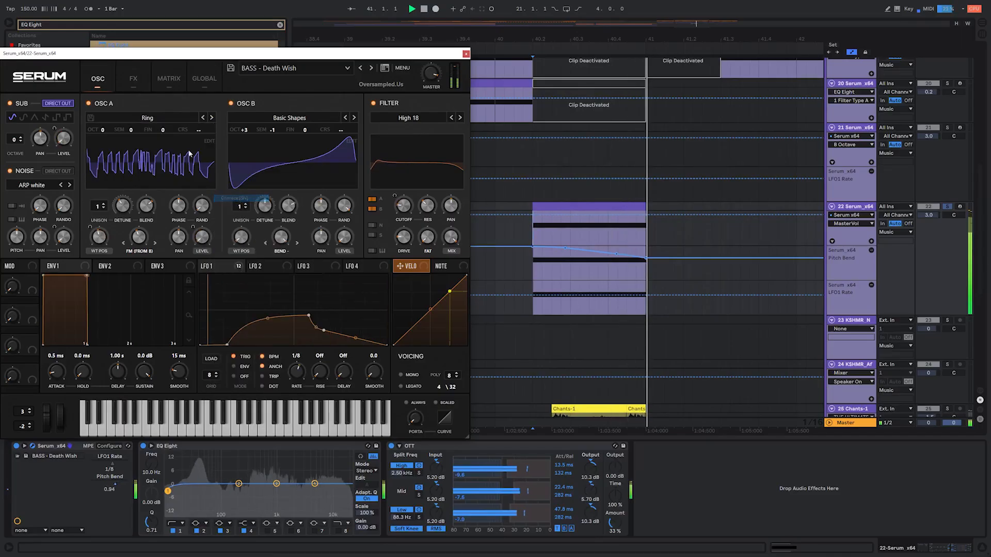
# Try other wavetables in OSC A of the BASS - Death Wish patch while it plays, and close the synth window
pyautogui.click(171, 119)
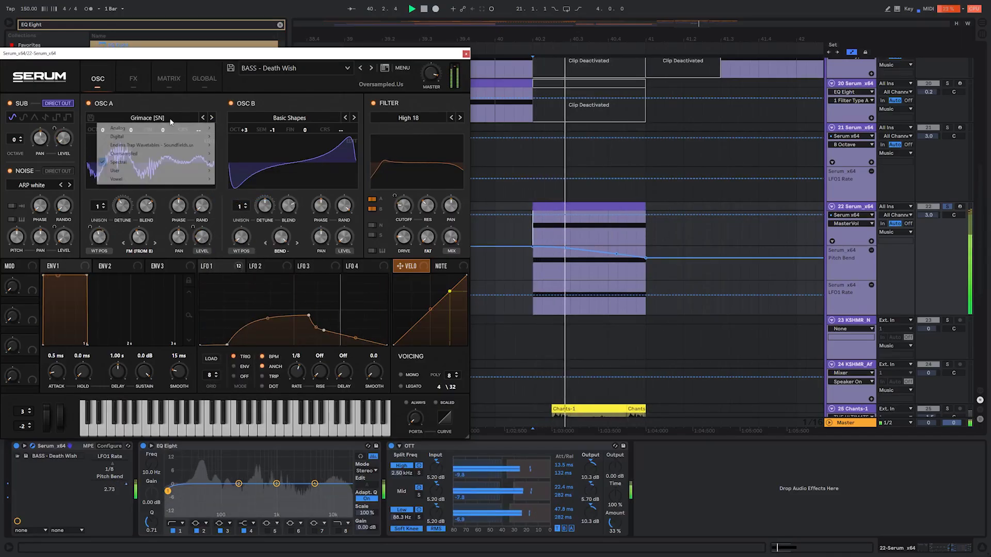
pyautogui.click(212, 117)
pyautogui.click(212, 118)
pyautogui.click(212, 118)
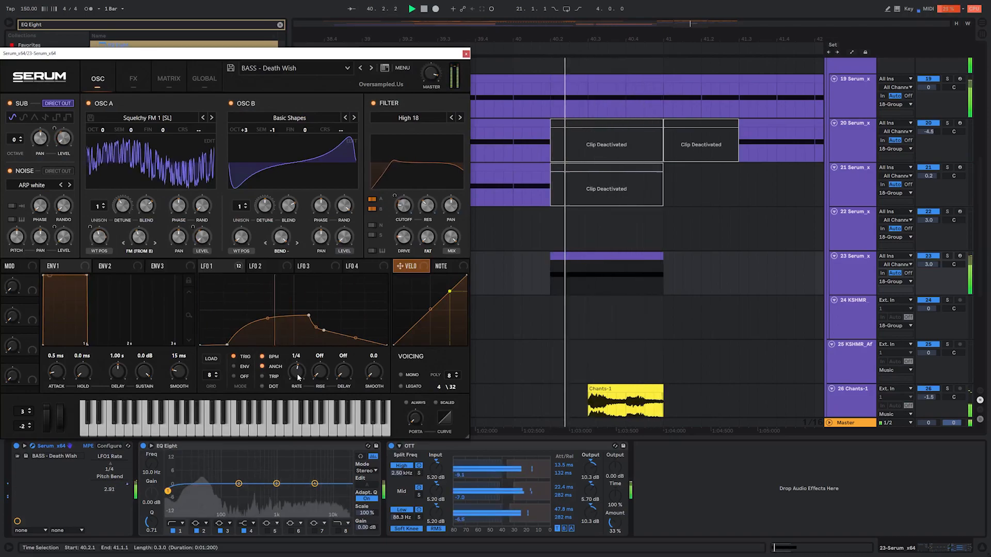
pyautogui.click(466, 54)
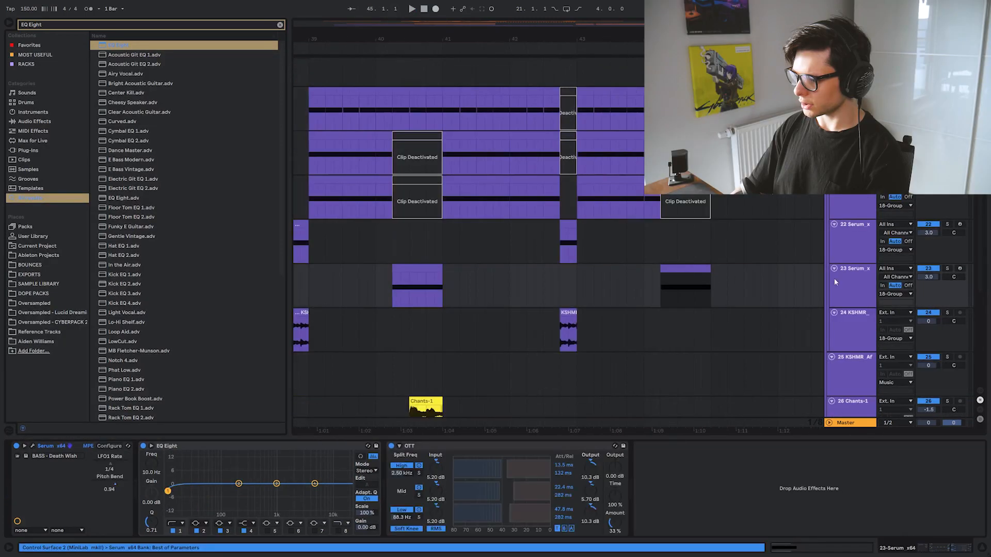
# Set OSC B's octave to 0 in the BASS - Reese Perfection patch on track 24 and close the synth window
pyautogui.doubleClick(688, 278)
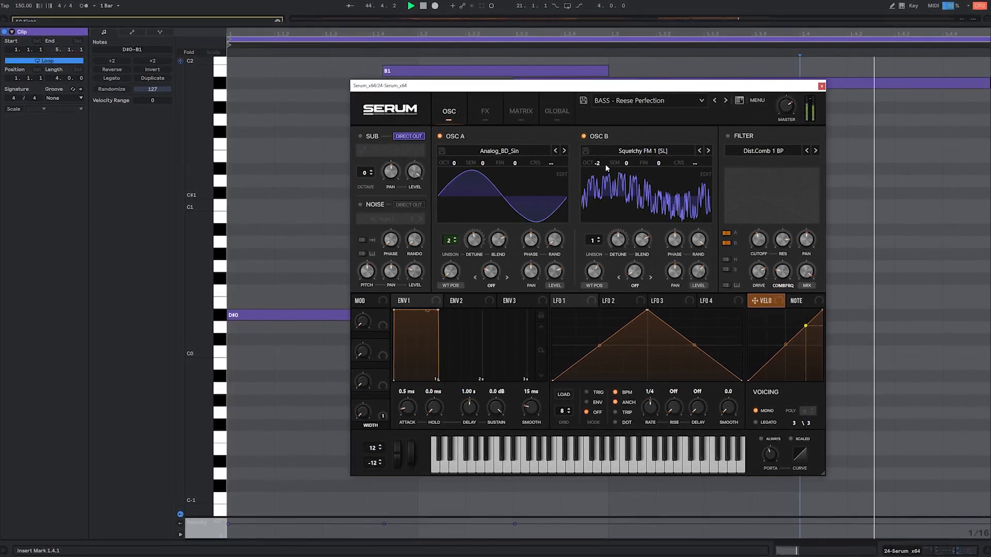
pyautogui.moveTo(598, 163); pyautogui.dragTo(615, 128)
pyautogui.press('space')
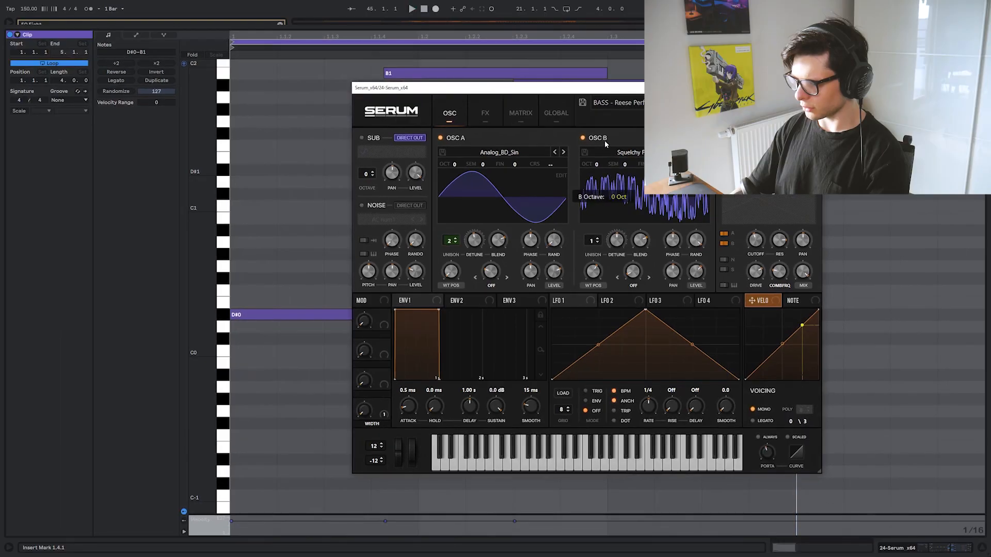
pyautogui.click(812, 88)
pyautogui.click(766, 234)
# Add and adjust automation breakpoints over the first beat of the bar 44 clip on track 24 Serum_x64, and play it
pyautogui.hotkey('shift', 'Tab')
pyautogui.scroll(2, 585, 150)
pyautogui.scroll(2, 585, 150)
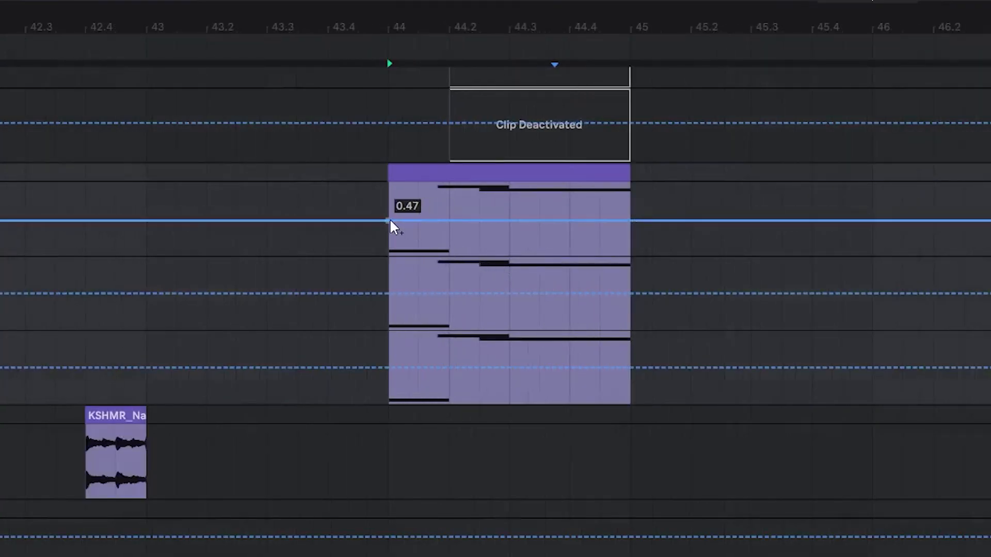
pyautogui.moveTo(447, 220); pyautogui.dragTo(449, 240)
pyautogui.click(389, 201)
pyautogui.moveTo(394, 223); pyautogui.dragTo(418, 221)
pyautogui.press('space')
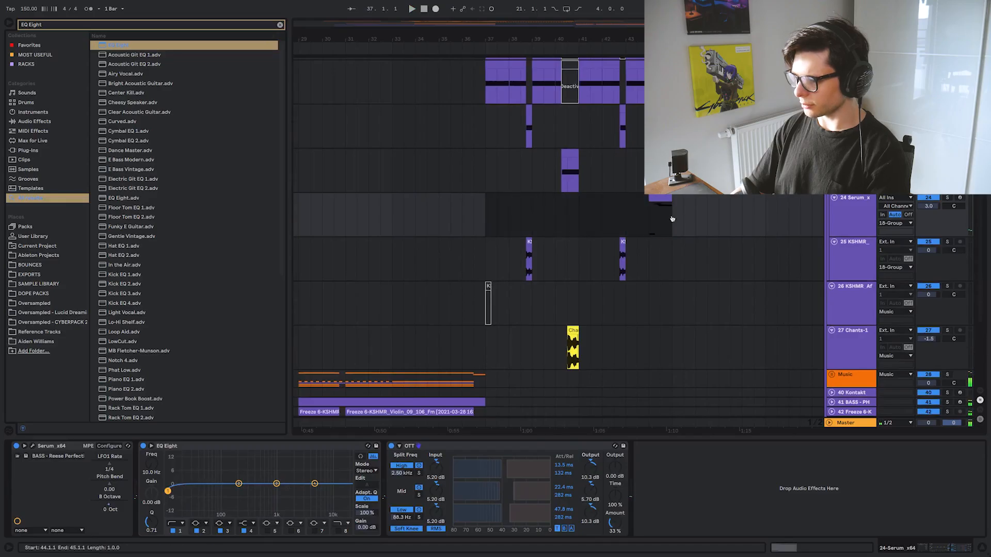
# Duplicate track 24's bars 37 to 45 into the following eight bars and delete track 23's clips that coincide with its parts
pyautogui.hotkey('ctrl', 'd')
pyautogui.scroll(2, 715, 218)
pyautogui.moveTo(756, 222); pyautogui.dragTo(662, 222)
pyautogui.press('Delete')
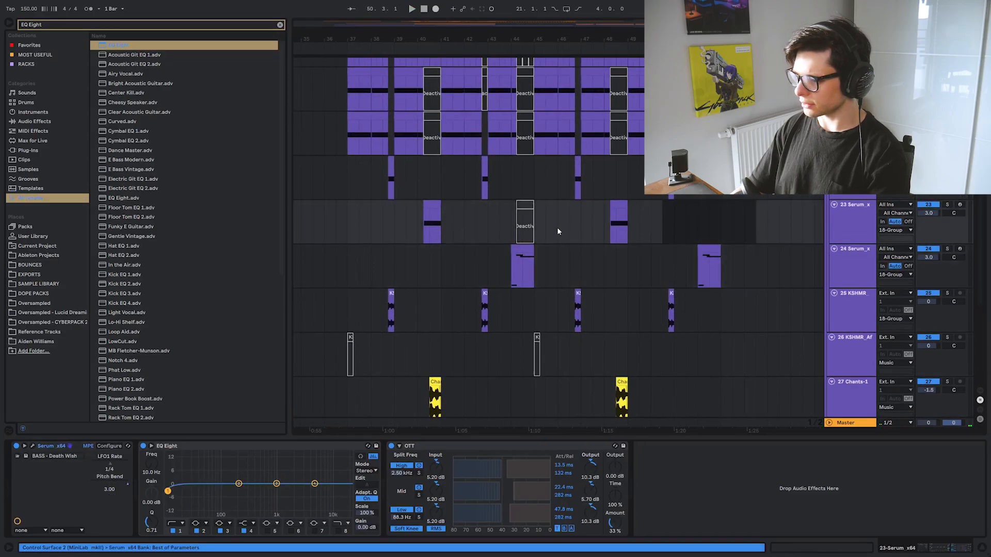
pyautogui.moveTo(559, 228); pyautogui.dragTo(476, 227)
pyautogui.press('Delete')
# Fold the Music group so the whole arrangement shows in overview
pyautogui.keyDown('ctrl'); pyautogui.keyDown('alt'); pyautogui.moveTo(530, 270); pyautogui.dragTo(543, 368); pyautogui.keyUp('alt'); pyautogui.keyUp('ctrl')
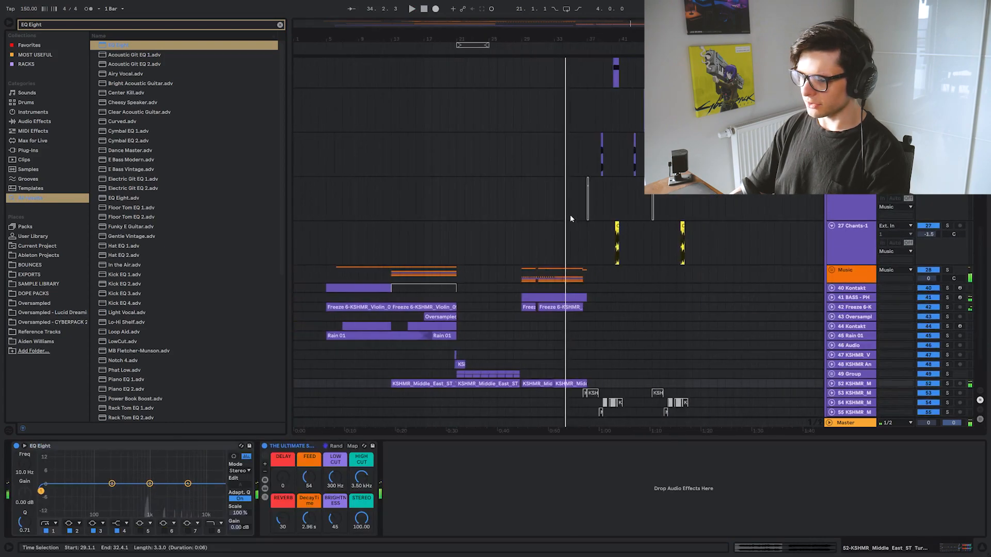
pyautogui.scroll(10, 666, 363)
pyautogui.click(829, 89)
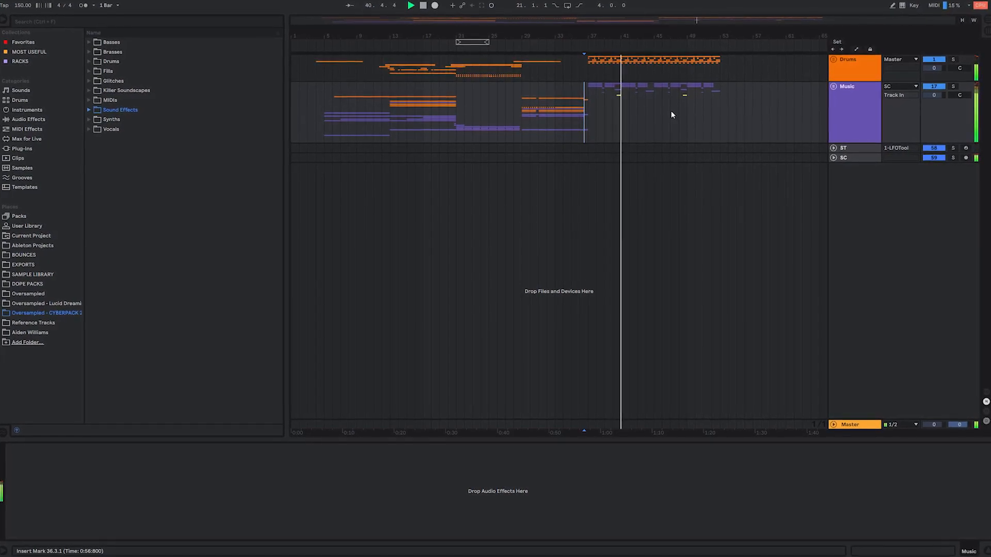
# Unfold the Music group, deactivate track 24's clip at bar 44, and copy track 23's bar 40 clip to bar 44
pyautogui.click(834, 85)
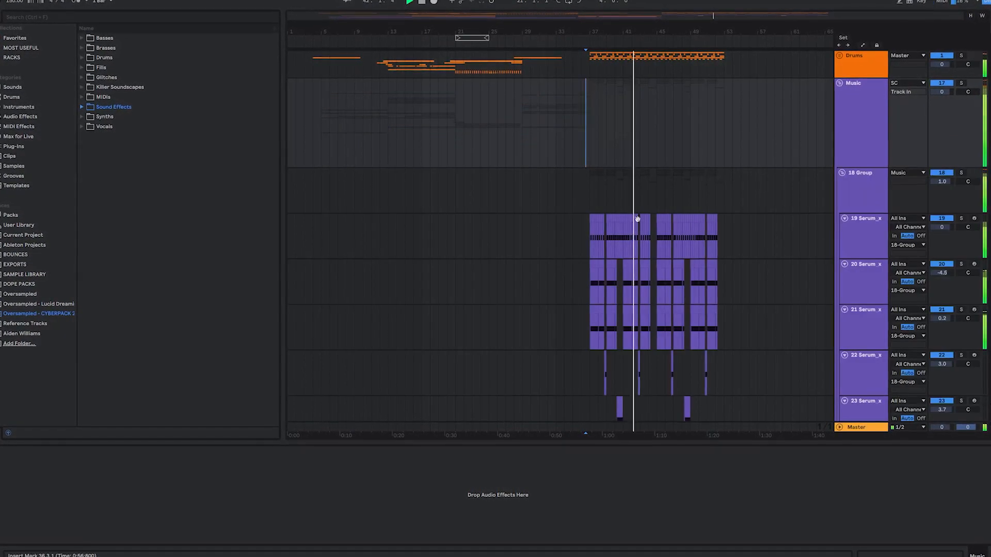
pyautogui.scroll(8, 642, 212)
pyautogui.moveTo(631, 345); pyautogui.dragTo(554, 145)
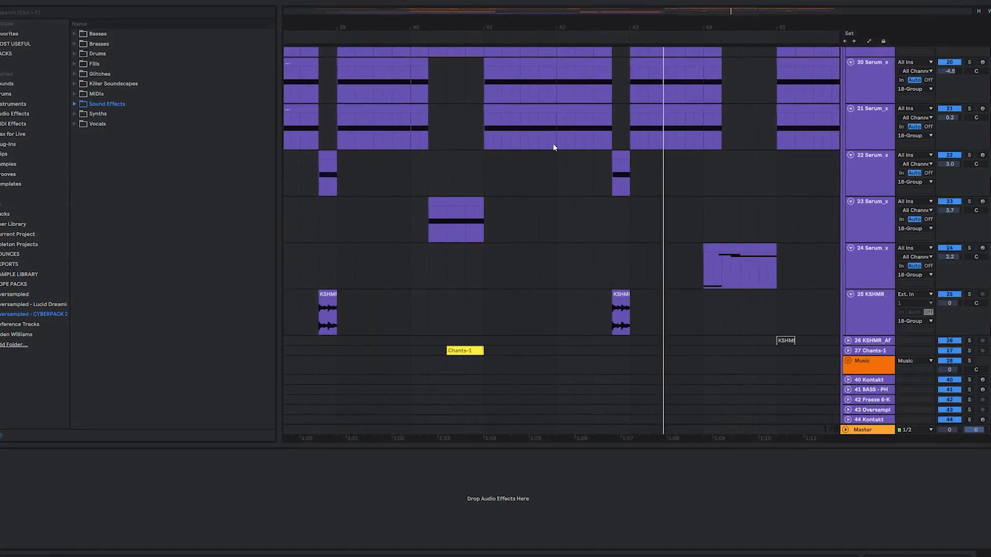
pyautogui.scroll(-3, 553, 145)
pyautogui.click(670, 248)
pyautogui.press('0')
pyautogui.moveTo(486, 201); pyautogui.dragTo(659, 213)
pyautogui.moveTo(622, 144); pyautogui.dragTo(599, 208)
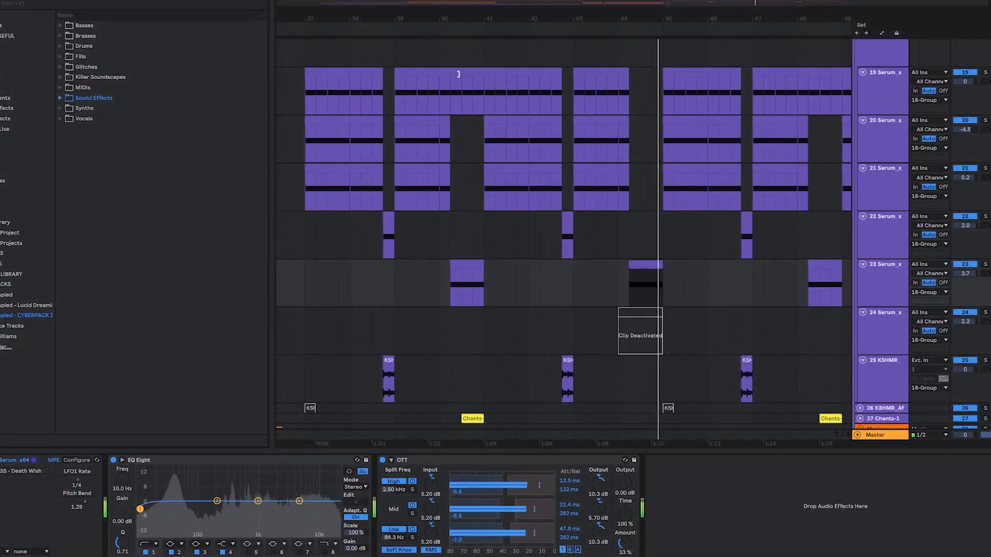
# Copy track 19's section at bar 40 into its gap at bar 44 and play the result
pyautogui.click(478, 73)
pyautogui.hotkey('ctrl', 'c')
pyautogui.click(632, 90)
pyautogui.hotkey('ctrl', 'v')
pyautogui.press('space')
# Duplicate track 23 and keep only the bar 40 clip on the copy, deactivated, with the following clips left on track 23
pyautogui.click(336, 264)
pyautogui.moveTo(438, 246); pyautogui.dragTo(569, 155)
pyautogui.click(599, 173)
pyautogui.press('0')
pyautogui.moveTo(768, 221); pyautogui.dragTo(563, 239)
pyautogui.hotkey('ctrl', 'z')
pyautogui.scroll(3, 475, 162)
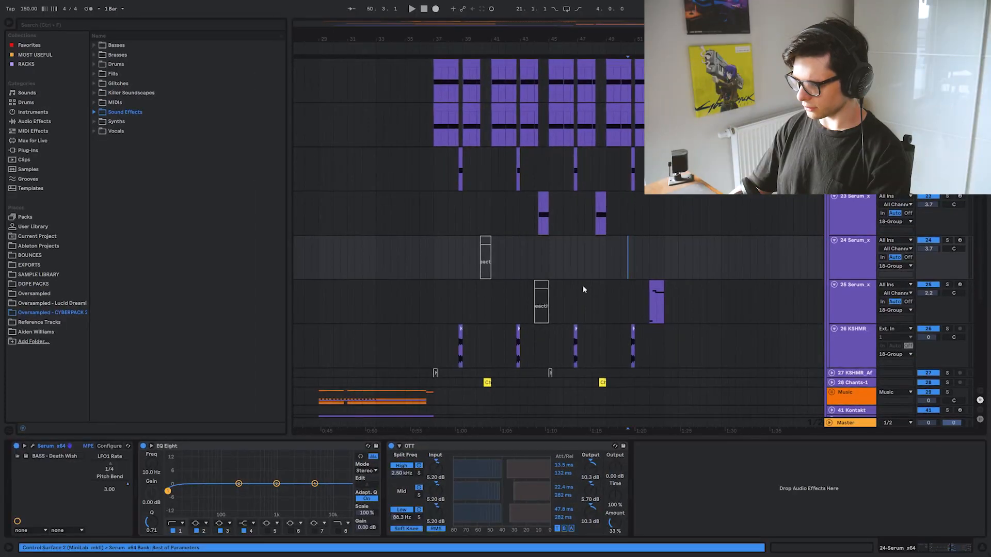
# Delete the deactivated clip at bar 44 on track 25
pyautogui.moveTo(663, 207); pyautogui.dragTo(662, 207)
pyautogui.moveTo(581, 267); pyautogui.dragTo(590, 255)
pyautogui.moveTo(586, 284); pyautogui.dragTo(534, 276)
pyautogui.press('Delete')
pyautogui.scroll(5, 540, 250)
# Reactivate the bar 40 clip on track 24, solo the track and play it
pyautogui.moveTo(483, 220); pyautogui.dragTo(578, 222)
pyautogui.click(513, 221)
pyautogui.click(511, 228)
pyautogui.press('0')
pyautogui.press('s')
pyautogui.press('space')
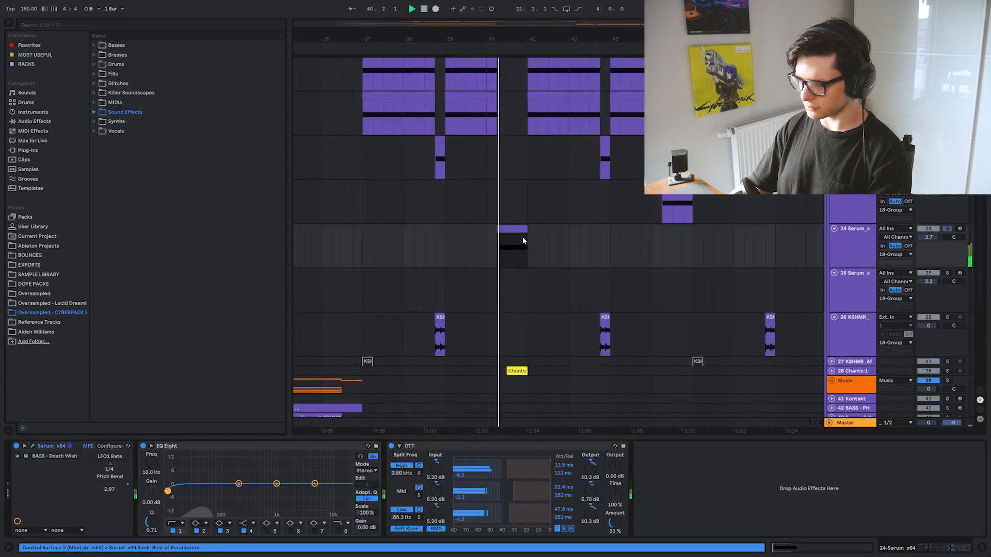
# Load the BASS - Behemot patch in track 24's Serum, move LFO 1's peak earlier, and play the bar 40 clip with the track unsoloed
pyautogui.click(33, 446)
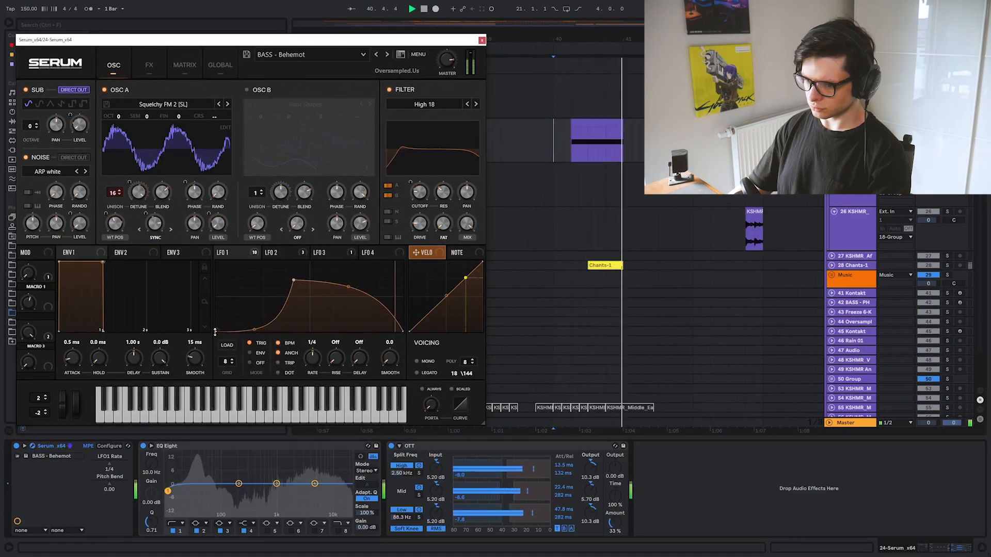
pyautogui.moveTo(294, 280); pyautogui.dragTo(281, 281)
pyautogui.press('s')
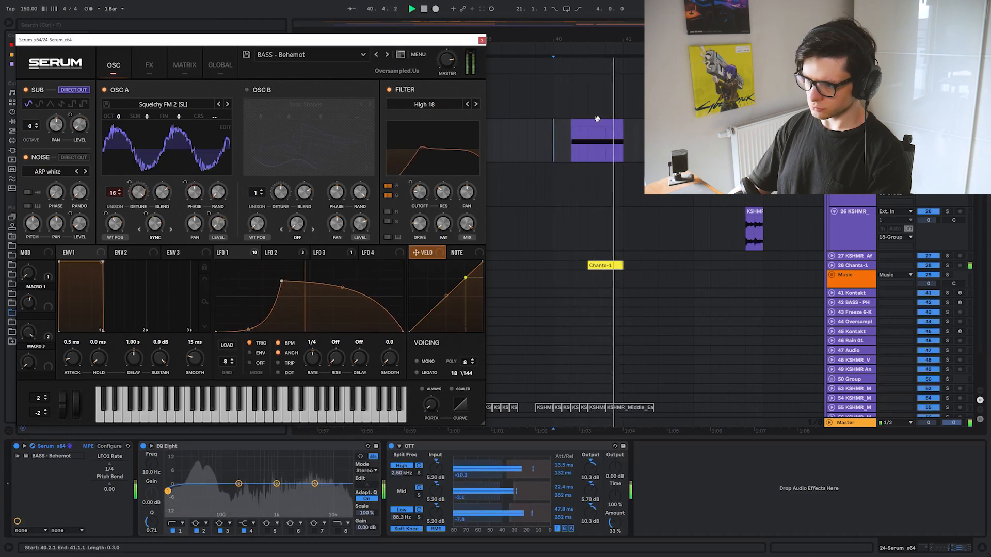
pyautogui.click(533, 119)
pyautogui.moveTo(603, 162); pyautogui.dragTo(632, 205)
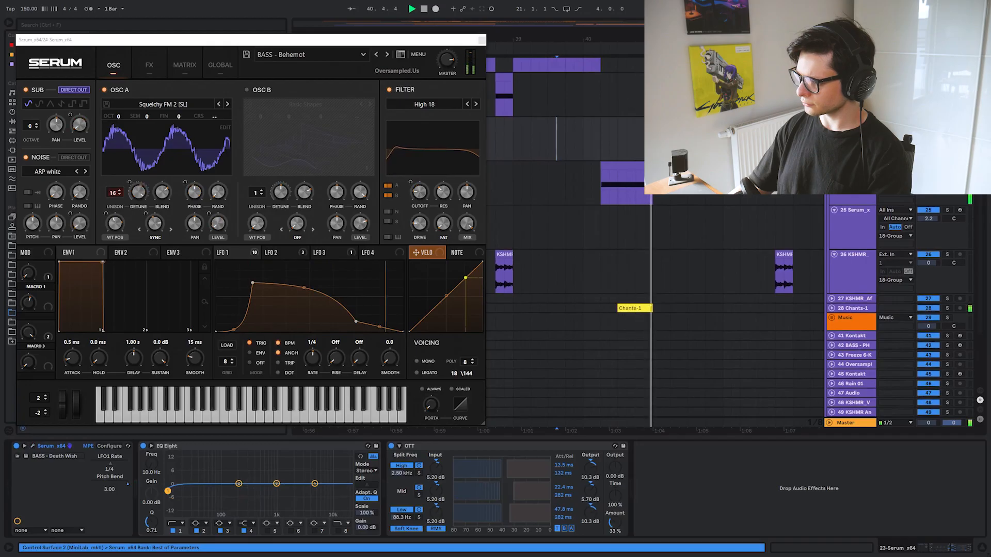
# Adjust track 24's LFO1 Rate automation at the bar 40 clip and raise the peak of Serum's LFO 1 curve slightly
pyautogui.press('a')
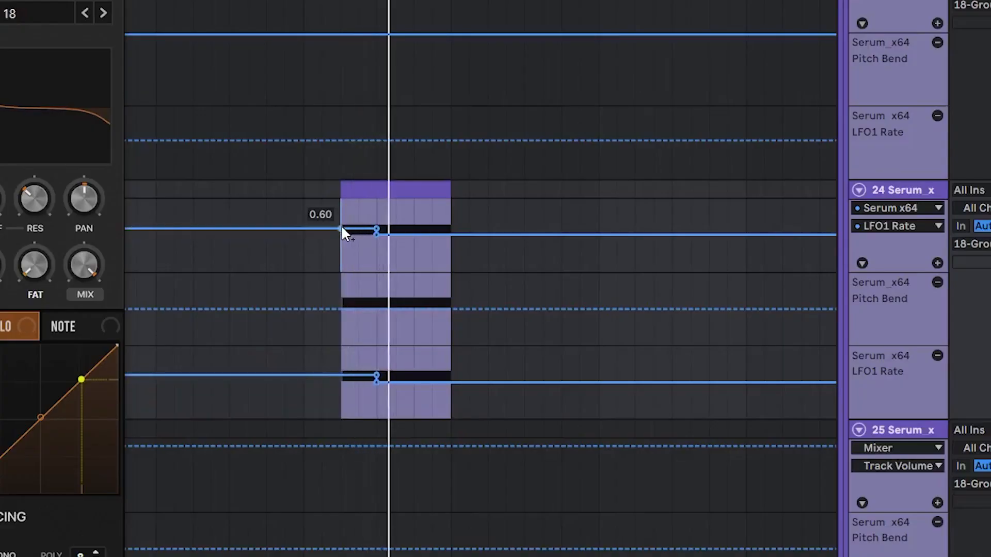
pyautogui.click(230, 188)
pyautogui.press('space')
pyautogui.press('space')
pyautogui.moveTo(347, 190)
pyautogui.mouseDown()
pyautogui.moveTo(450, 139)
pyautogui.moveTo(532, 140)
pyautogui.mouseUp()
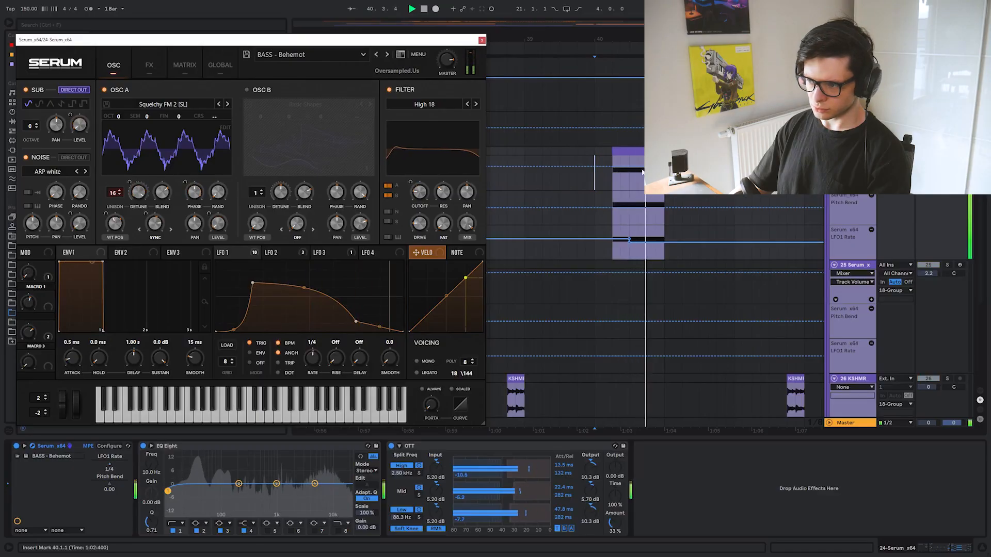
pyautogui.click(636, 153)
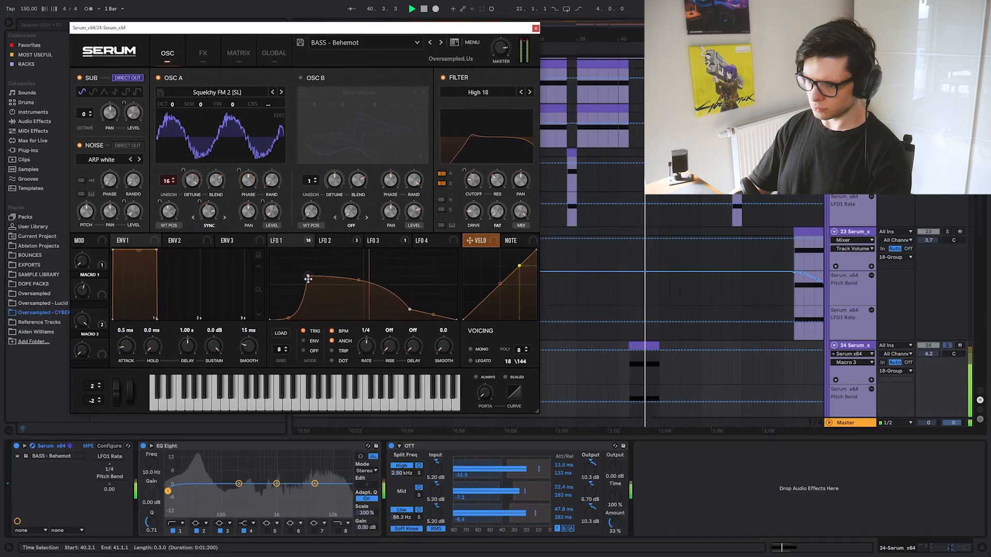
pyautogui.moveTo(309, 279); pyautogui.dragTo(308, 268)
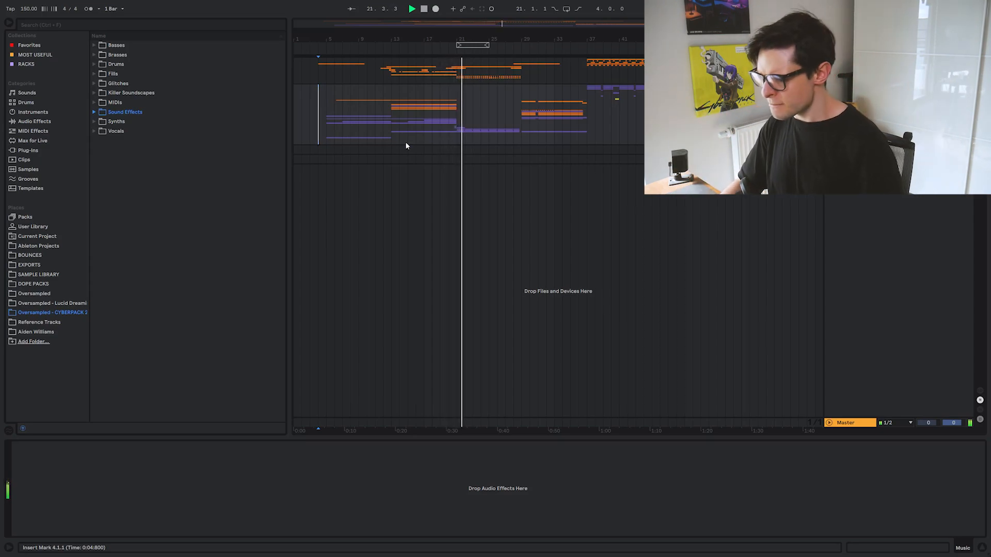
# Play the arrangement from bar 20 and open the Master track's Schope and FreeClip windows side by side
pyautogui.click(447, 141)
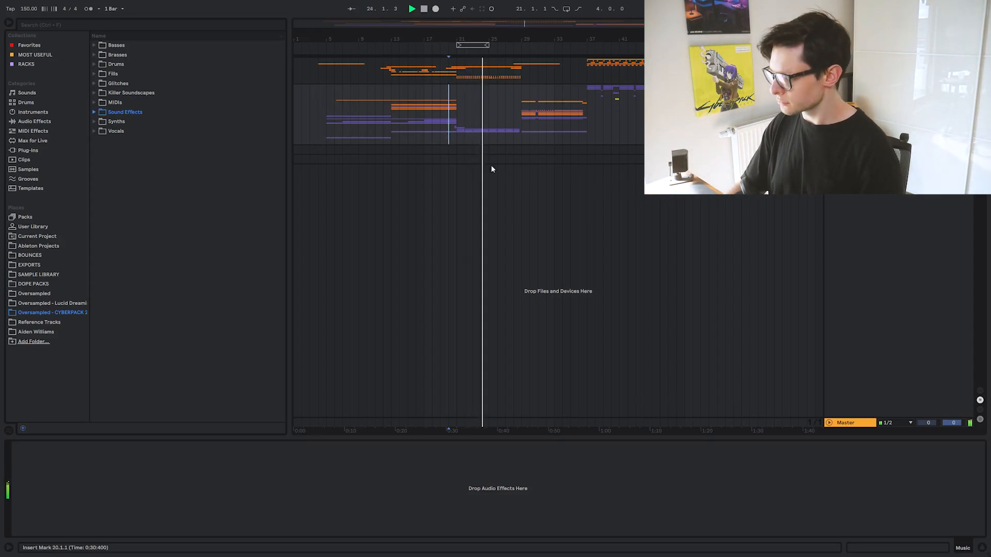
pyautogui.click(853, 421)
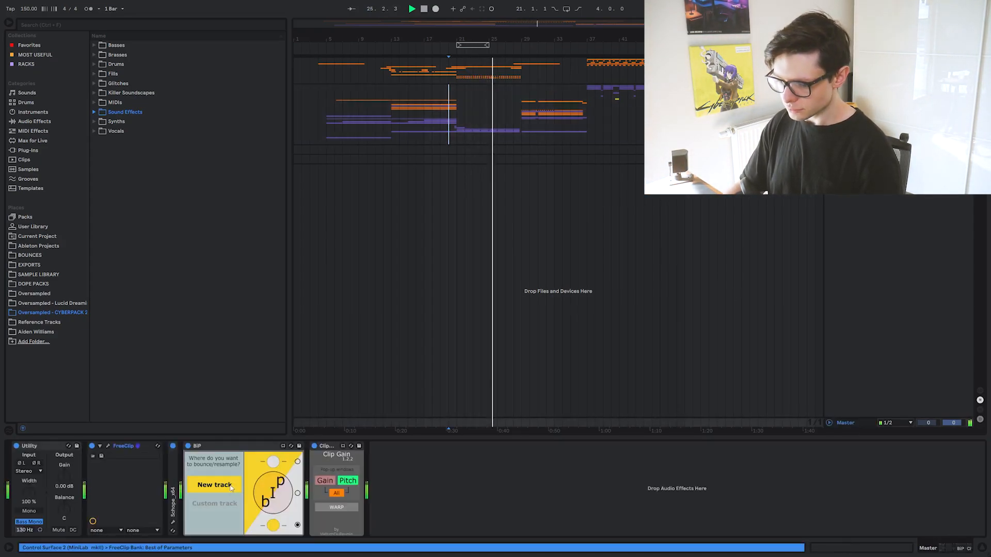
pyautogui.click(173, 522)
pyautogui.click(108, 446)
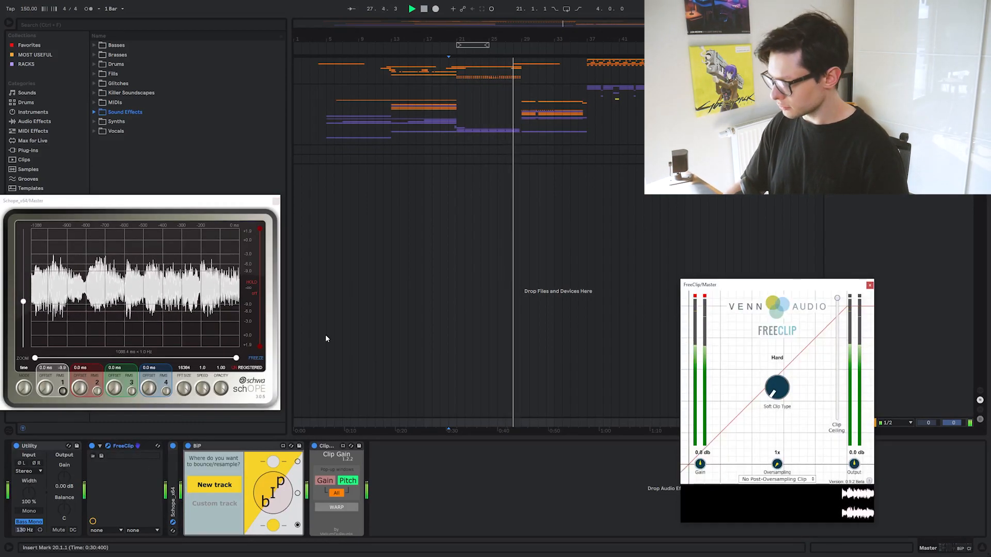
pyautogui.moveTo(155, 201); pyautogui.dragTo(882, 160)
pyautogui.moveTo(716, 288); pyautogui.dragTo(105, 250)
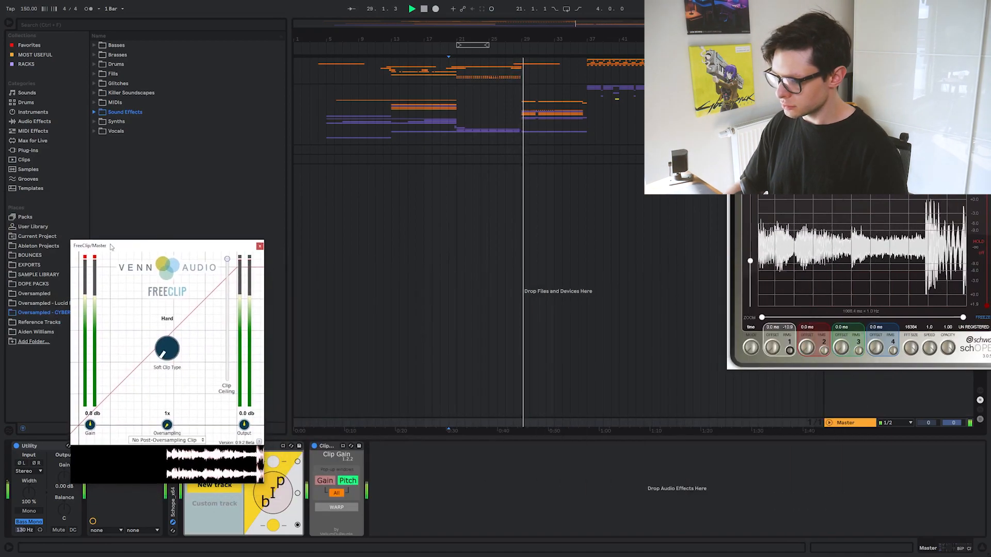
pyautogui.moveTo(801, 191); pyautogui.dragTo(527, 254)
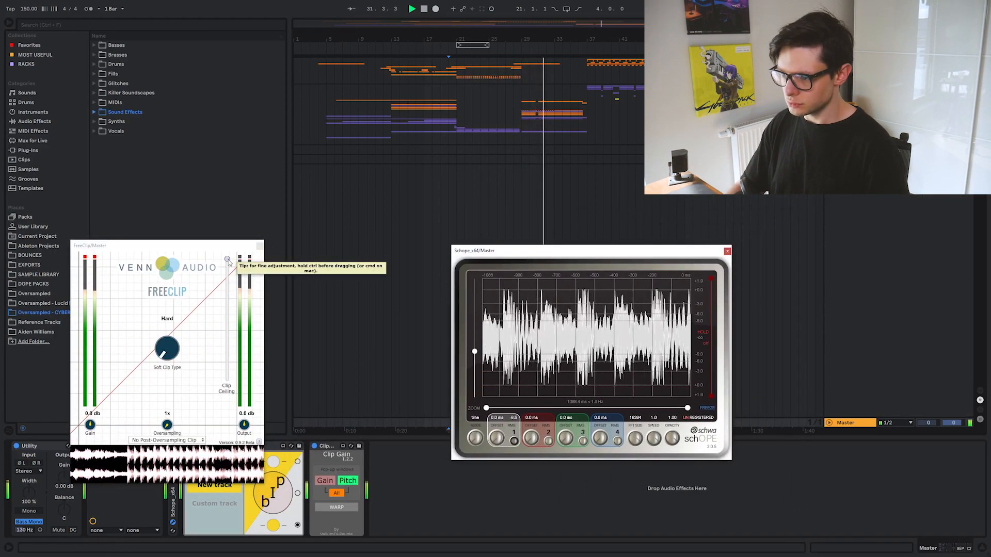
# Unfold the Music group and set the volume of the 19-Group bass group to 2.0 dB
pyautogui.click(829, 89)
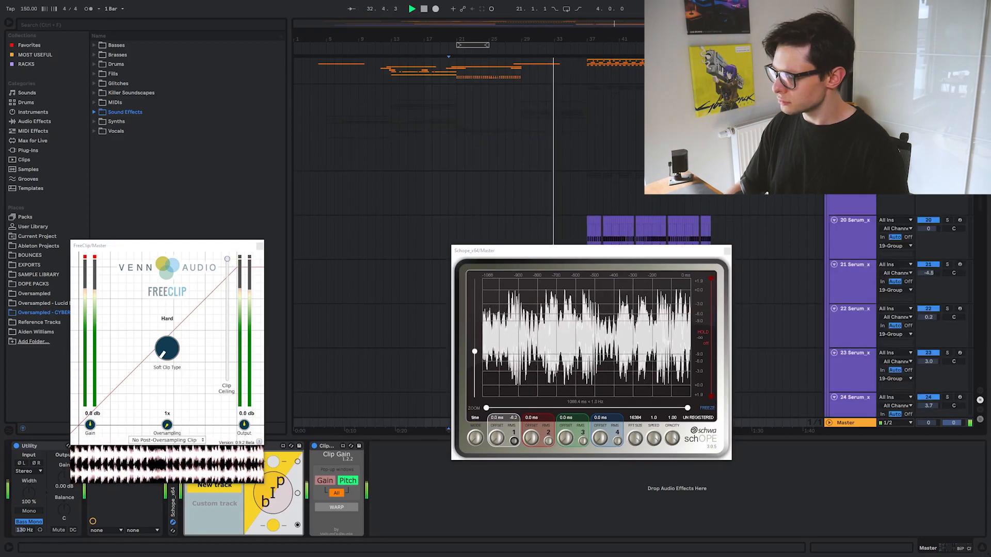
pyautogui.scroll(-10, 867, 305)
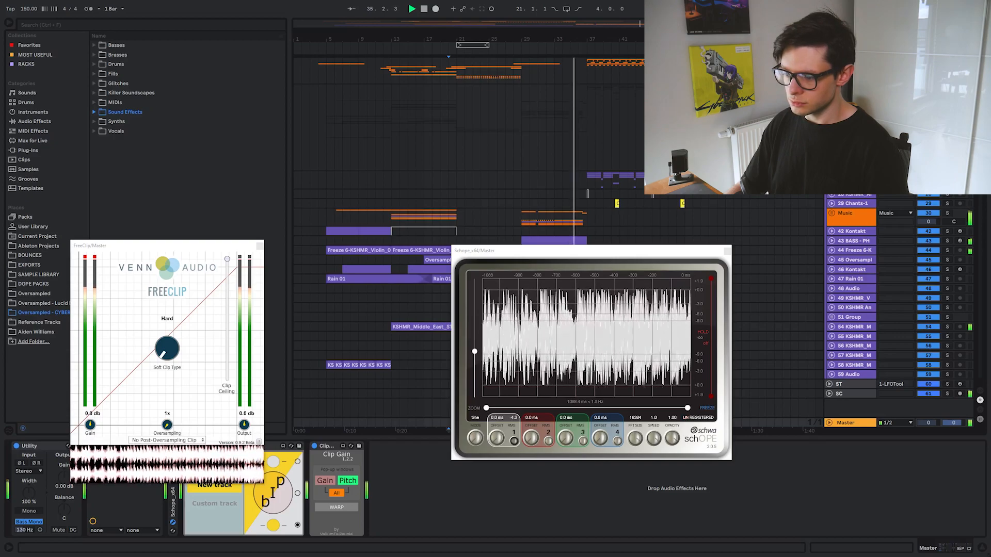
pyautogui.click(829, 88)
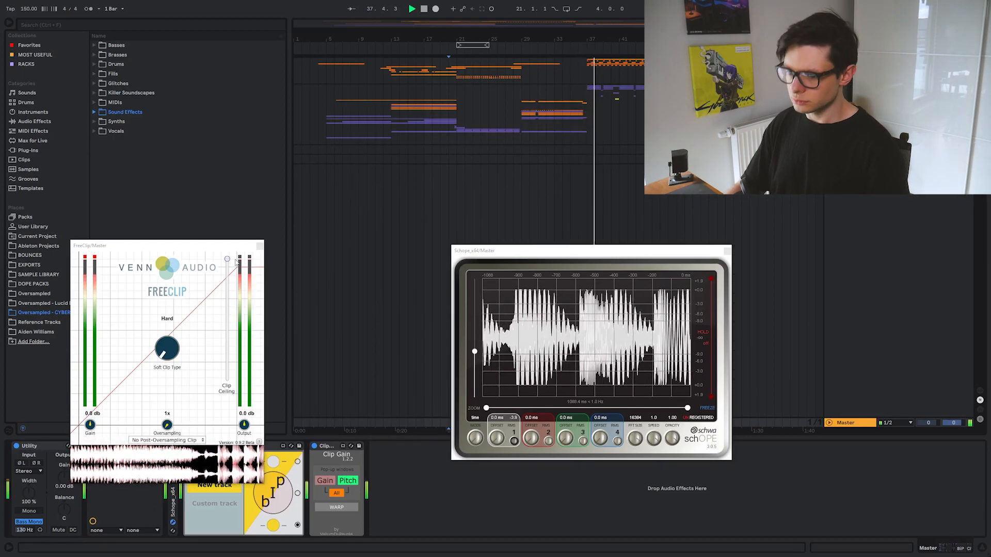
pyautogui.click(829, 89)
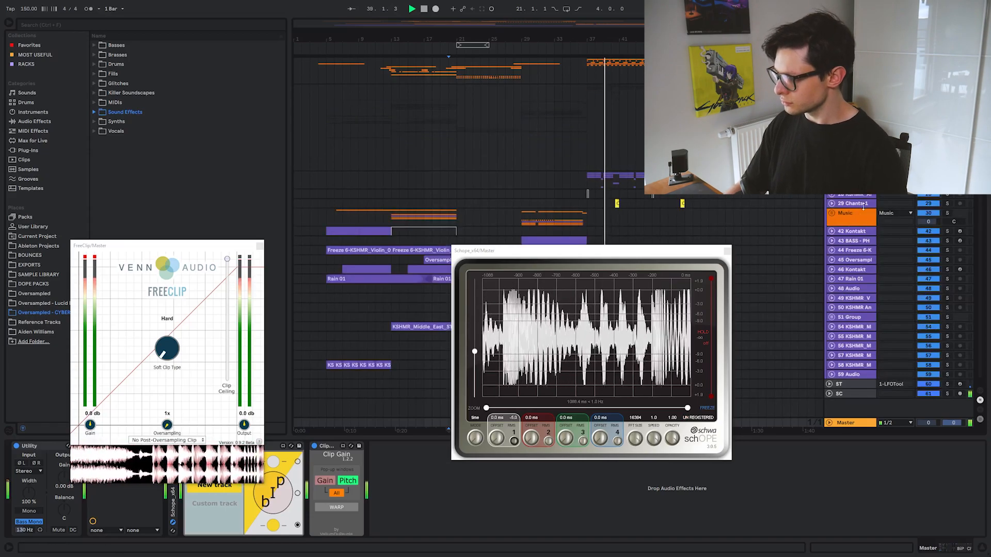
pyautogui.click(853, 177)
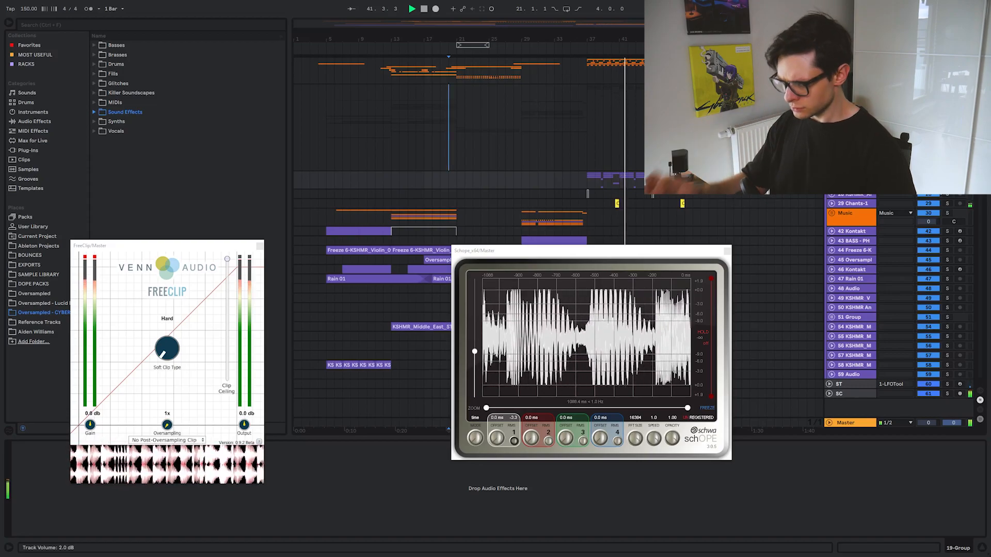
# Set the insert marker at bar 39 on track 29 Chants-1 and close the FreeClip and Schope windows
pyautogui.click(615, 204)
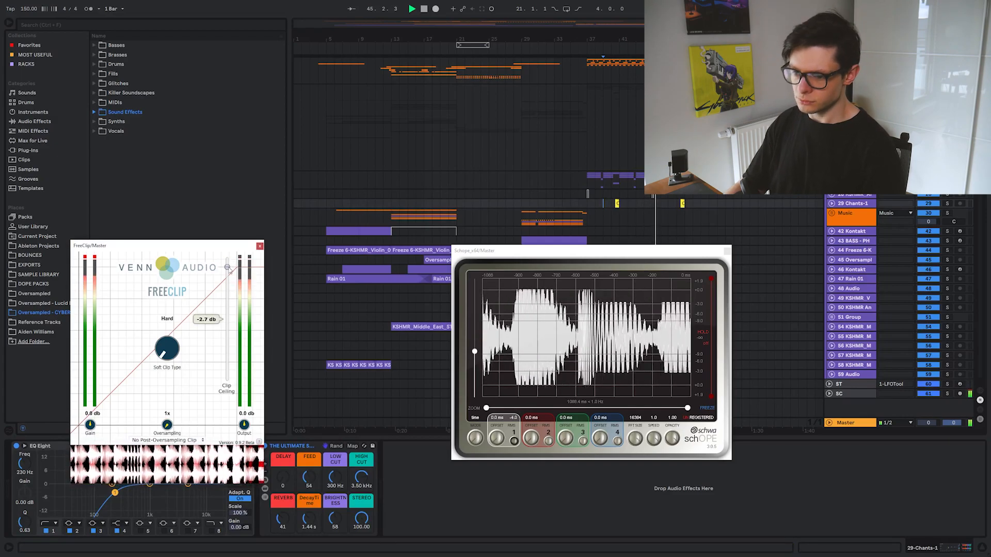
pyautogui.click(259, 246)
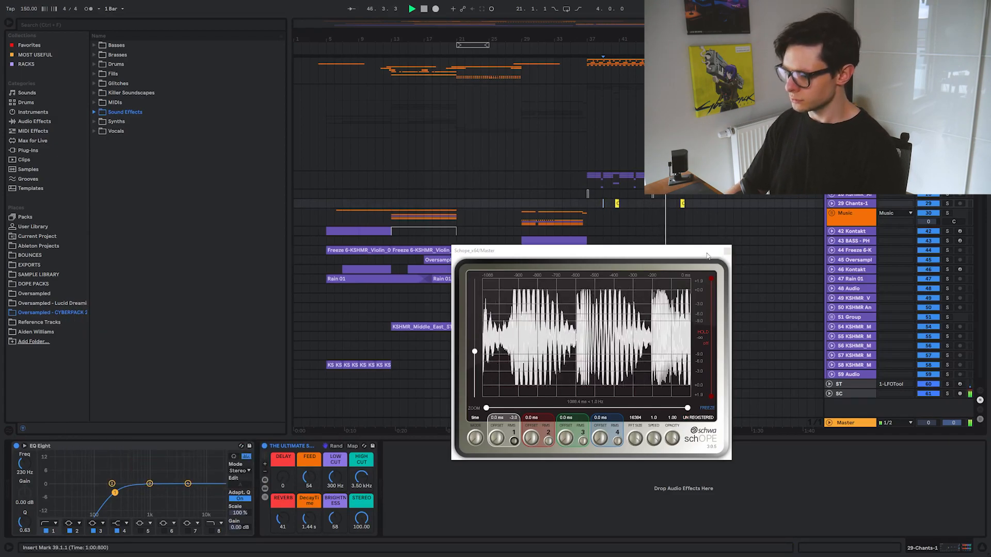
pyautogui.click(728, 252)
# Unfold the 19-Group to set track 25 Serum_x64's volume to 4.8 dB, and fold the group again
pyautogui.scroll(2, 717, 229)
pyautogui.moveTo(717, 229); pyautogui.dragTo(657, 236)
pyautogui.scroll(2, 656, 236)
pyautogui.scroll(-5, 625, 240)
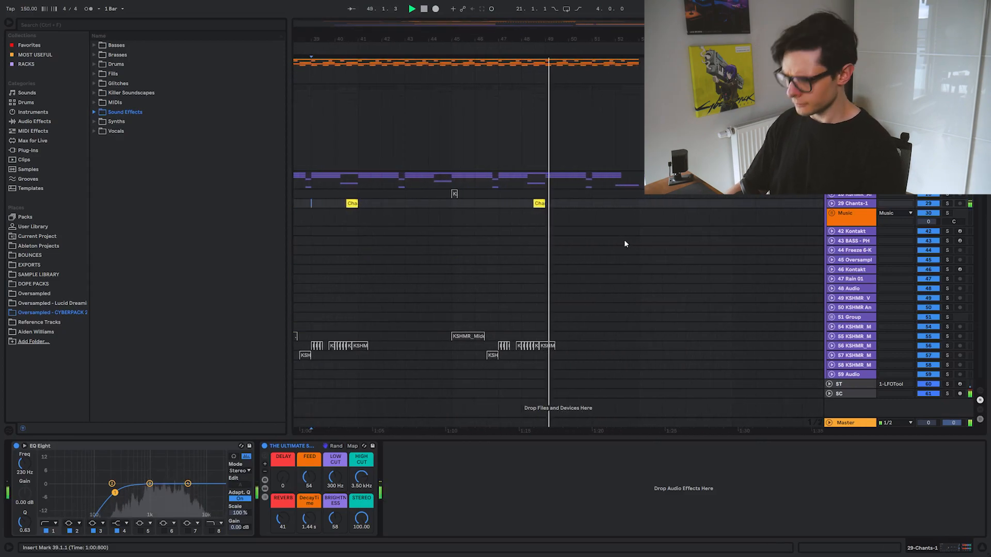
pyautogui.click(831, 176)
pyautogui.scroll(-5, 711, 154)
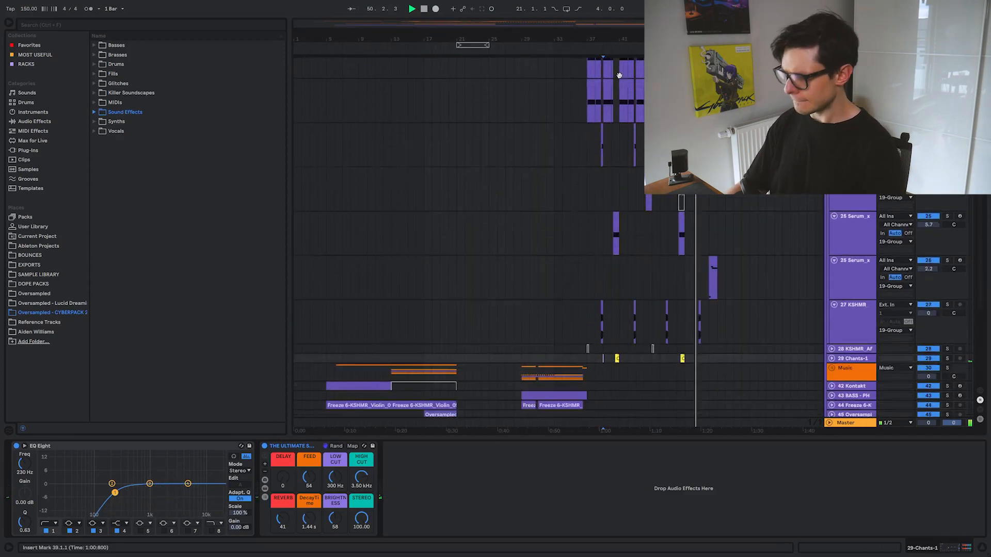
pyautogui.scroll(4, 711, 155)
pyautogui.scroll(2, 583, 214)
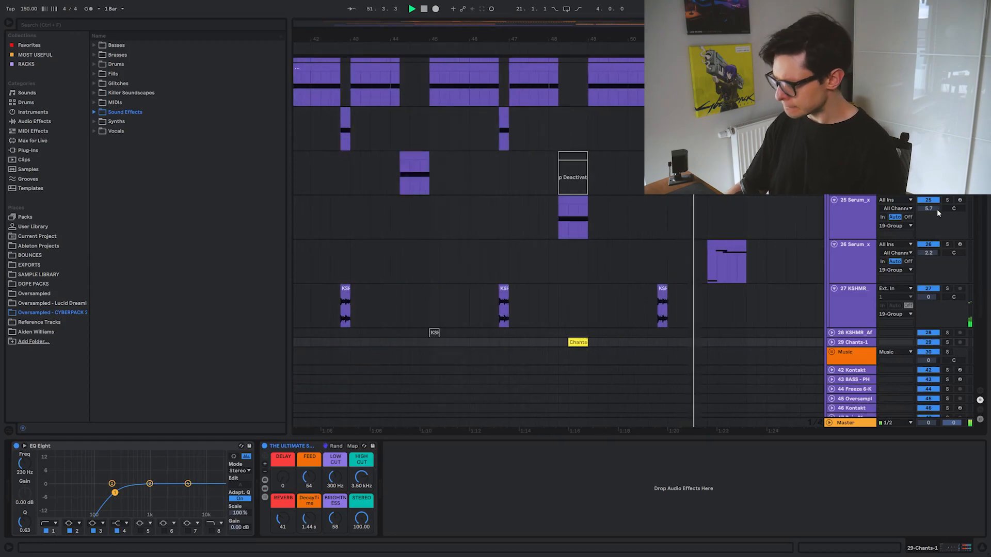
pyautogui.scroll(-4, 650, 155)
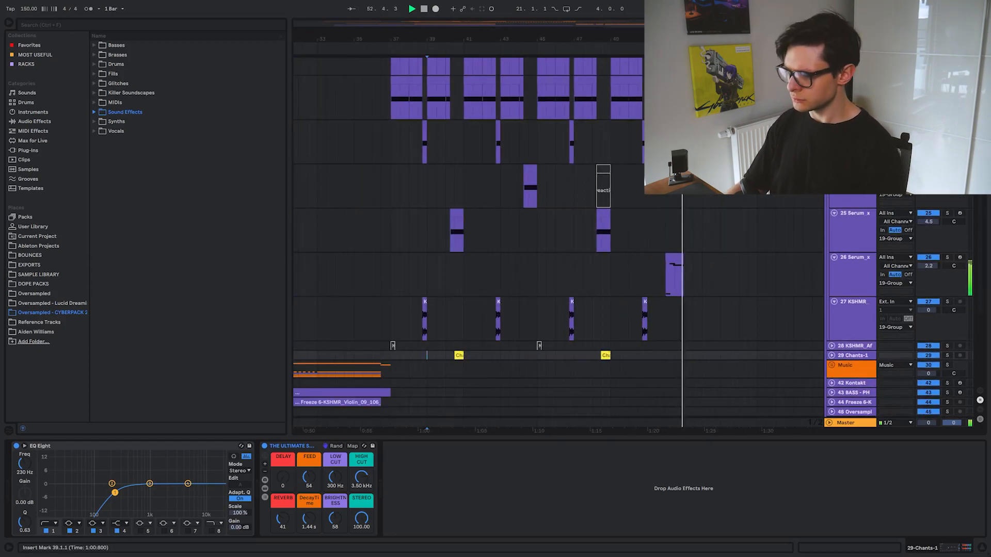
pyautogui.scroll(3, 633, 237)
pyautogui.scroll(-3, 633, 237)
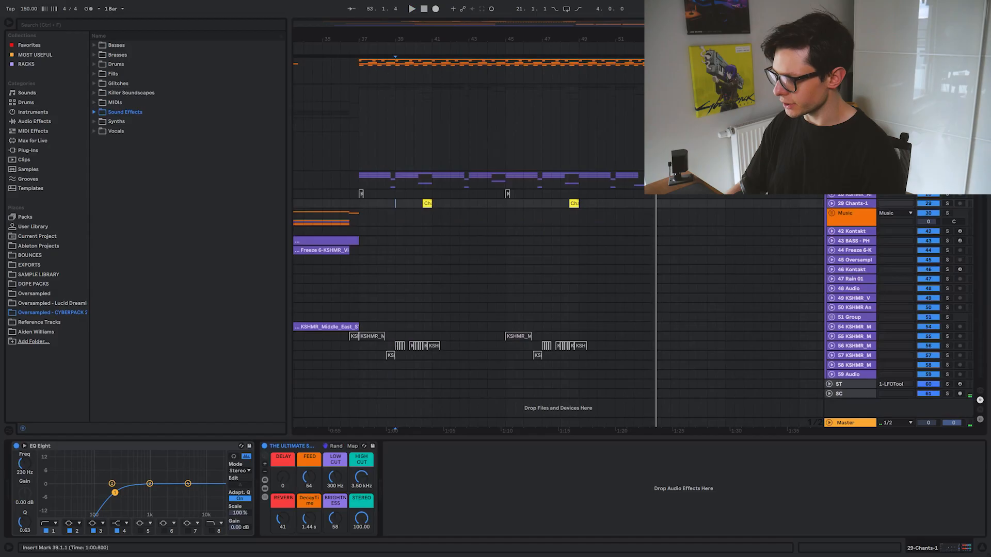